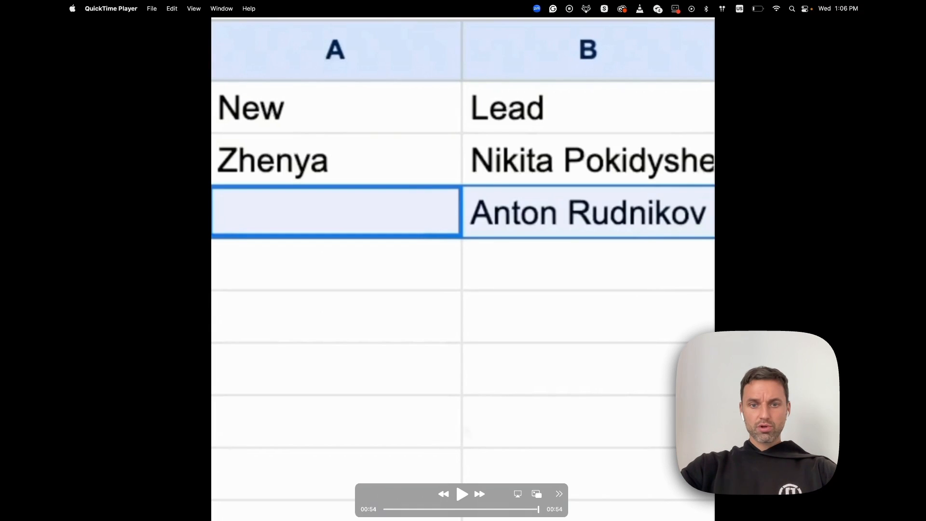
Step: Exit full-screen playback of the sheet demo video in QuickTime Player
key("Escape")
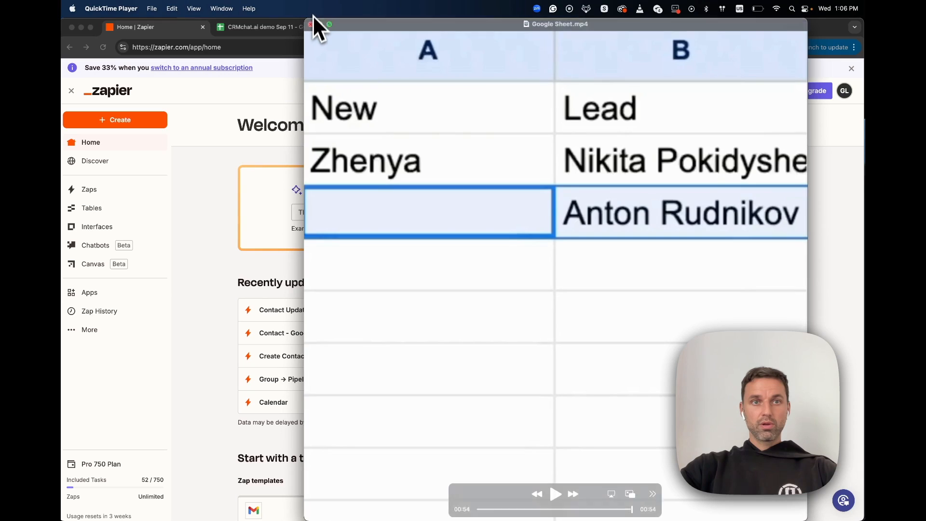
Step: Close the demo video and open CRMchat's settings to view the Connect your CRM page
left_click(311, 24)
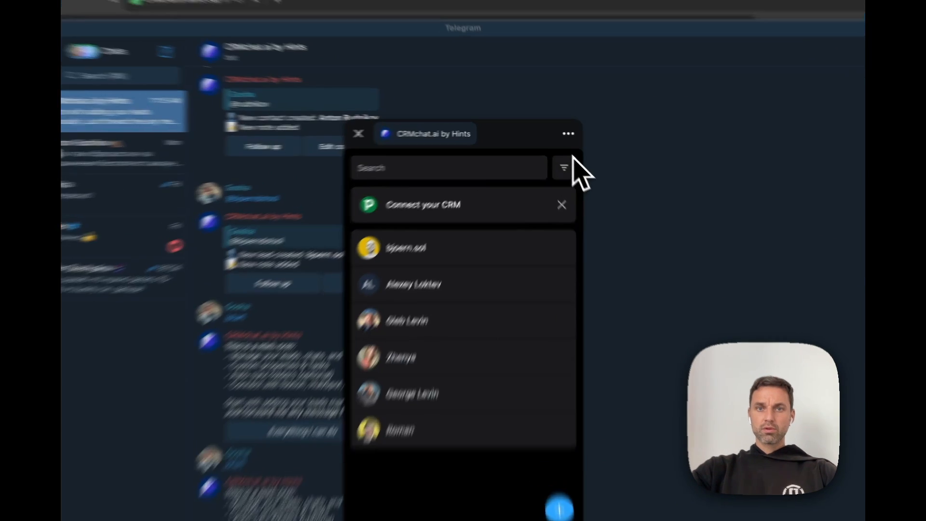
left_click(569, 135)
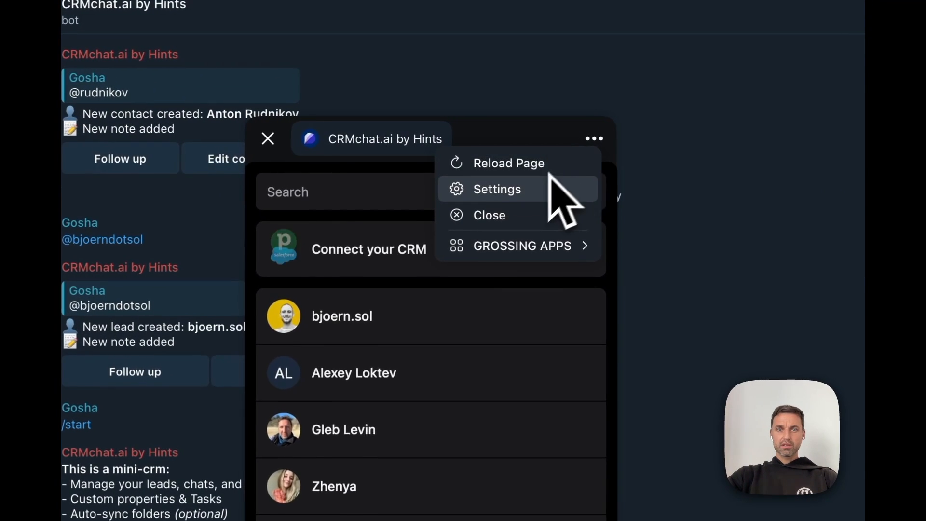
left_click(533, 166)
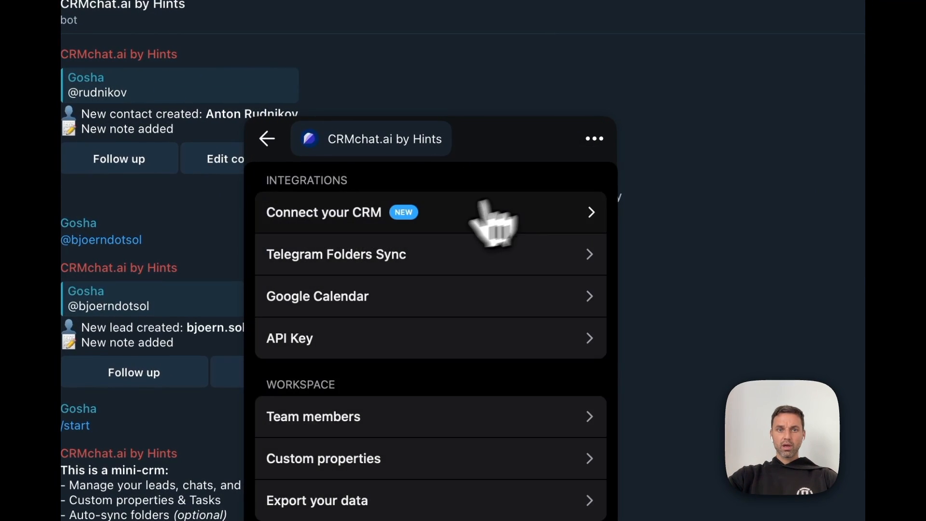
left_click(438, 222)
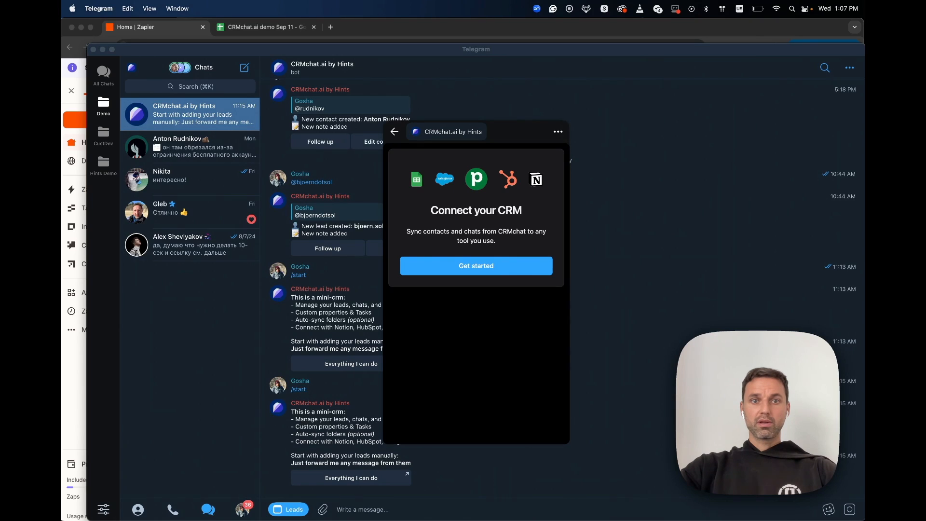
Step: Close and reopen the CRMchat mini-app, returning to its settings list
left_click(562, 116)
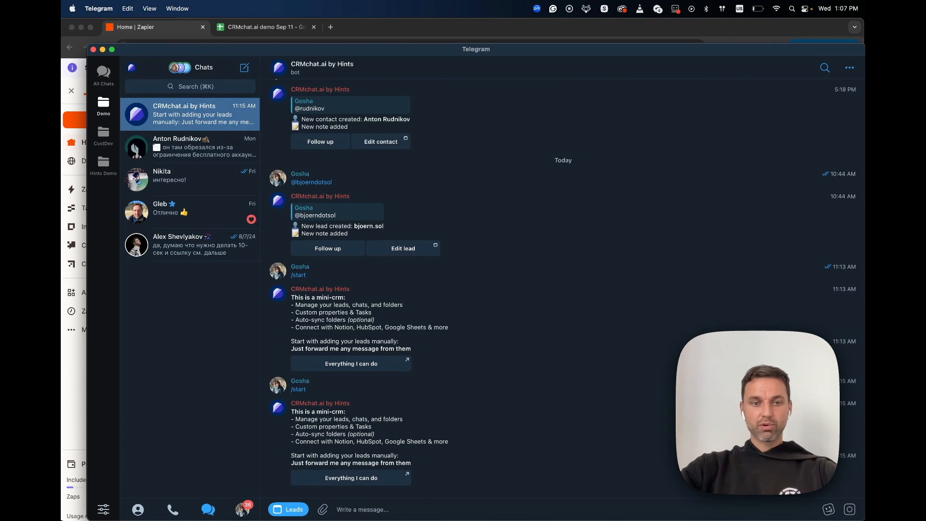
left_click(291, 510)
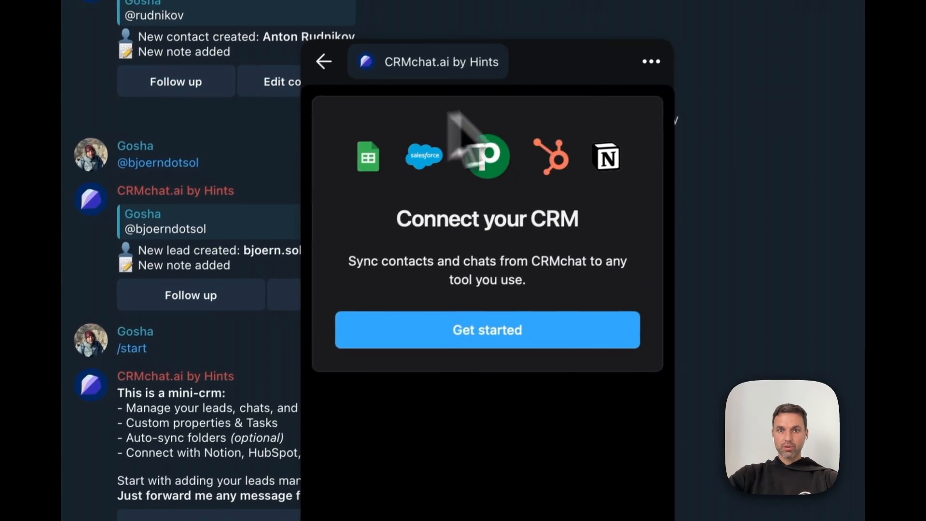
left_click(323, 61)
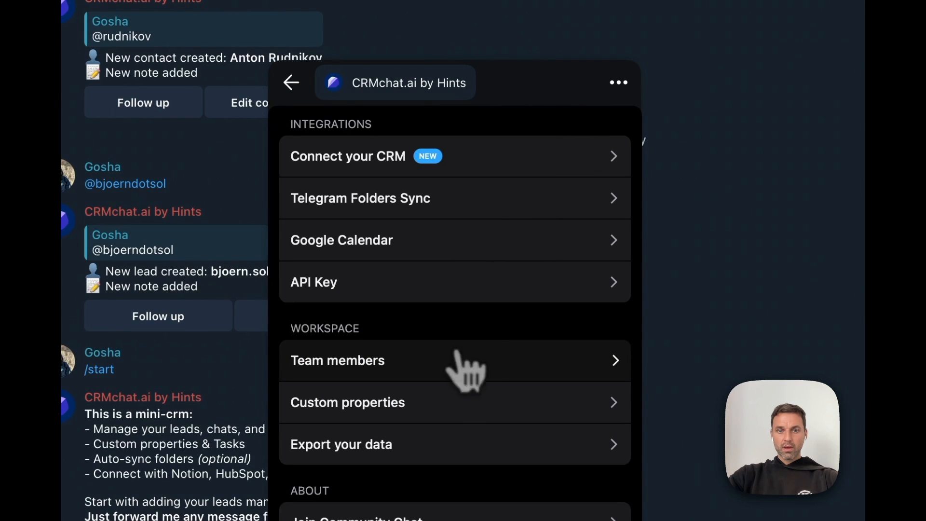
Step: Begin a new single-select custom property with the options New and Lead
left_click(441, 405)
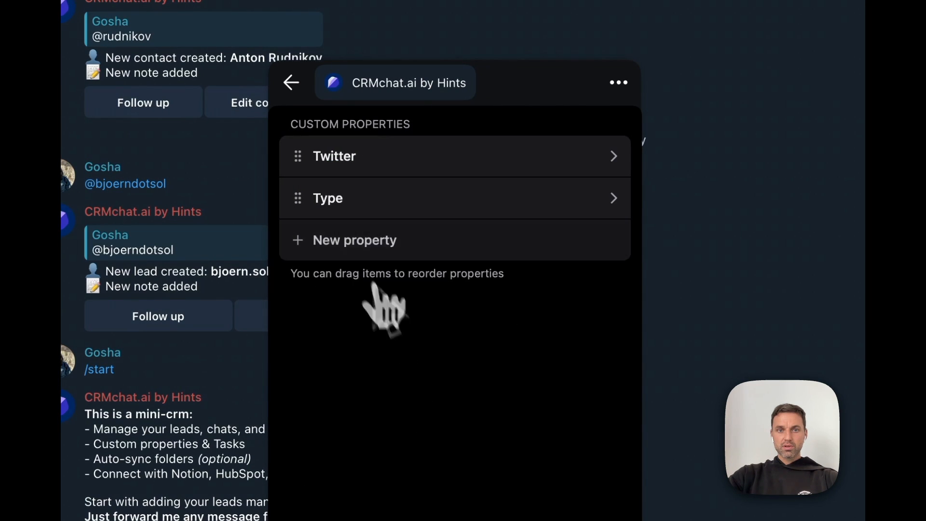
left_click(358, 244)
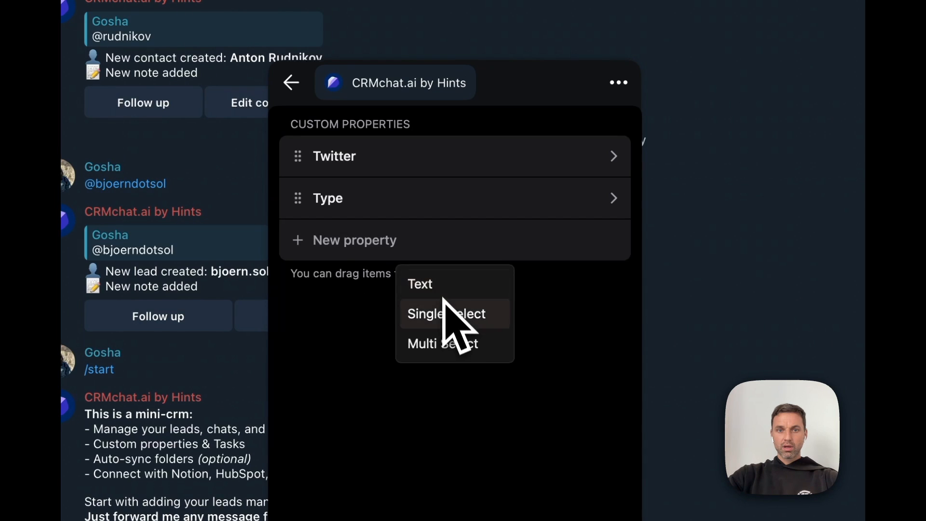
left_click(444, 316)
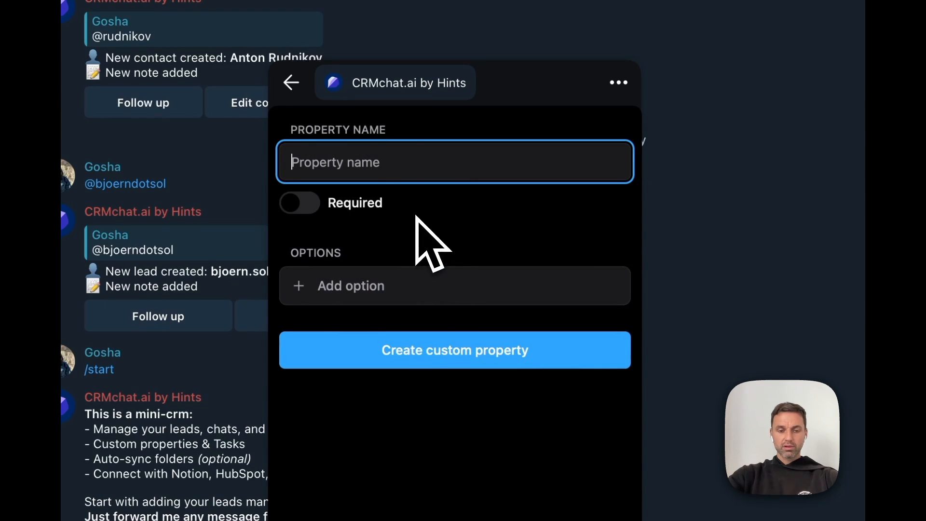
left_click(360, 288)
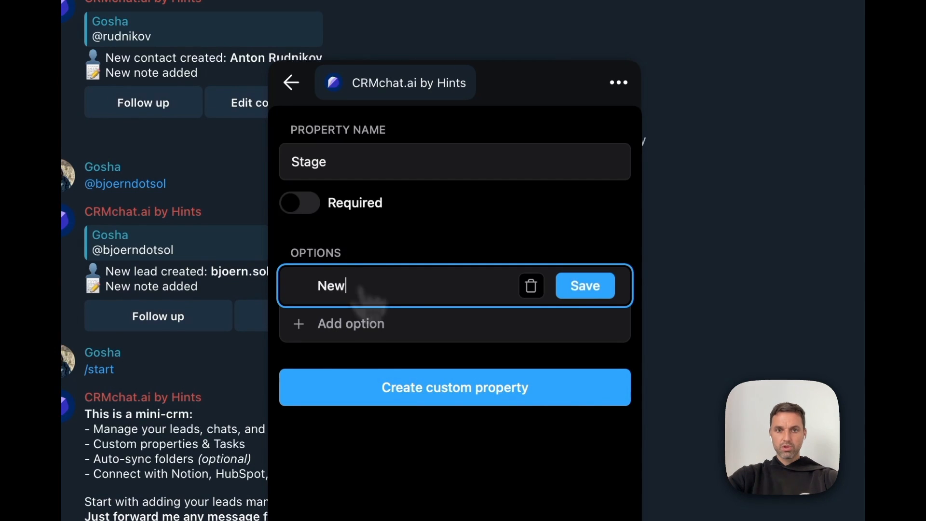
left_click(586, 287)
left_click(564, 323)
type("Le")
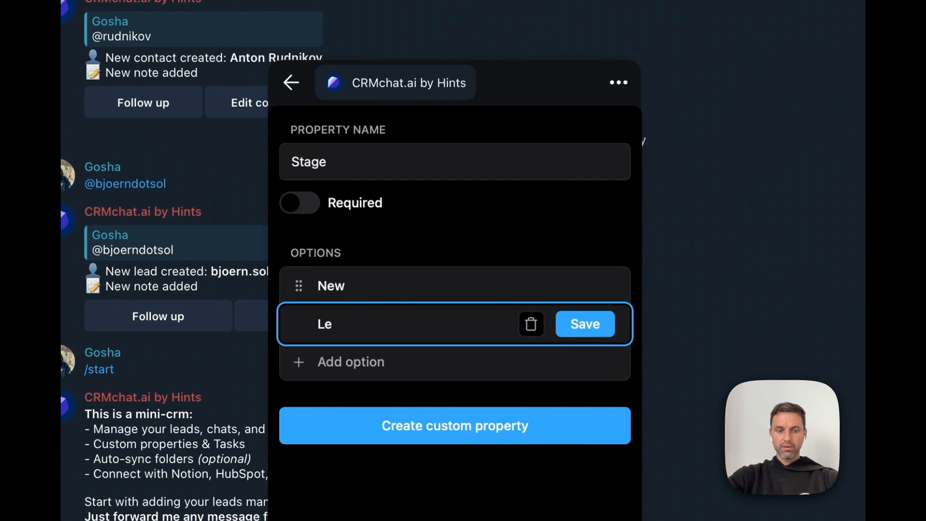
type("ad")
left_click(581, 324)
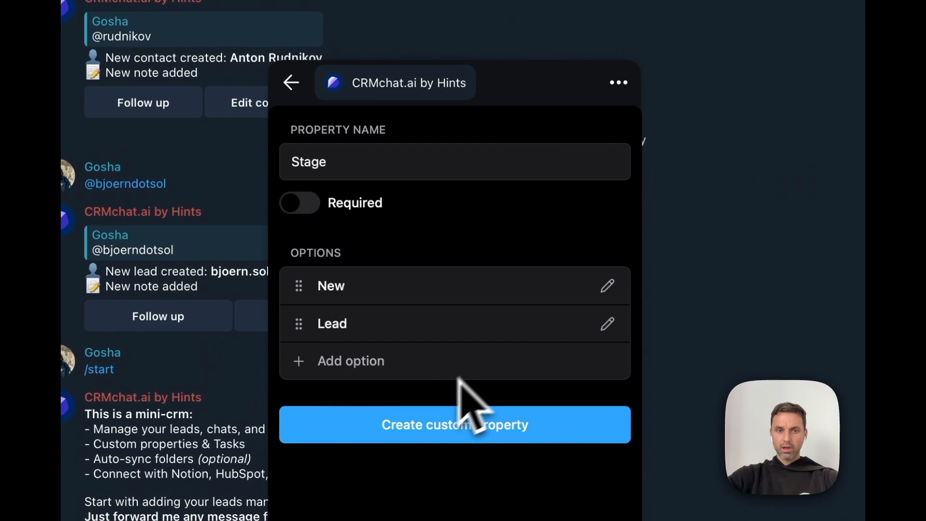
Step: Add the Demo and Won options and create the Stage property
left_click(420, 372)
type("Demo")
left_click(603, 363)
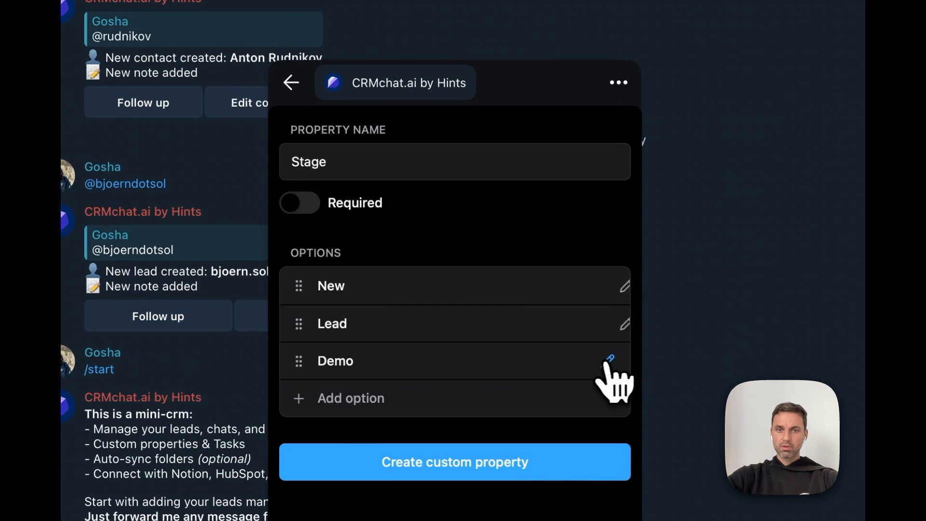
left_click(351, 400)
type("Won")
left_click(585, 399)
scroll(473, 478, "down", 3)
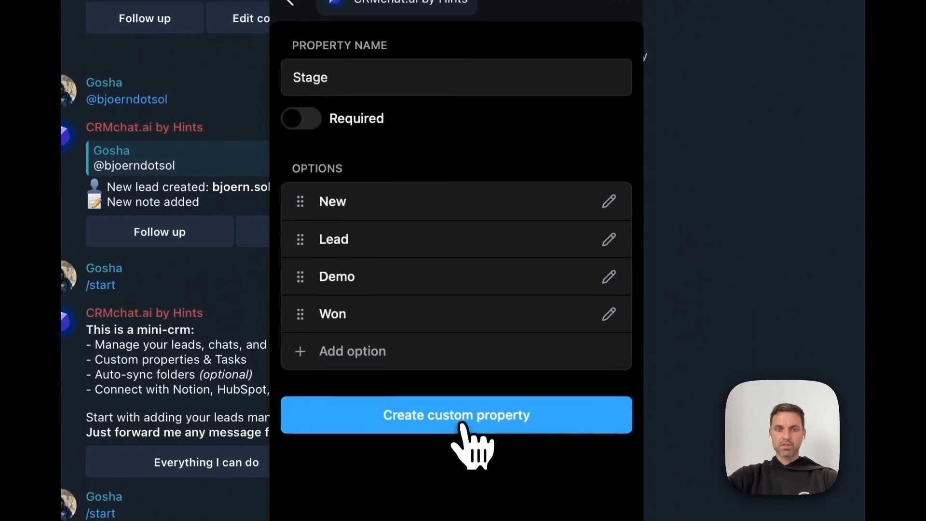
left_click(462, 420)
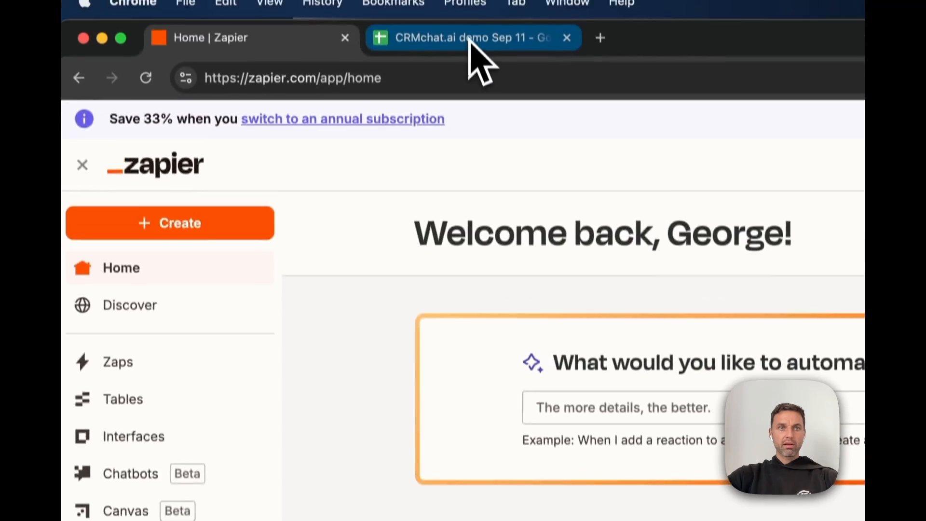
left_click(471, 39)
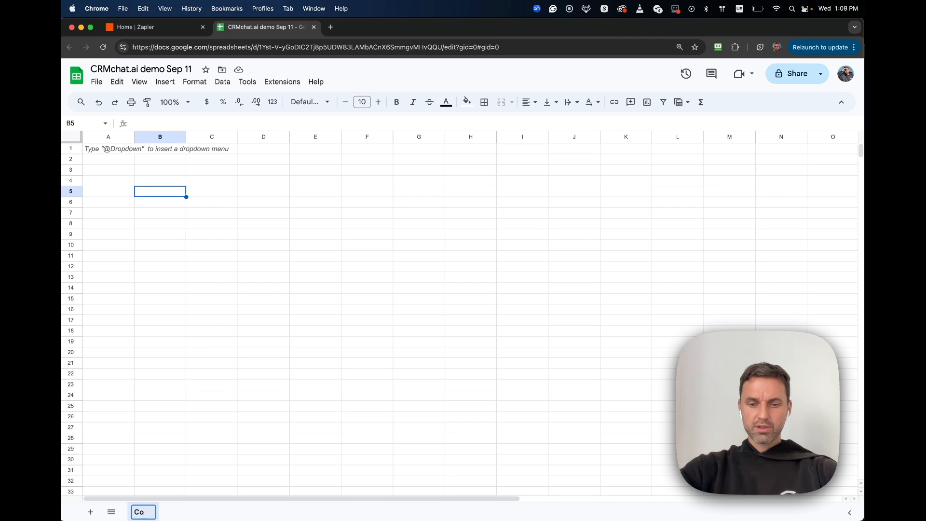
Step: Name the sheets Contacts and Pipeline, and head Contacts with Name, TG Link, Bio, Stage
key("Return")
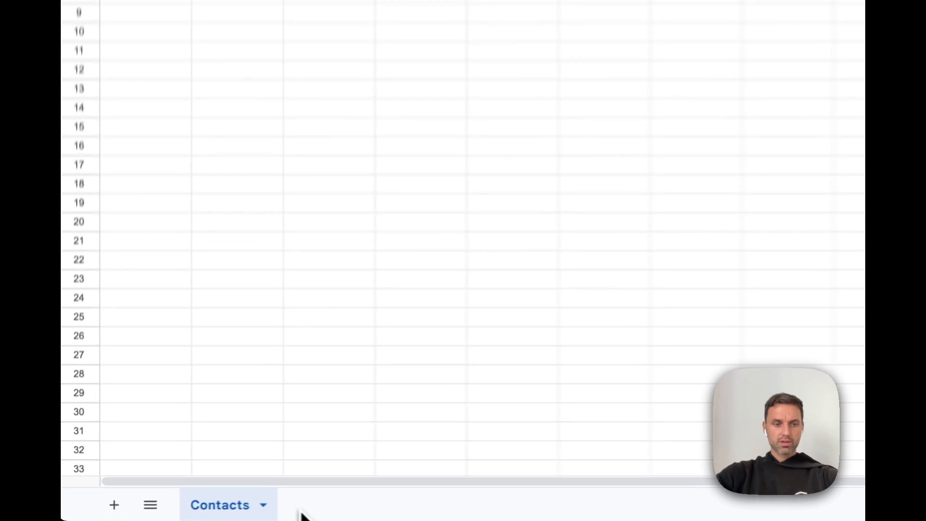
left_click(90, 512)
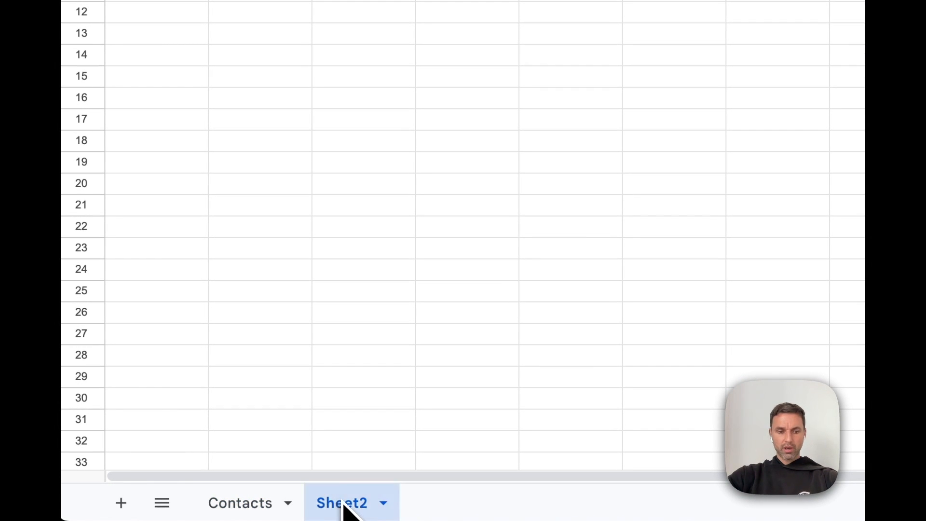
left_click(257, 498)
left_click(143, 118)
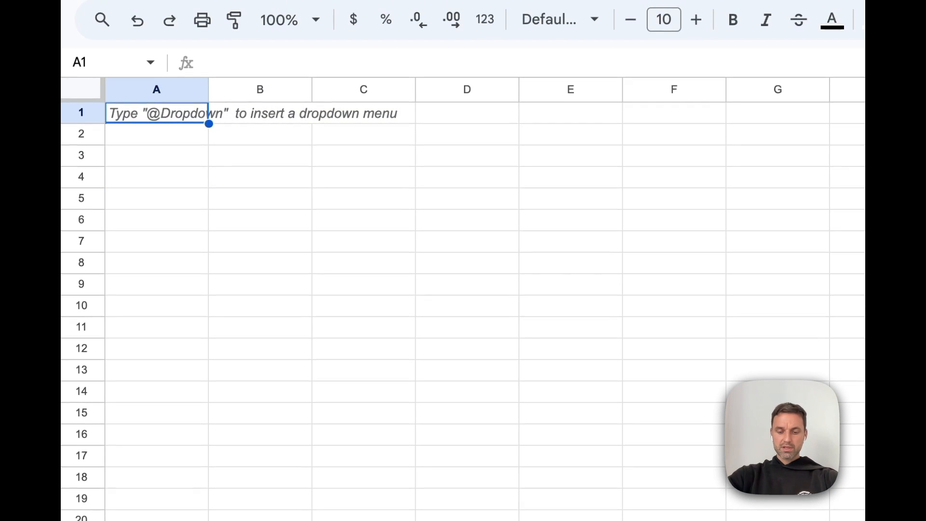
type("Name")
key("Tab")
type("TG Link")
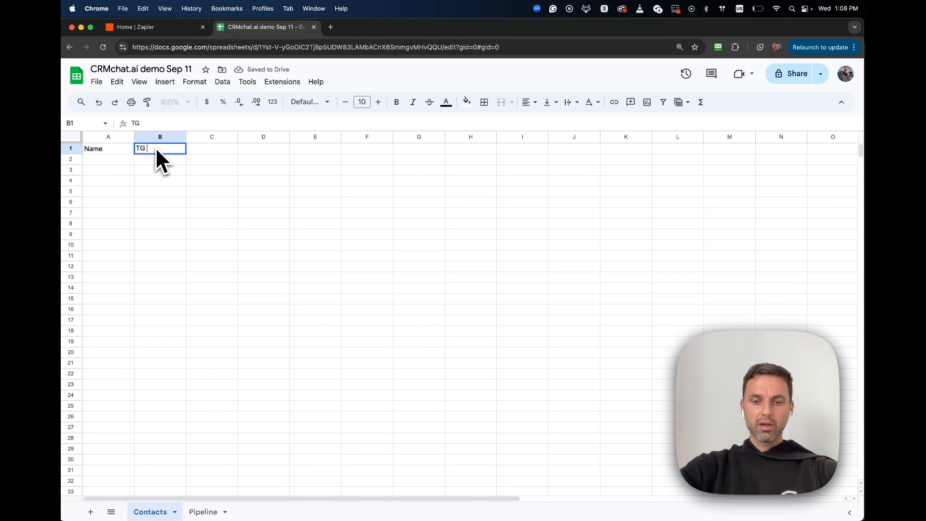
key("Tab")
type("Bio")
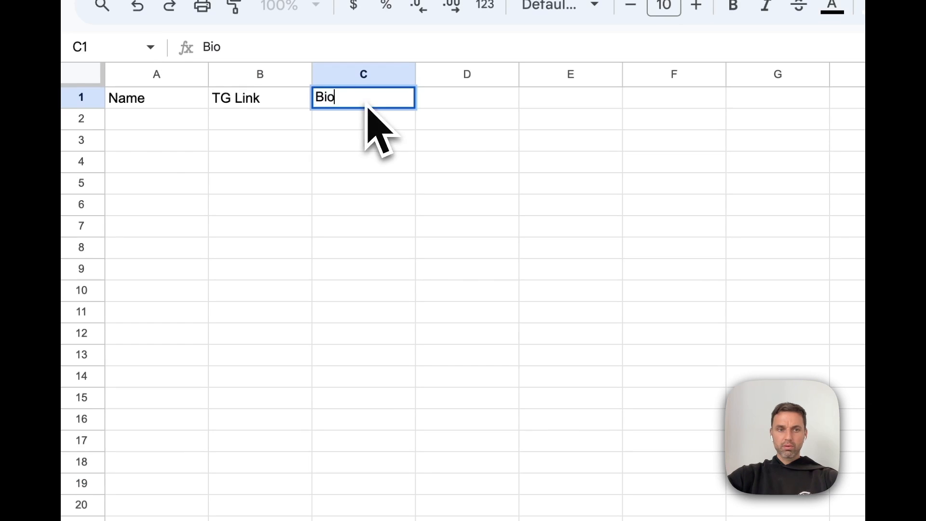
key("Tab")
type("S")
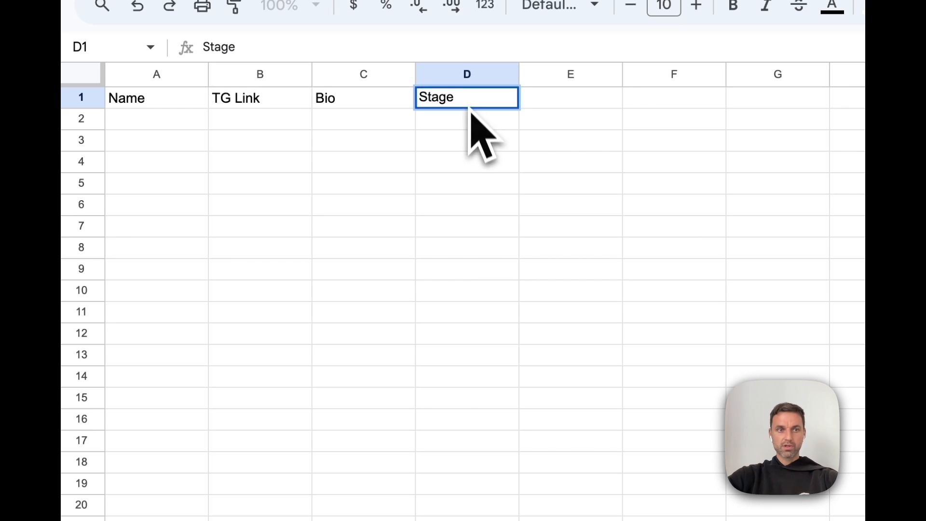
left_click(474, 184)
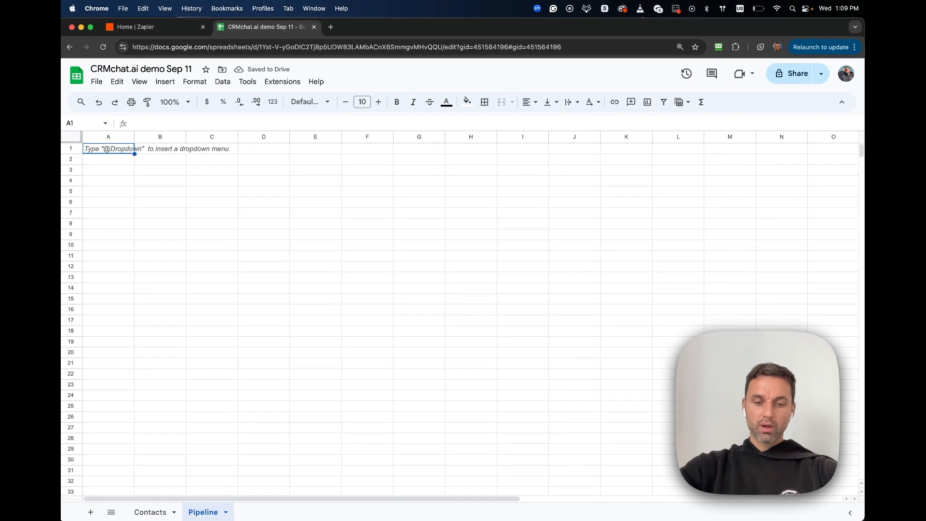
Step: Enter the Pipeline headers New, Lead, Demo and Won in row 1
type("New")
key("Tab")
type("Lead")
key("Tab")
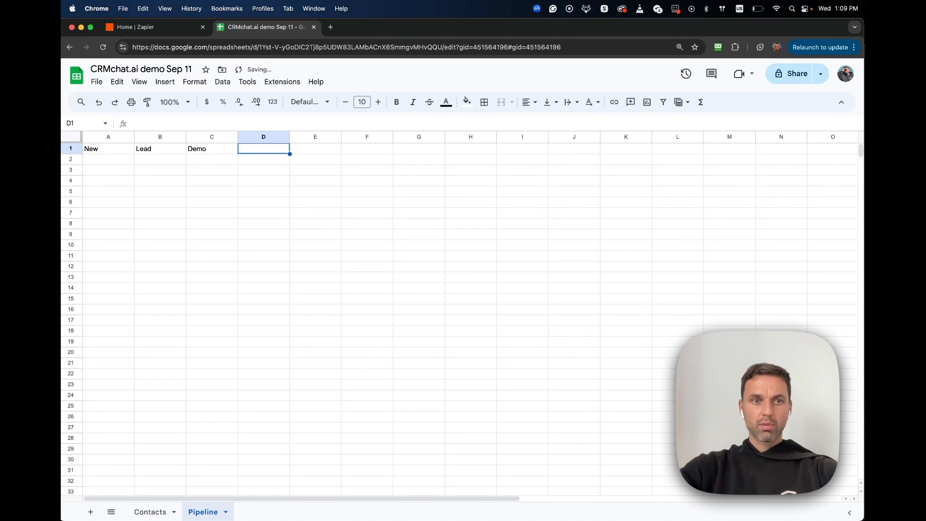
left_click(171, 254)
left_click(154, 515)
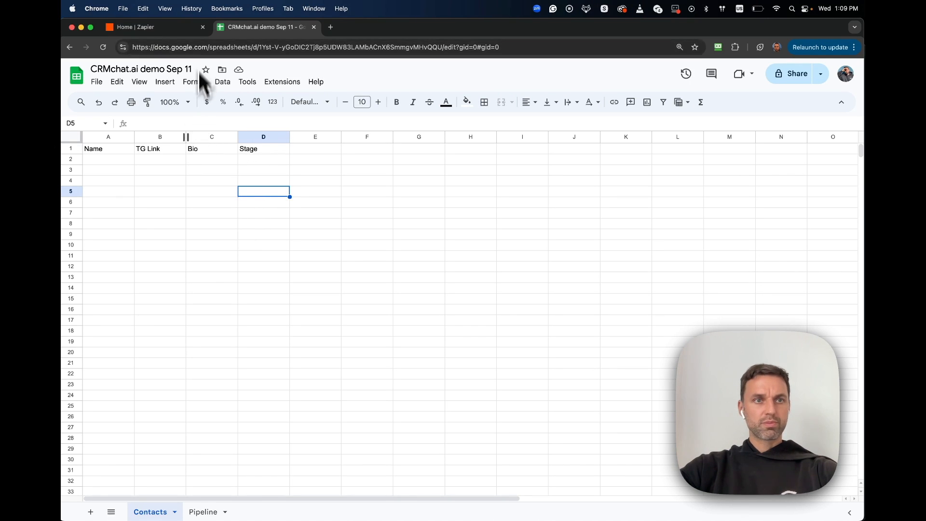
Step: Start a new Zap with CRMchat by Hints 'Contact or Chat Created' as its trigger
left_click(183, 28)
left_click(87, 147)
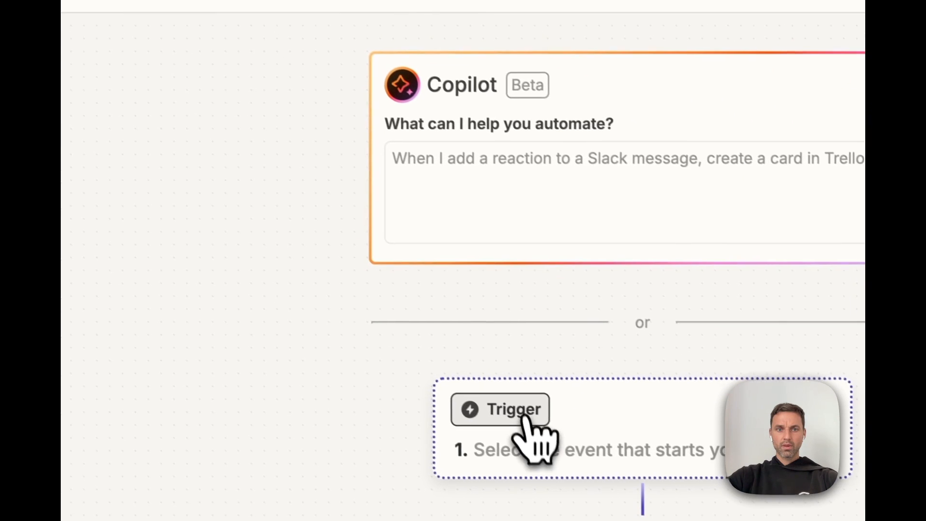
left_click(529, 417)
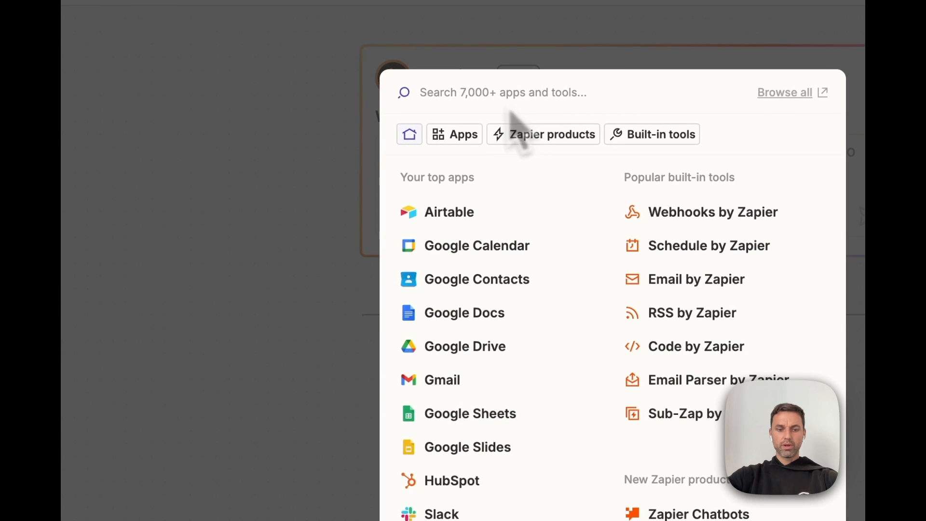
type("crm")
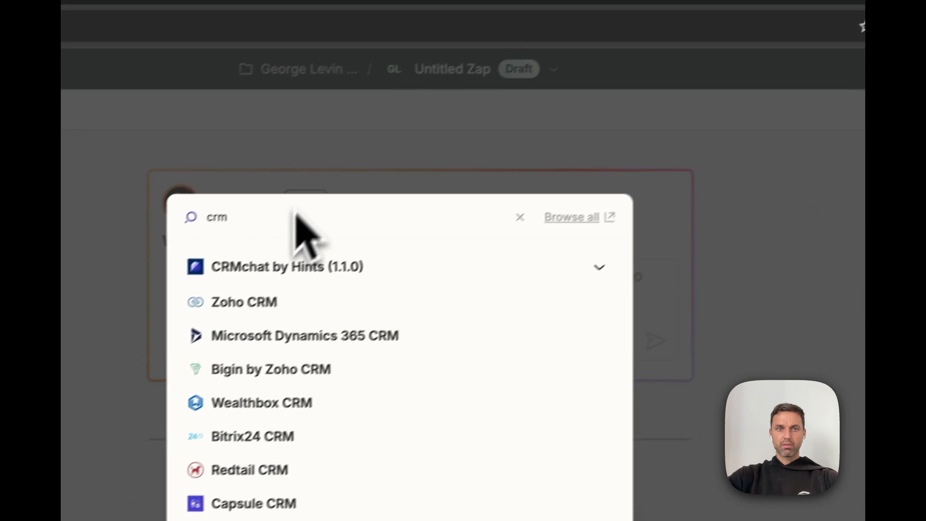
left_click(506, 144)
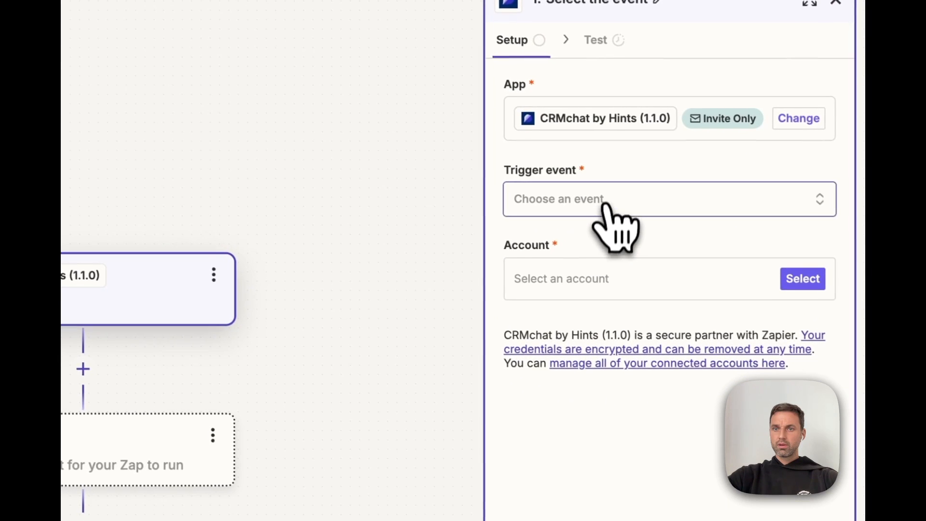
left_click(604, 205)
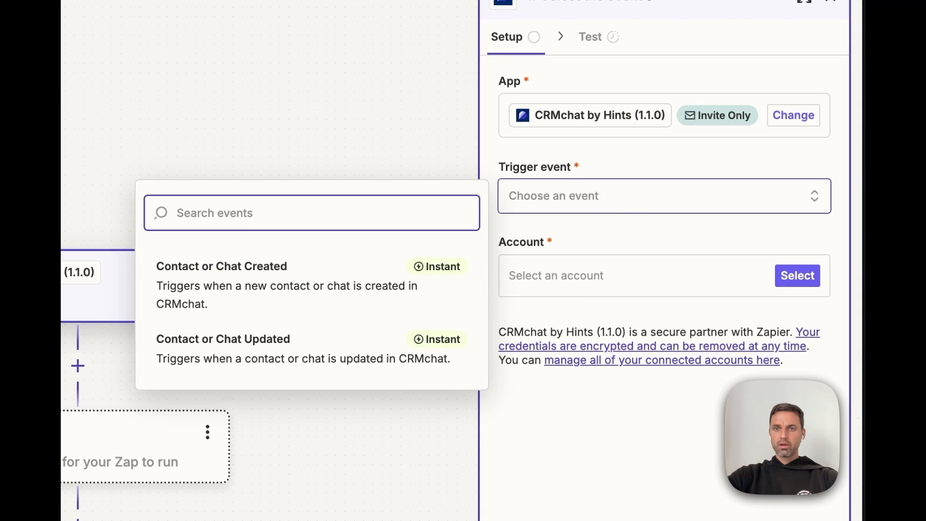
left_click(299, 295)
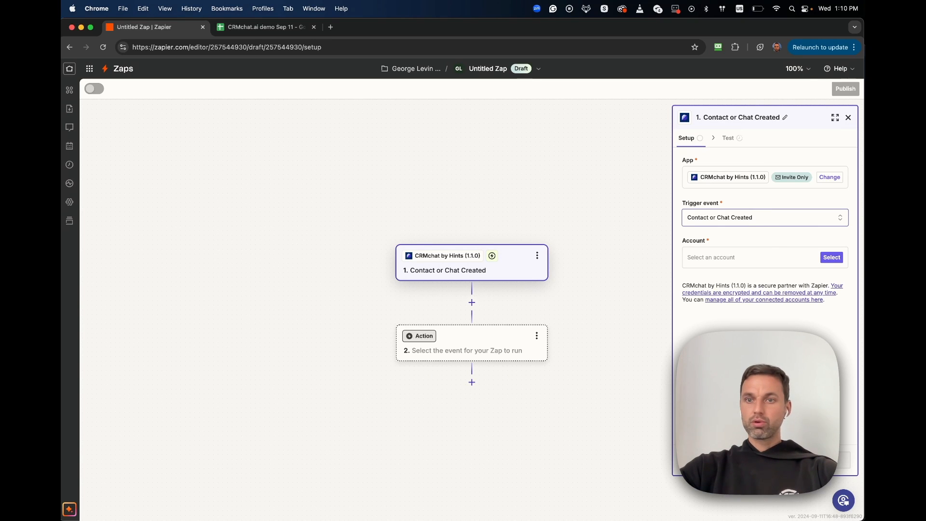
Step: Connect the CRMchat by Hints (1.1.0) #2 account and test the trigger, returning Chats A–C
left_click(747, 259)
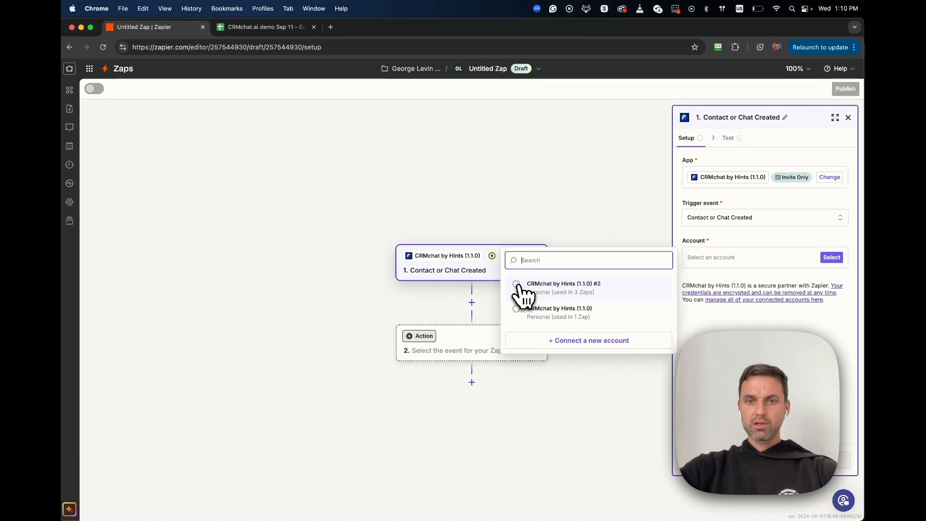
left_click(524, 289)
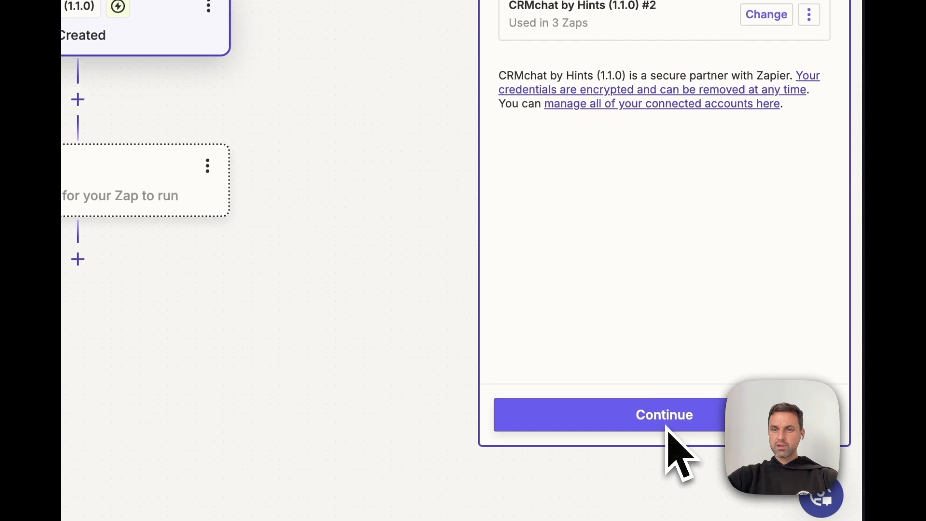
left_click(578, 421)
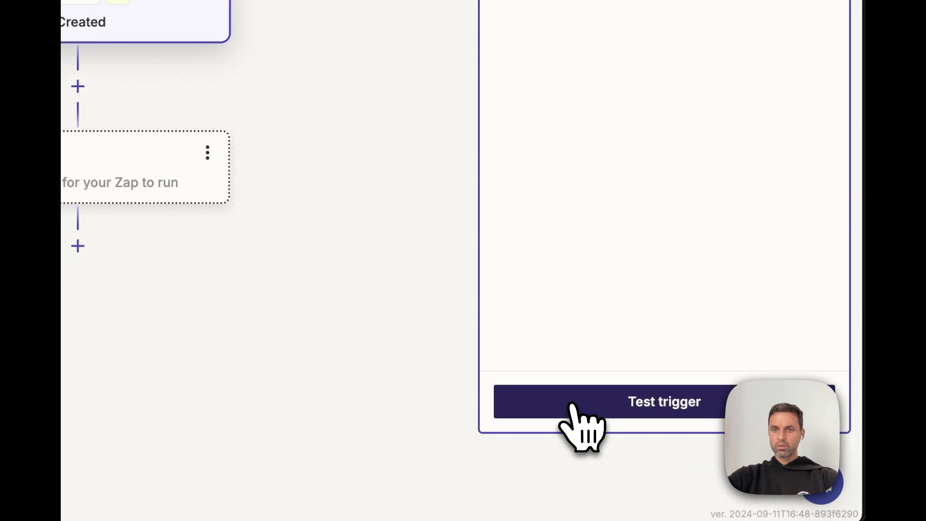
left_click(577, 406)
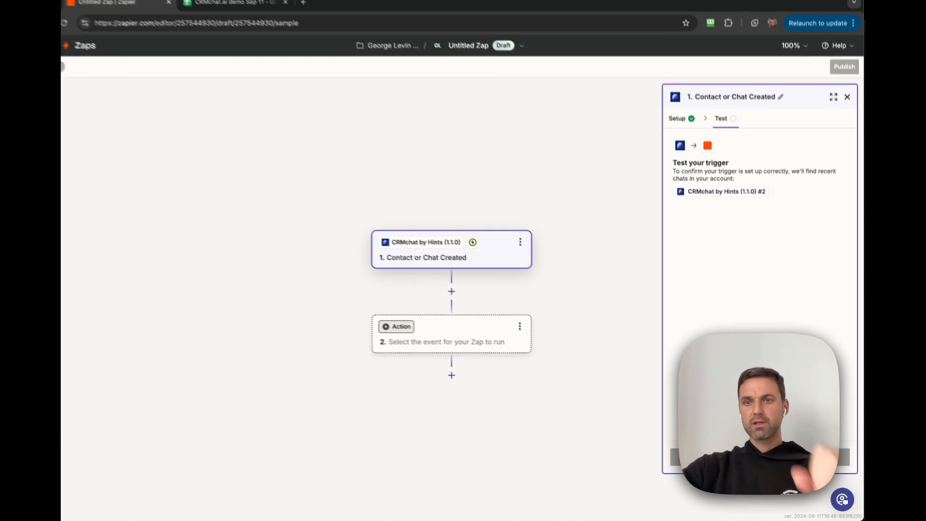
mouse_move(706, 331)
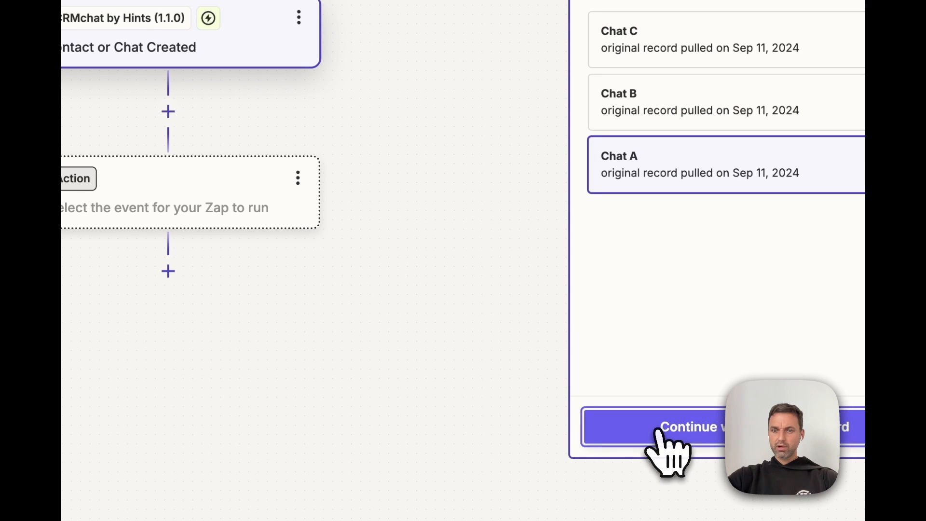
Step: Add a Google Sheets 'Create Spreadsheet Row' action using Chat A as the sample record
left_click(659, 431)
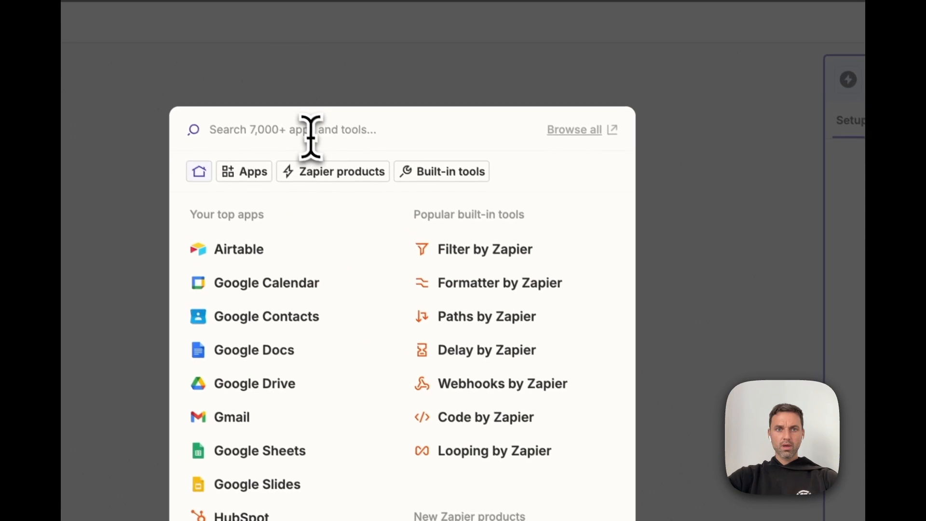
type("goog")
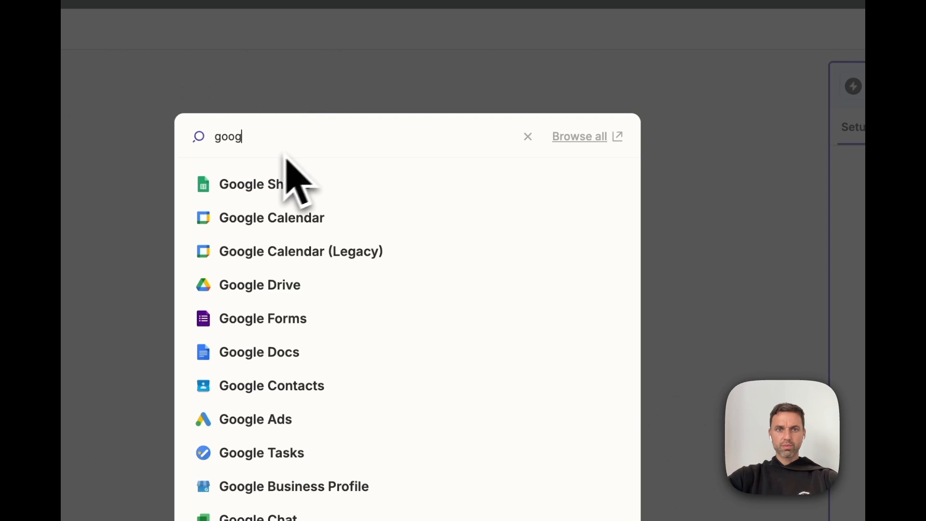
left_click(267, 185)
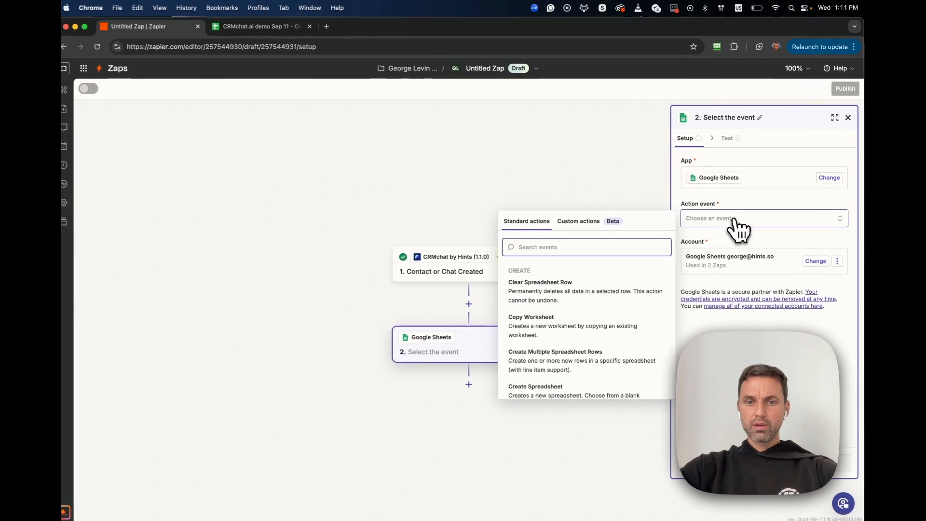
scroll(609, 364, "down", 4)
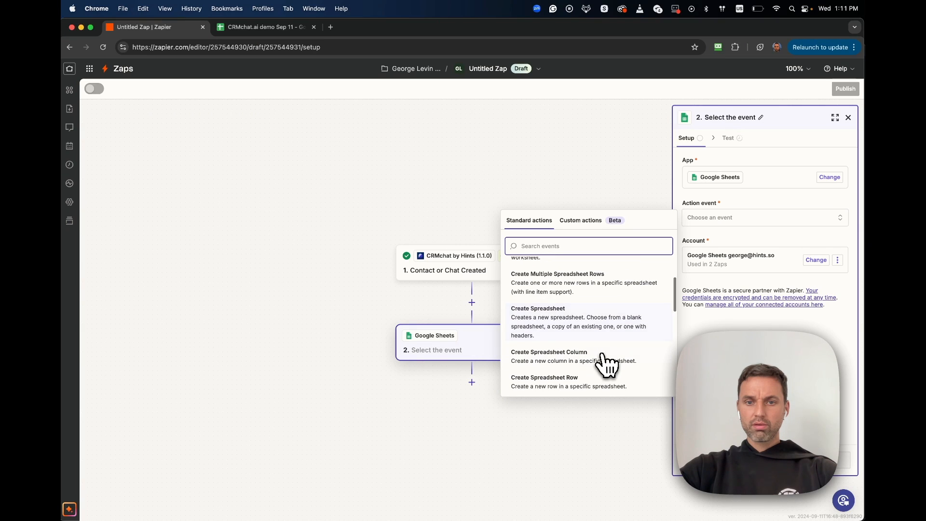
scroll(606, 365, "down", 1)
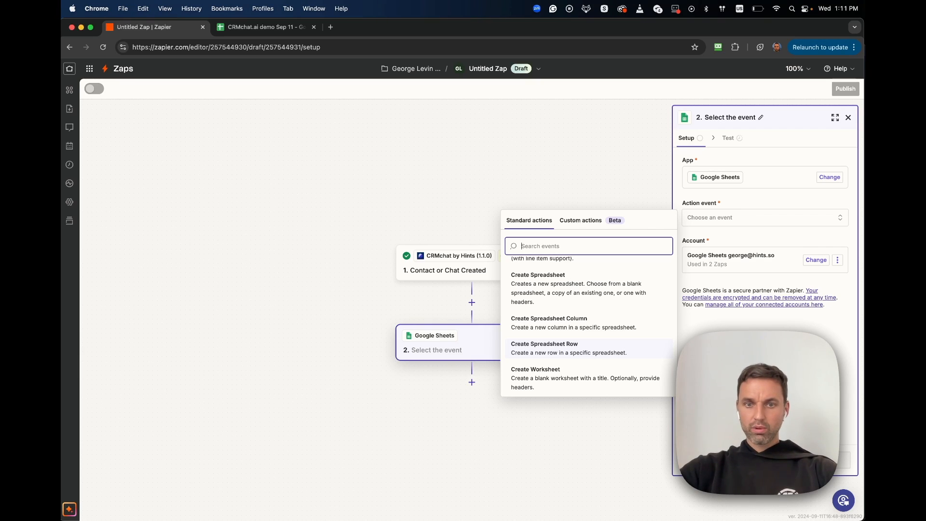
left_click(570, 348)
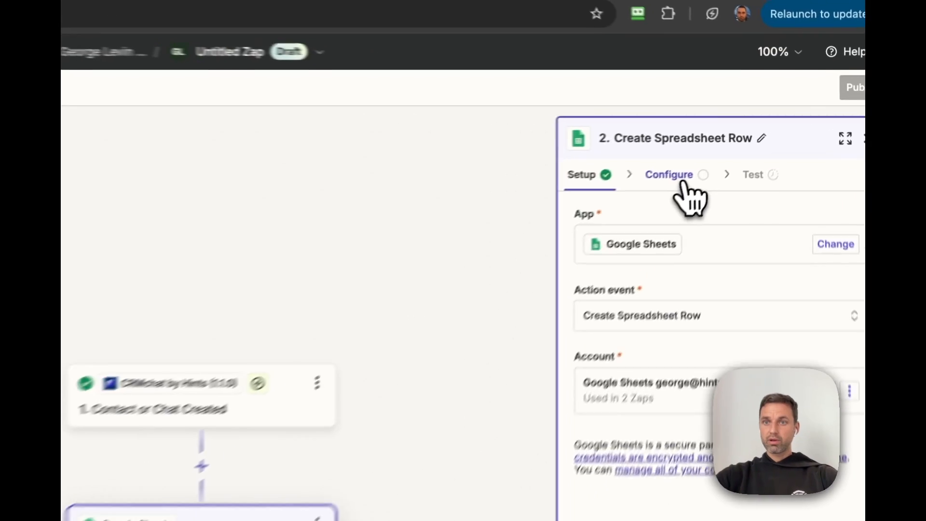
left_click(682, 183)
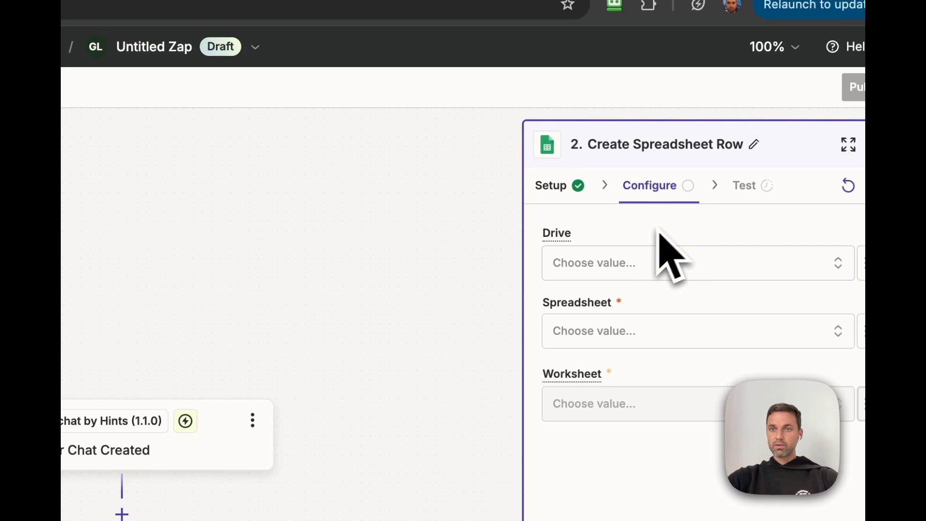
Step: Point the action at My Google Drive, 'CRMchat.ai demo Sep 11', and its Contacts worksheet
left_click(640, 270)
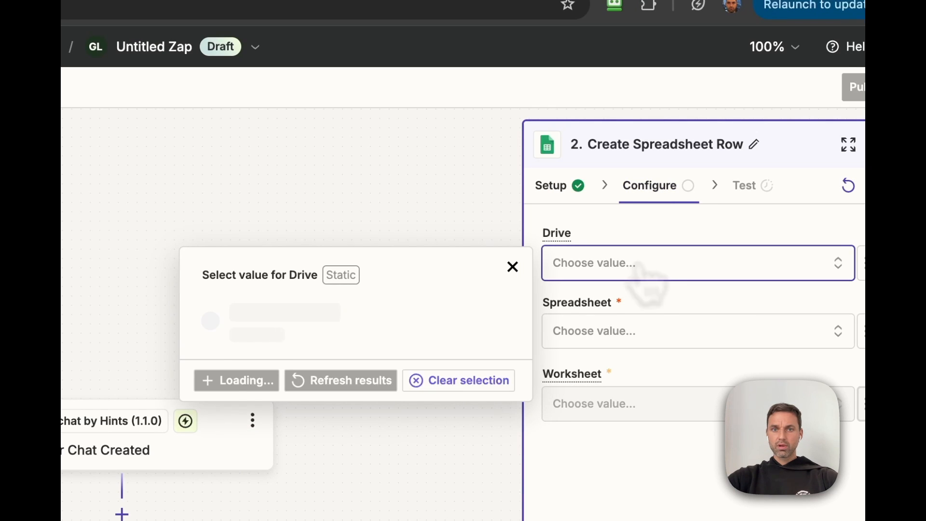
left_click(270, 348)
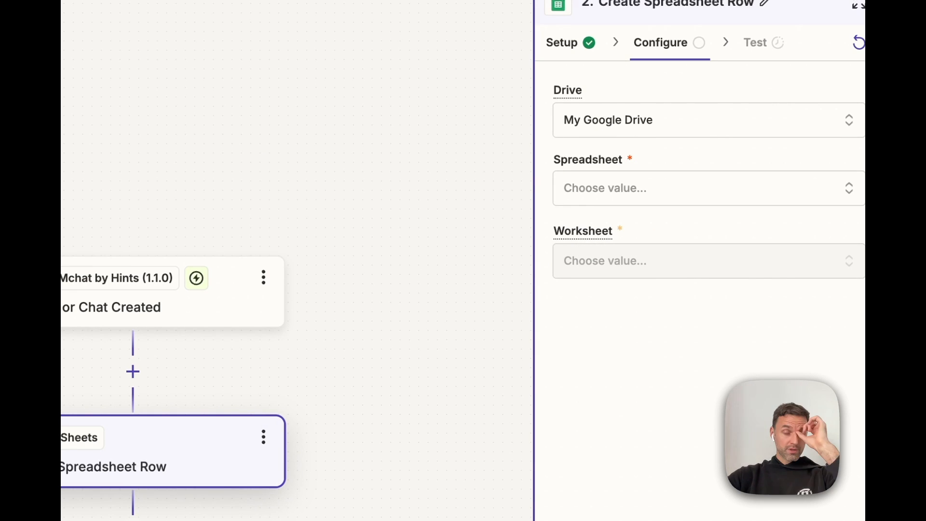
left_click(658, 188)
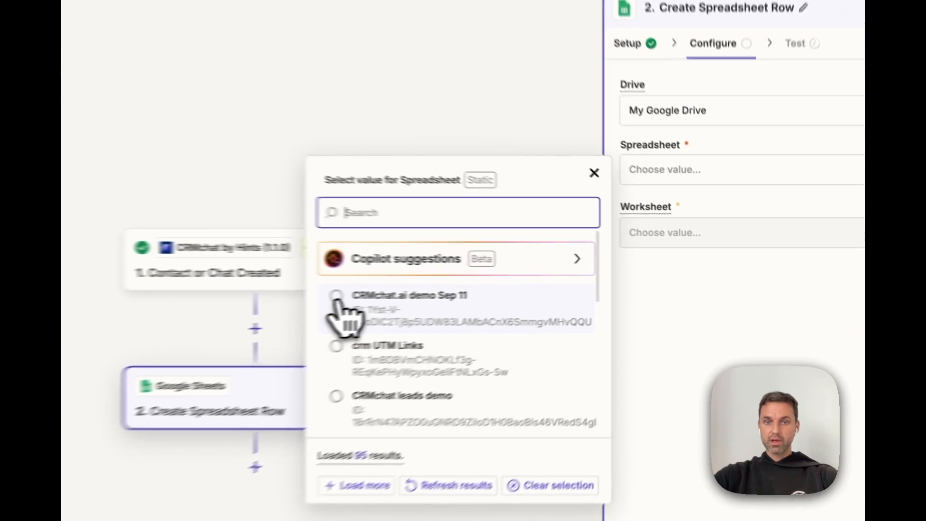
left_click(516, 290)
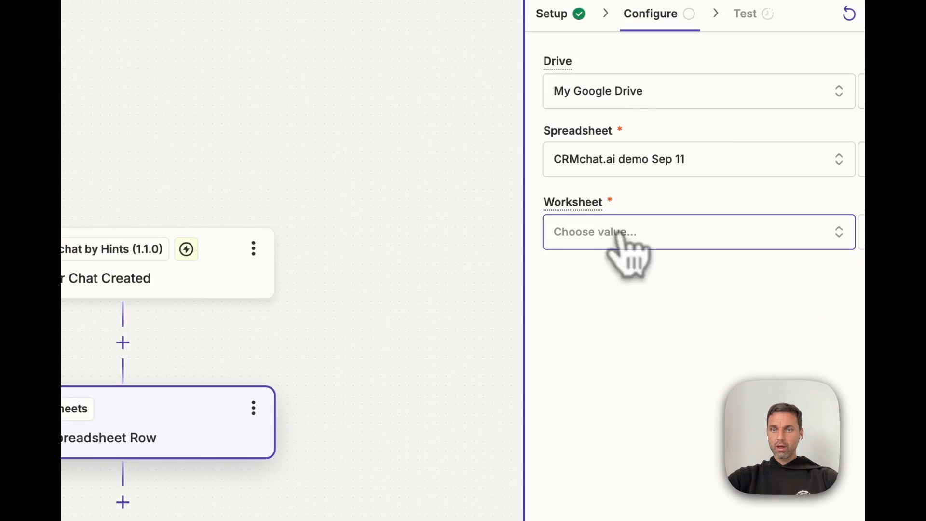
left_click(721, 248)
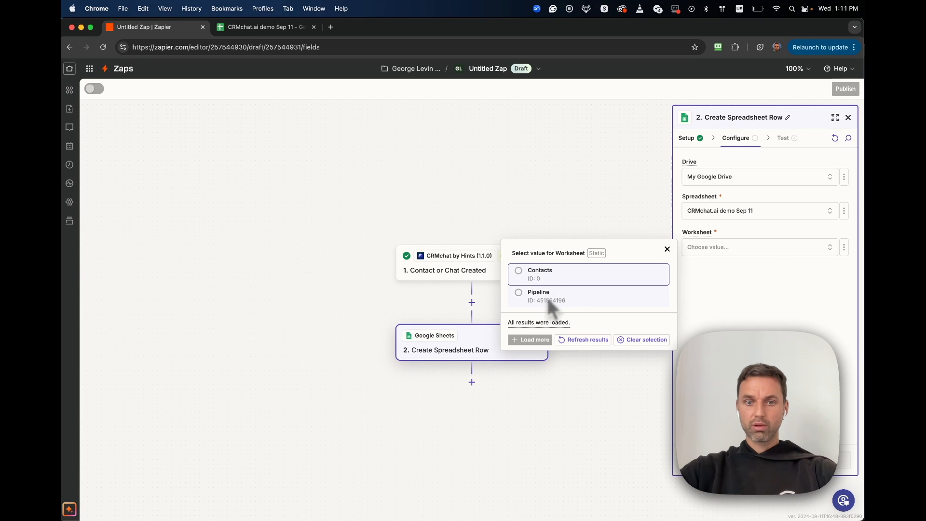
left_click(539, 273)
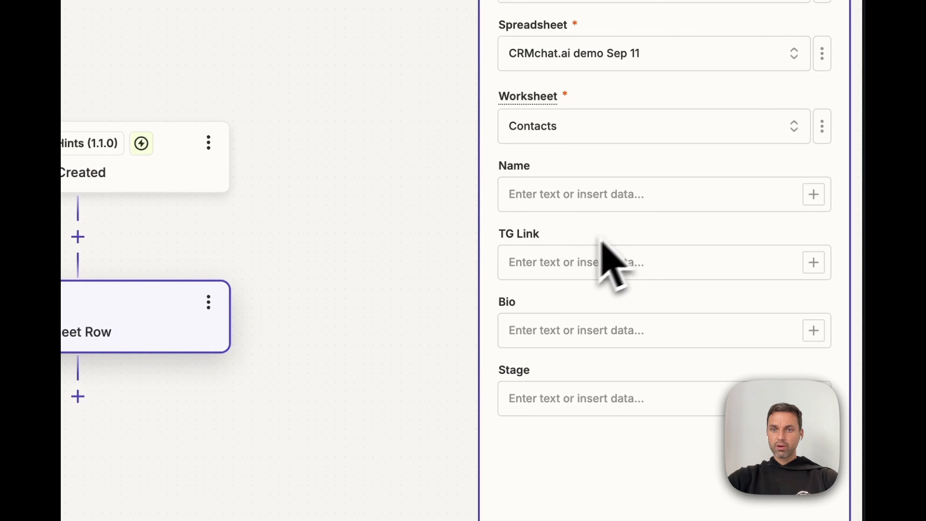
left_click(616, 205)
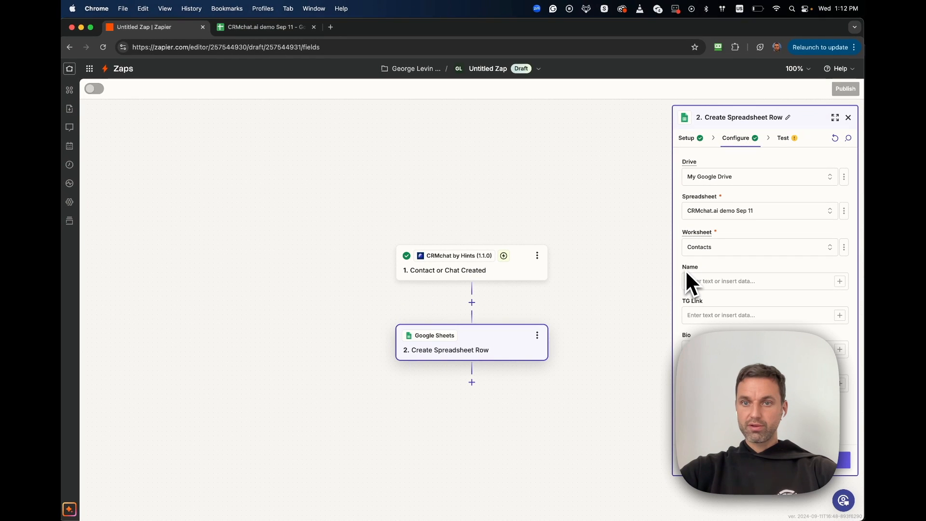
Step: Map Name to the contact's name and TG Link to the contact's Telegram Link
left_click(717, 281)
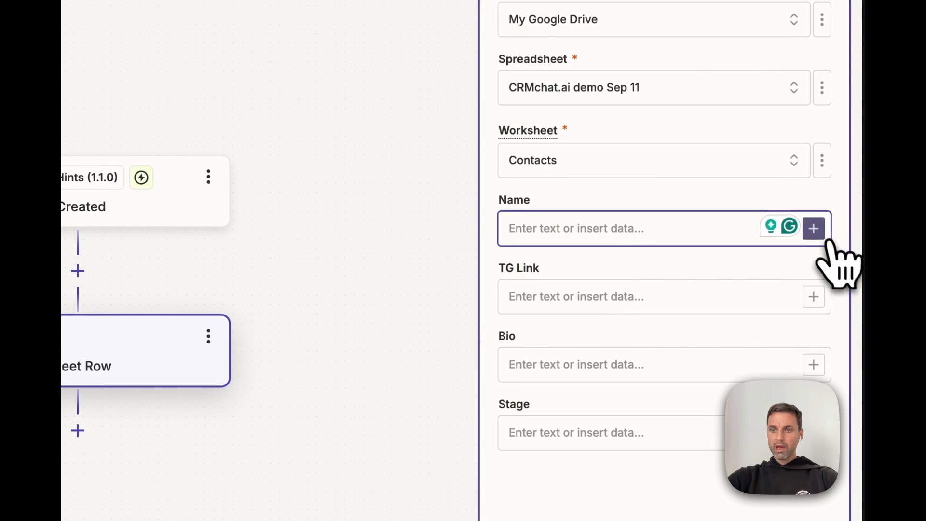
left_click(814, 228)
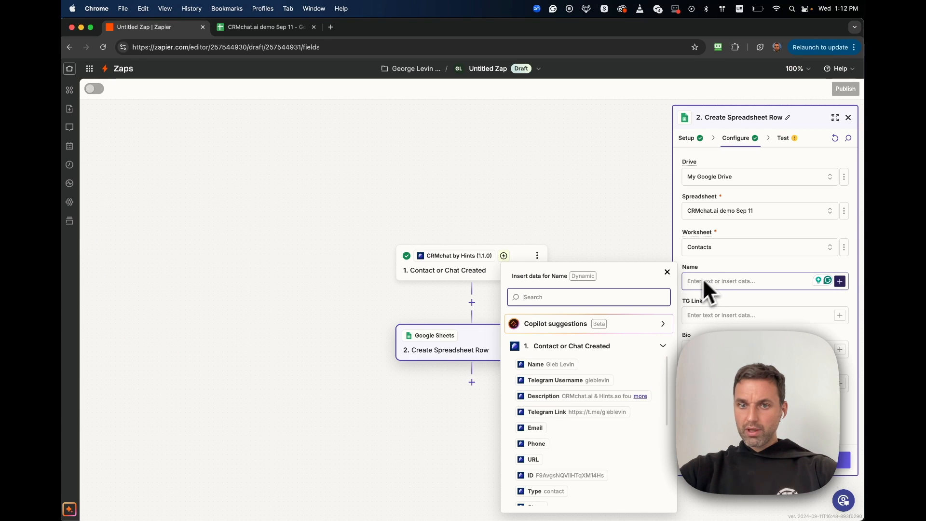
left_click(553, 366)
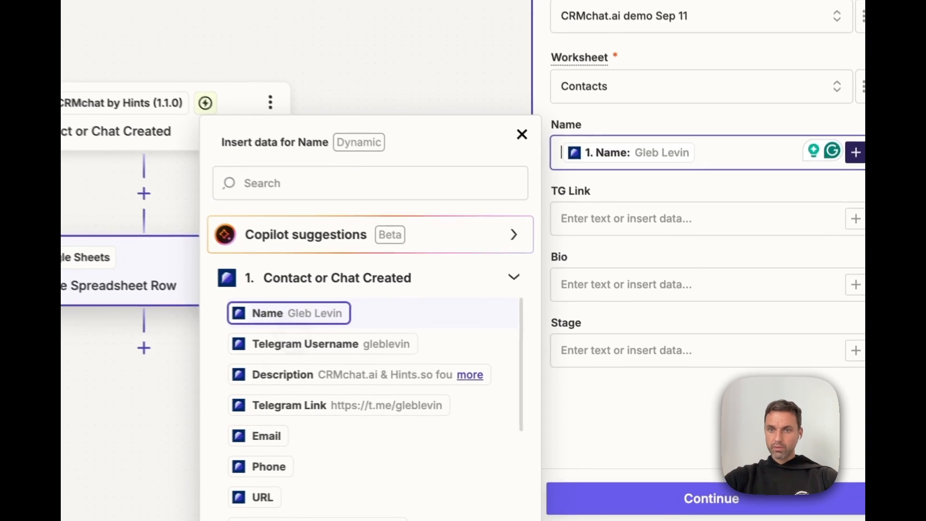
left_click(620, 209)
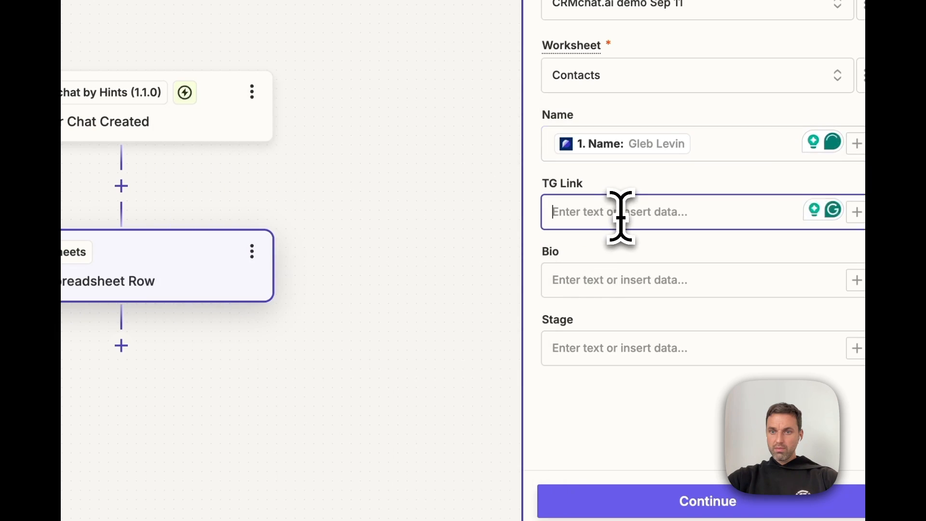
left_click(816, 244)
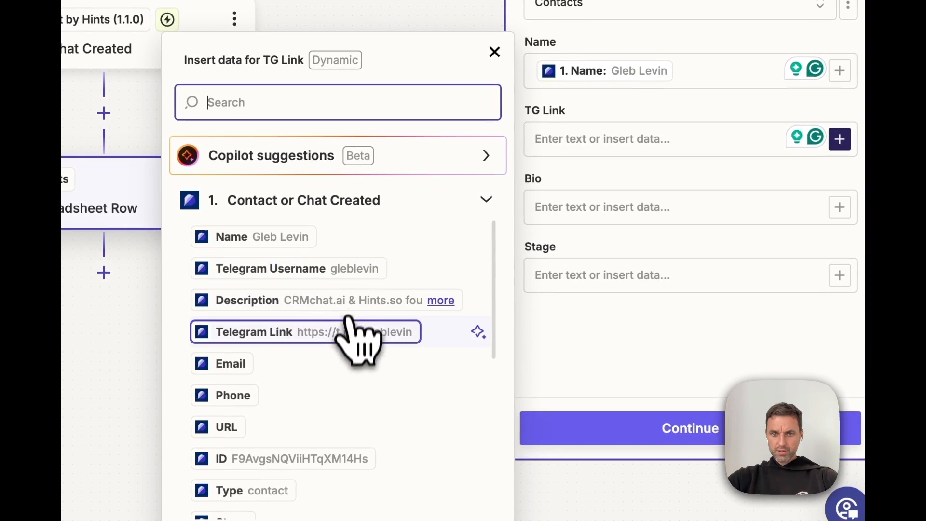
left_click(270, 343)
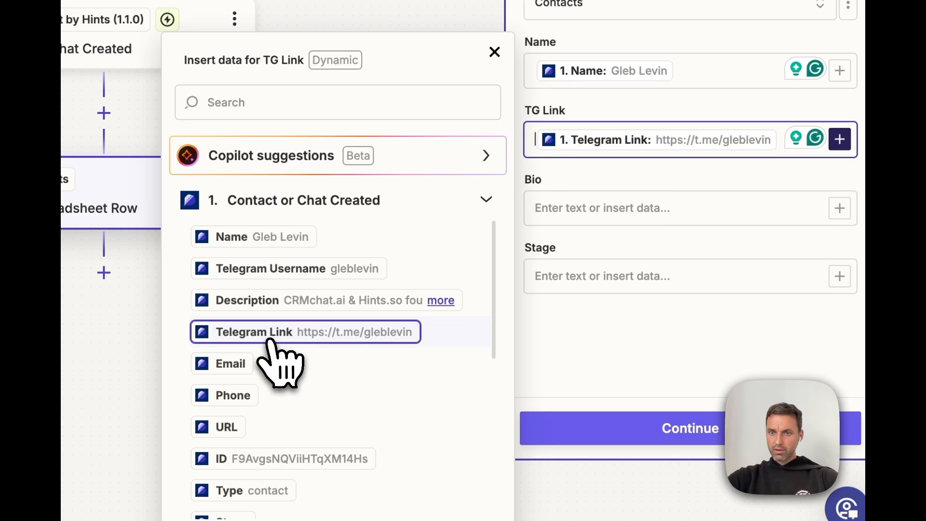
Step: Map Bio to the contact's Description and Stage to the contact's Stage (ID)
left_click(590, 207)
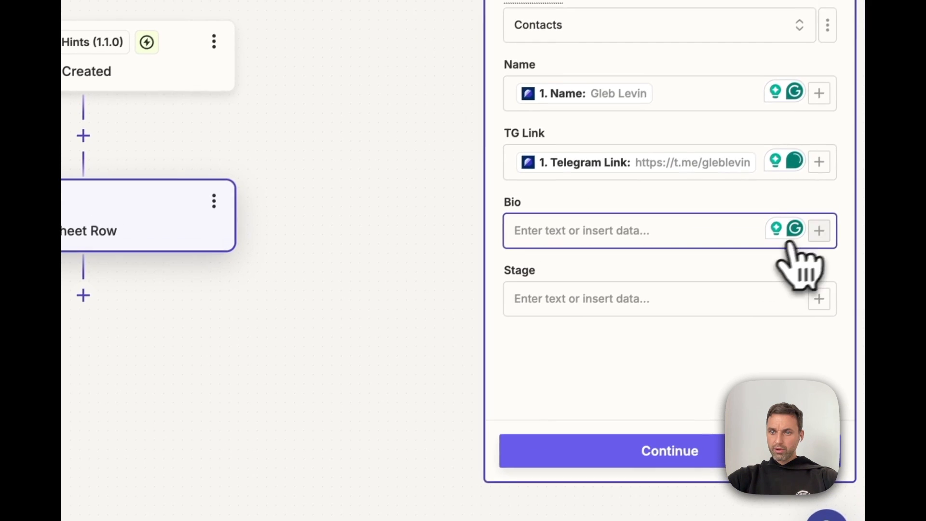
left_click(819, 231)
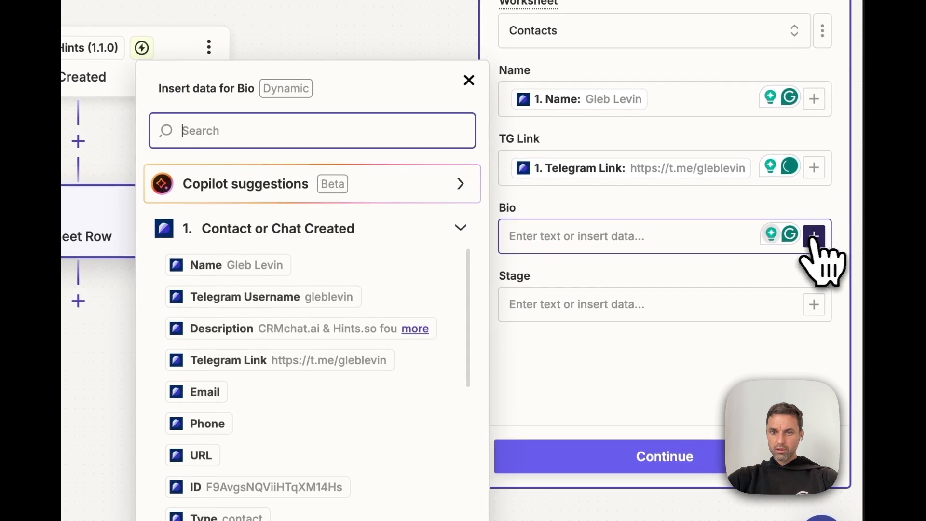
scroll(419, 313, "down", 3)
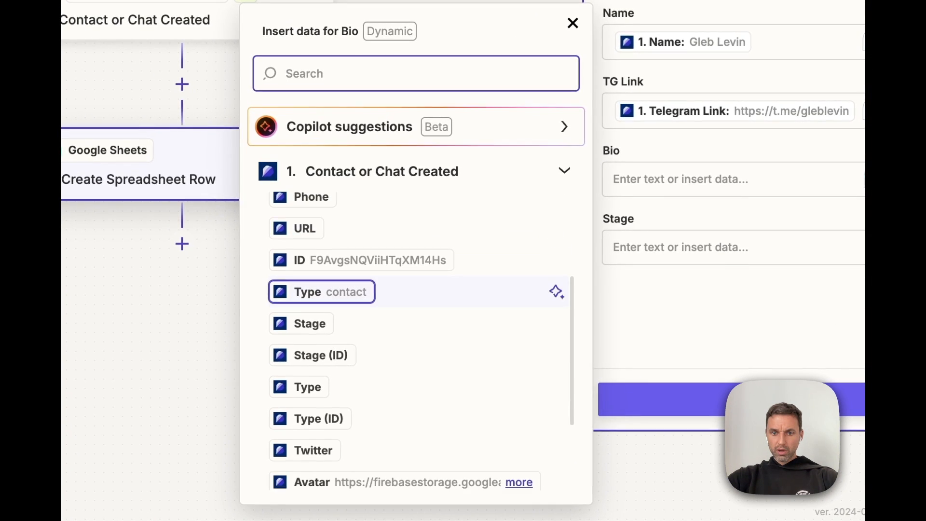
scroll(420, 292, "down", 2)
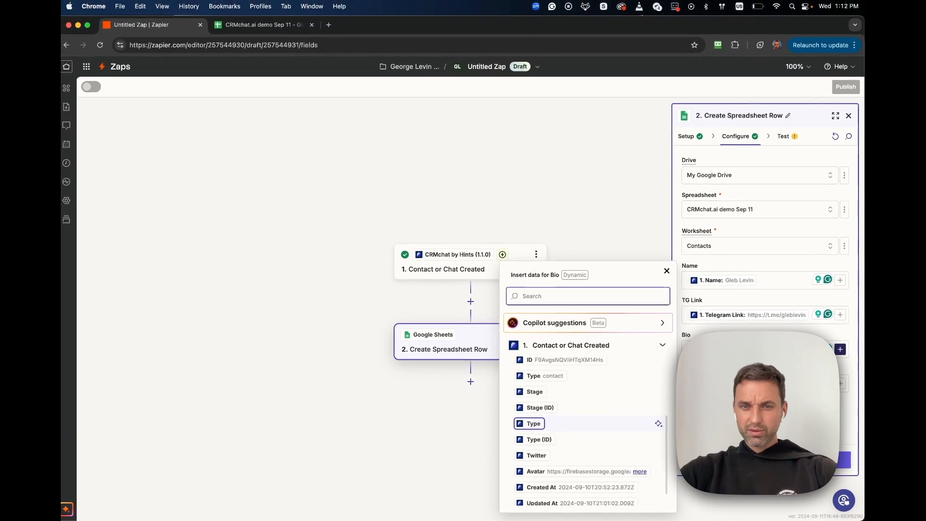
scroll(578, 408, "up", 4)
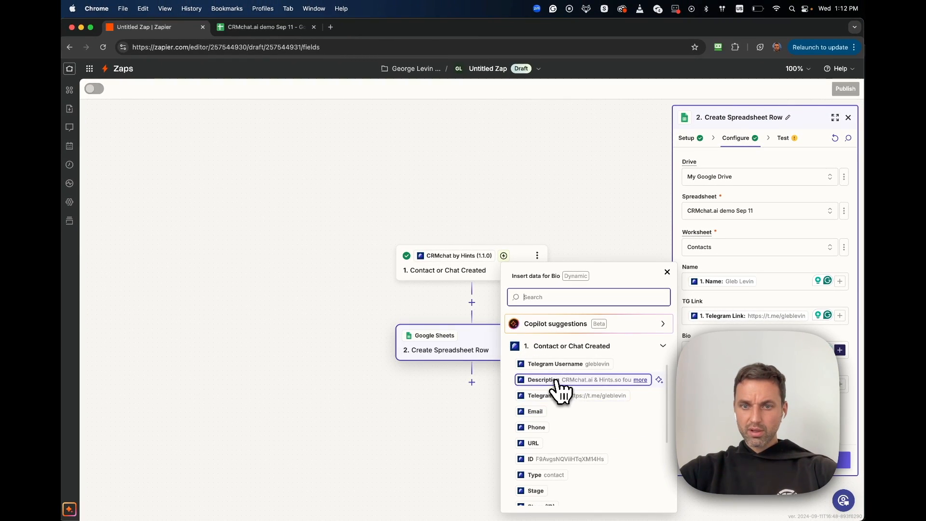
left_click(556, 381)
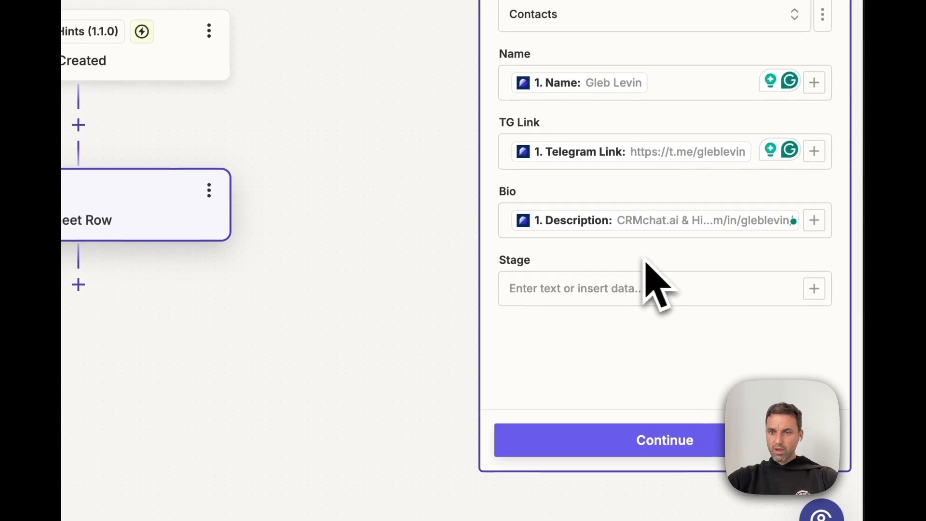
left_click(814, 288)
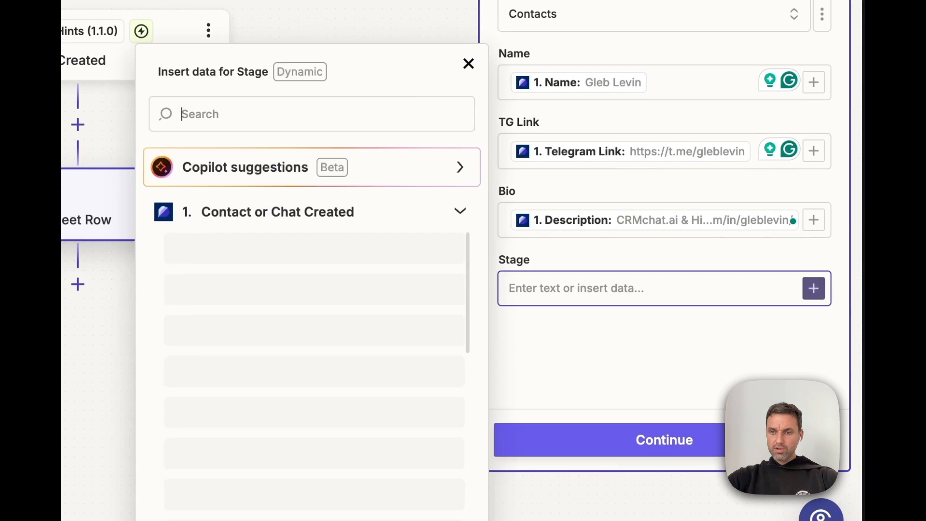
scroll(338, 270, "down", 3)
scroll(338, 265, "down", 2)
left_click(271, 352)
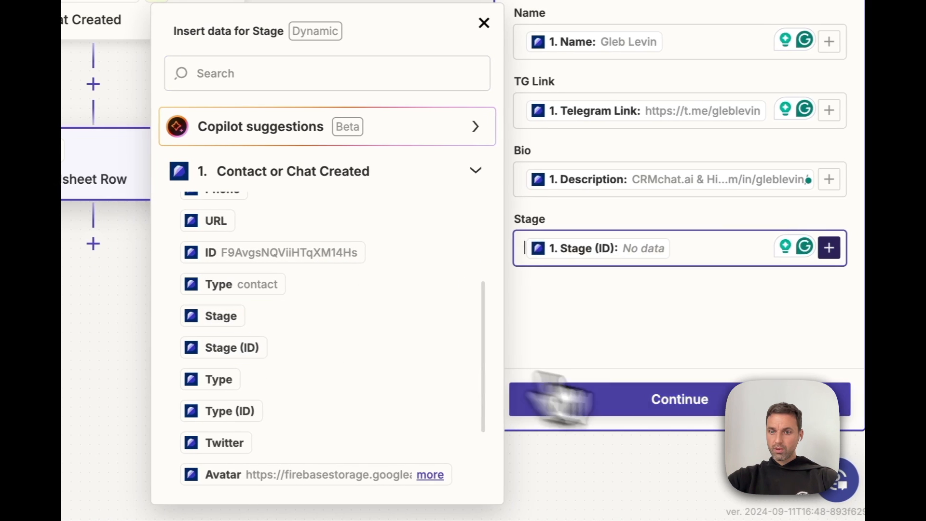
left_click(702, 407)
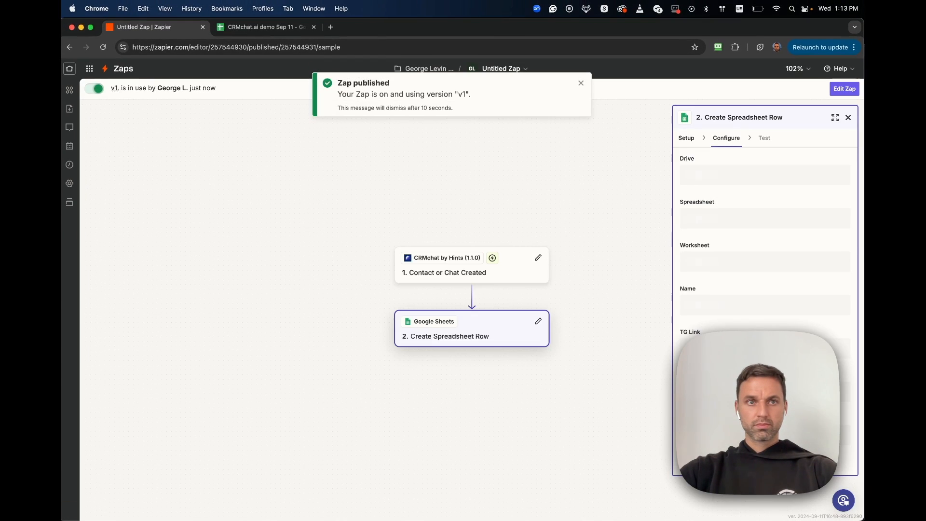
Step: Widen the Contacts sheet's Bio column to fit full bios and make Stage slightly wider
left_click(289, 27)
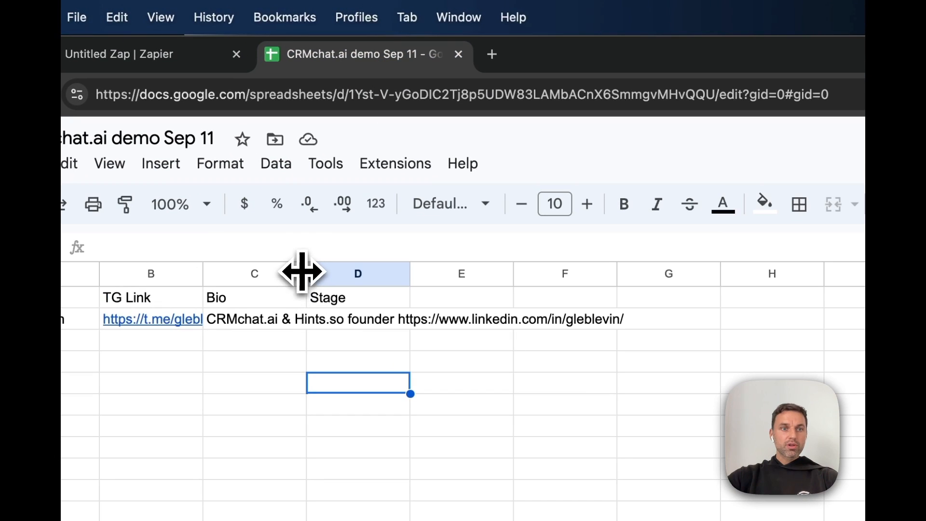
left_click_drag(303, 271, 449, 251)
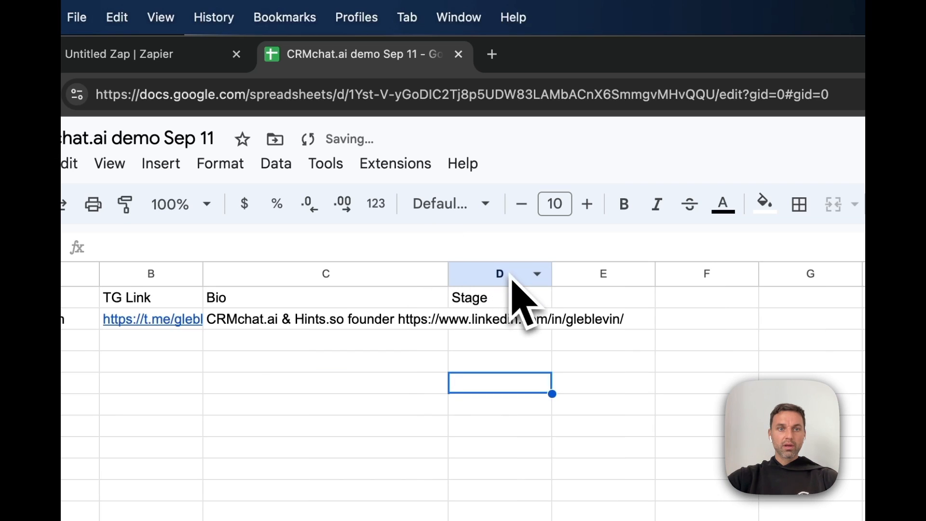
left_click_drag(446, 270, 641, 271)
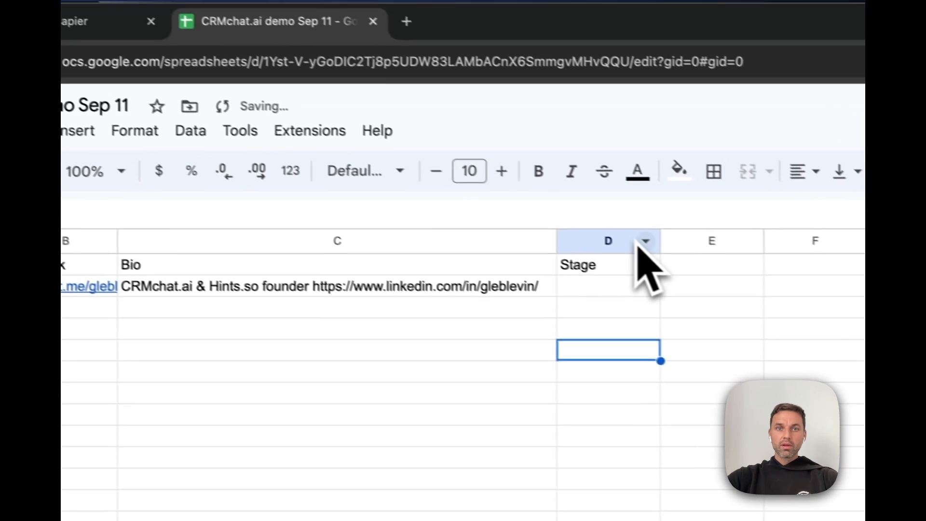
left_click_drag(635, 226, 647, 230)
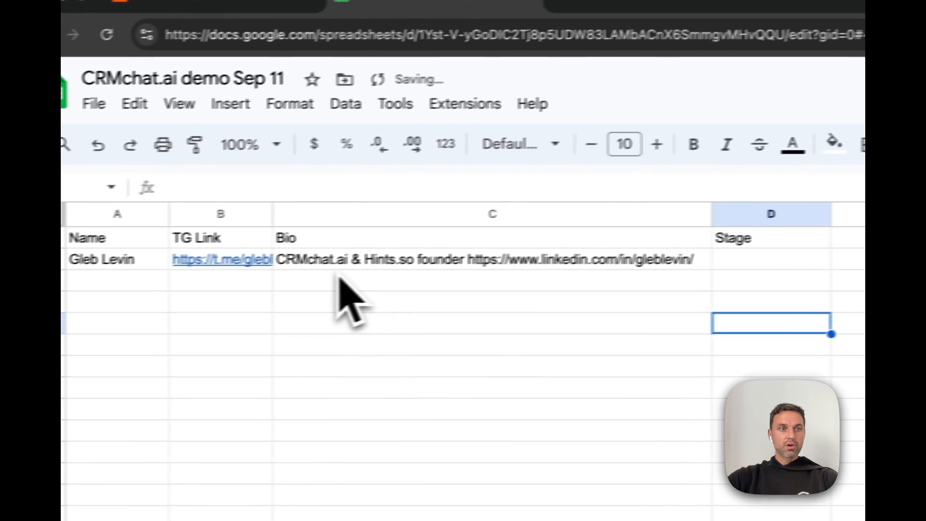
left_click(133, 259)
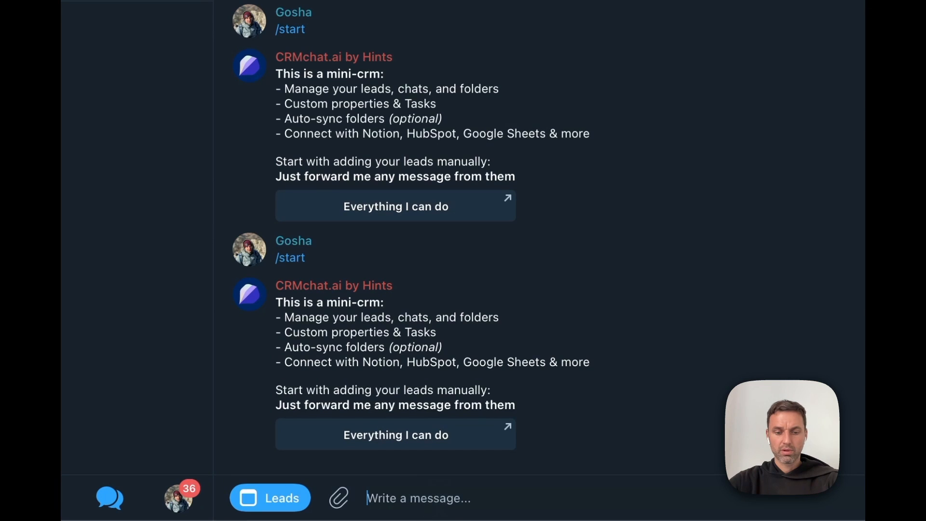
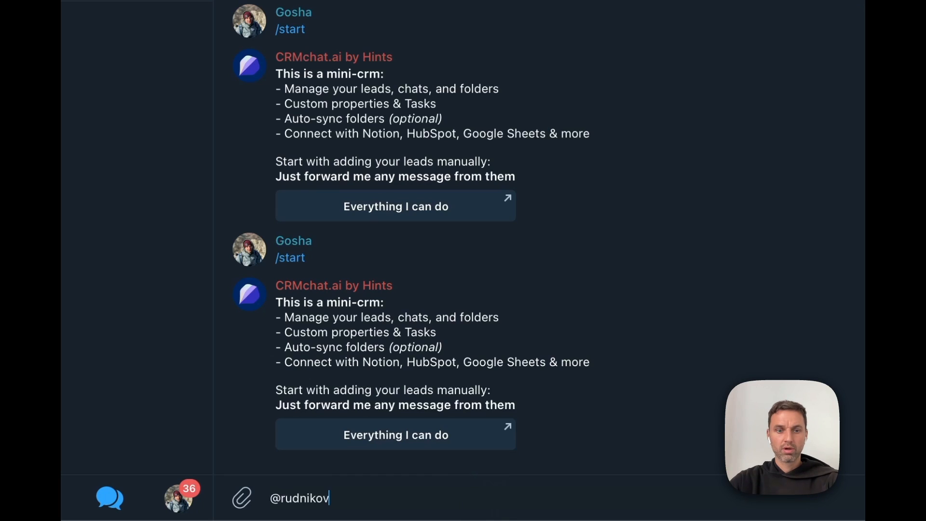
Step: Send the first contact's username to the CRMchat bot and check the sheet for the new row
key("Return")
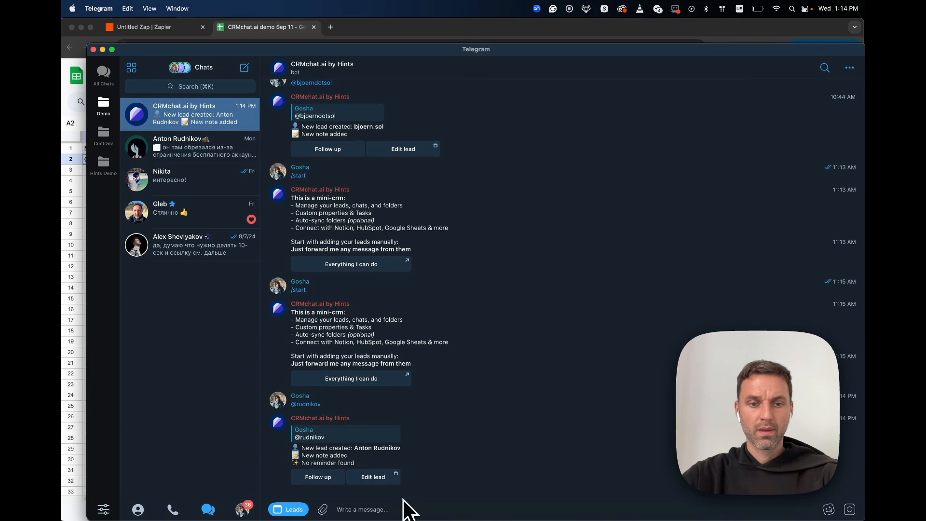
left_click_drag(89, 301, 272, 290)
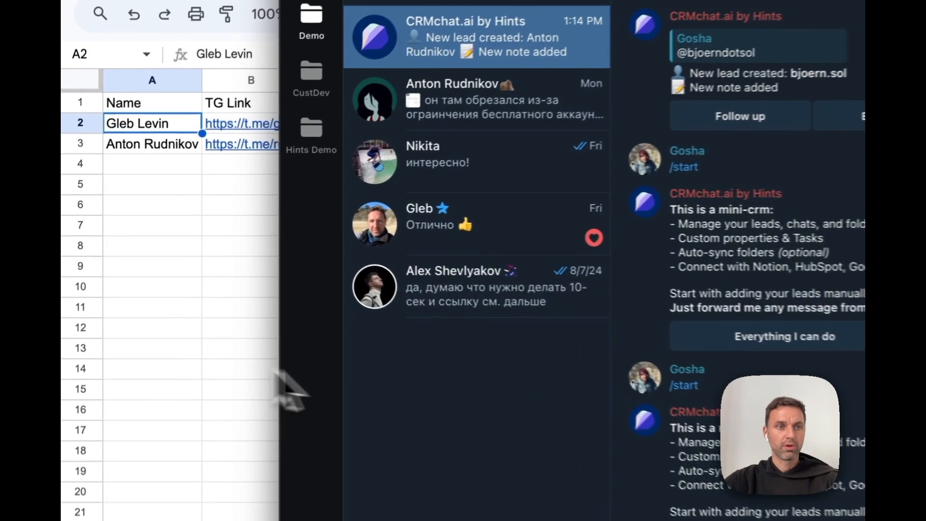
left_click_drag(484, 385, 509, 385)
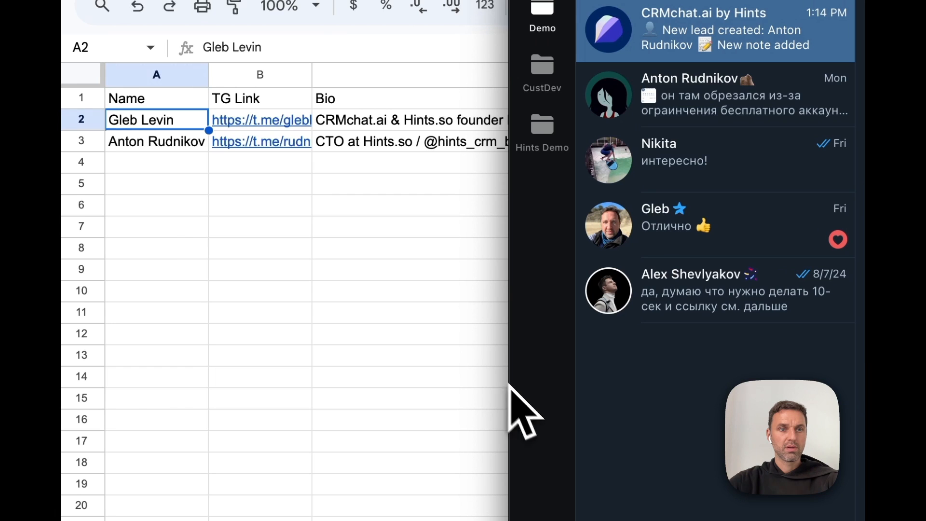
left_click(419, 273)
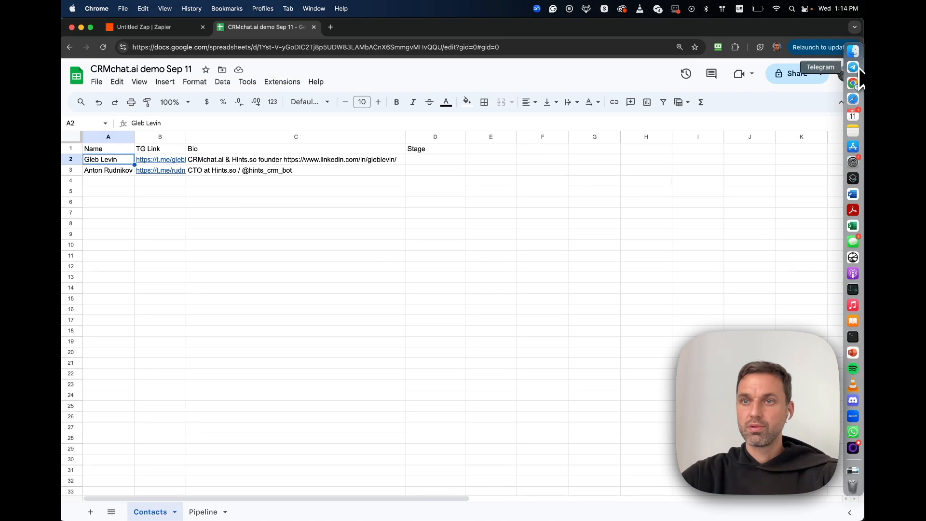
left_click(853, 67)
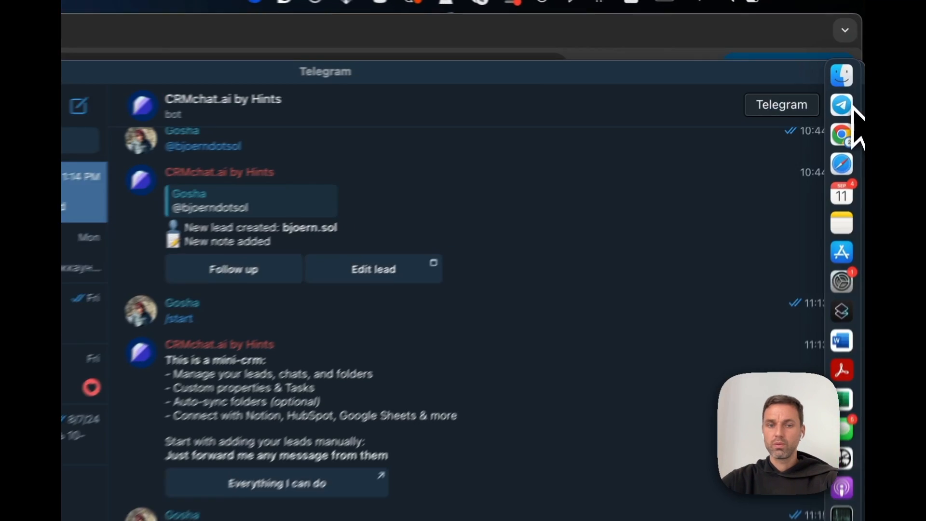
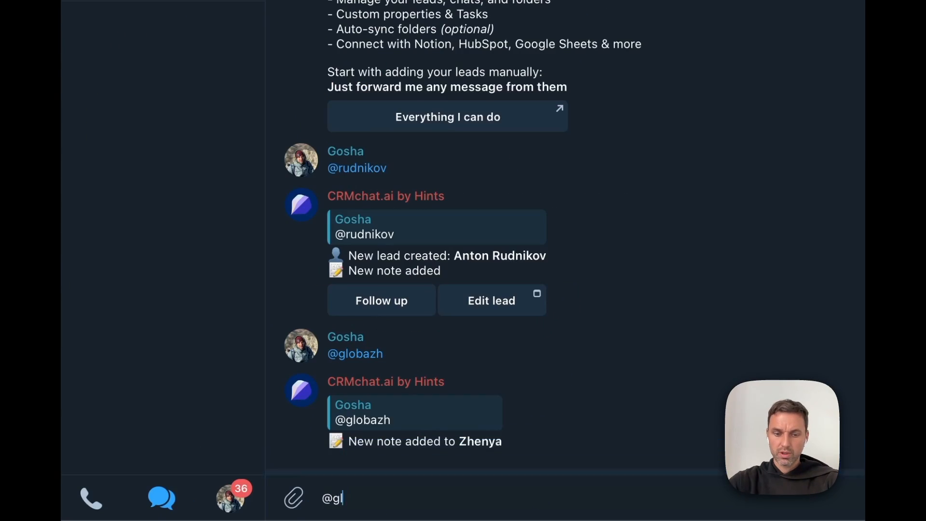
Step: Send the second contact's username to the bot and confirm the new lead in row 4
key("Return")
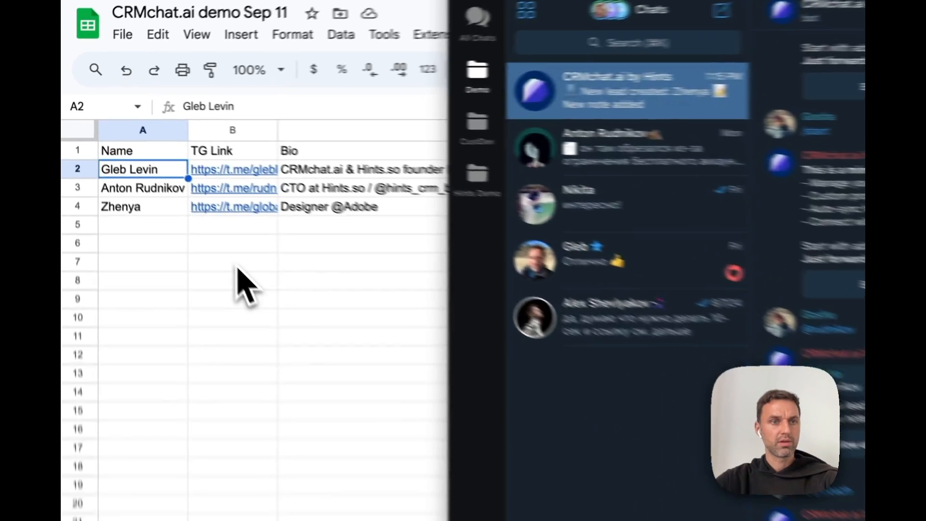
left_click(158, 213)
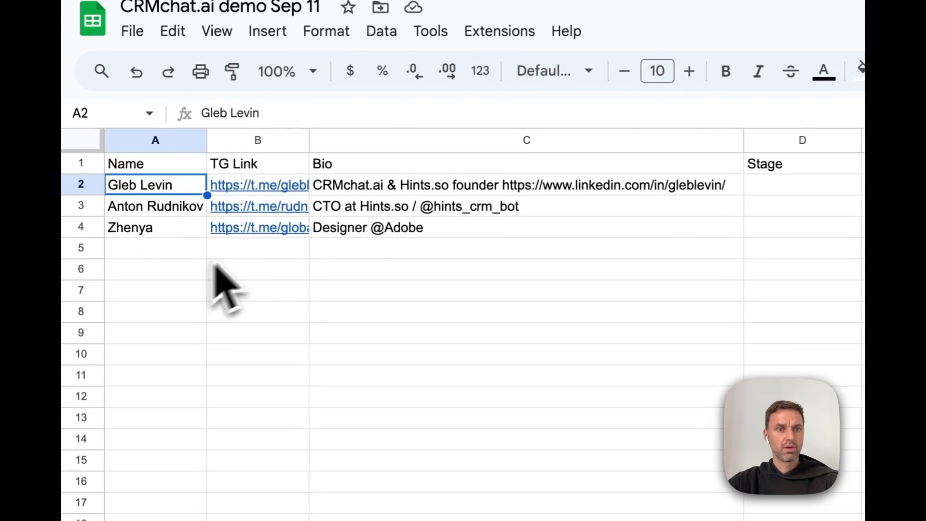
left_click(121, 184)
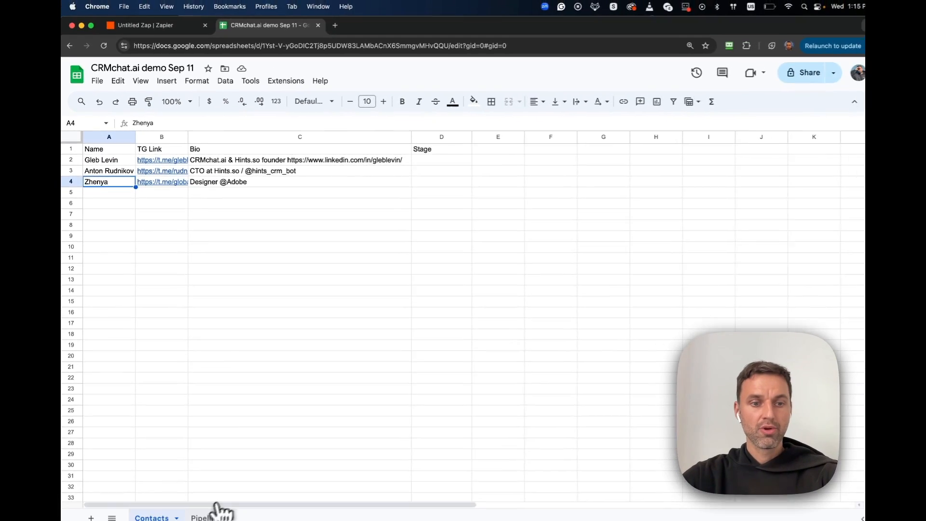
Step: Start a FILTER formula in Pipeline cell A2 under the New header
left_click(203, 513)
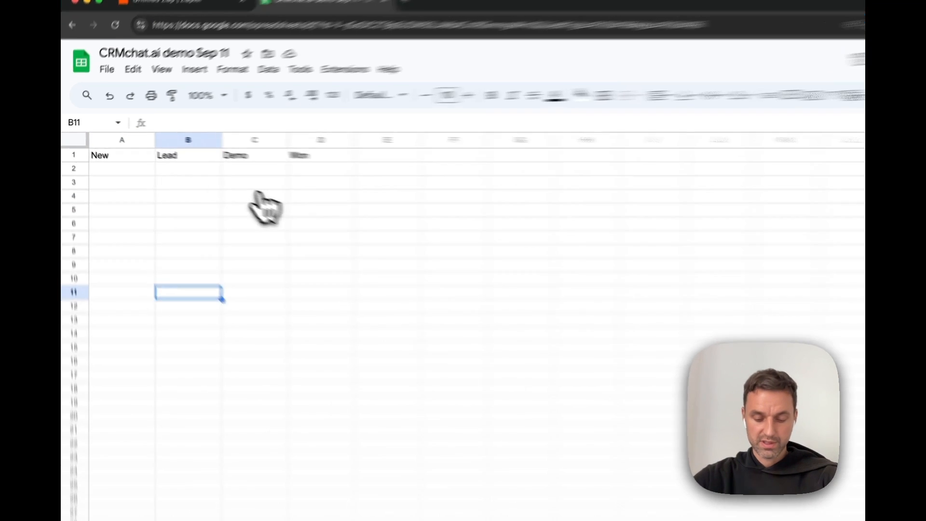
left_click(188, 196)
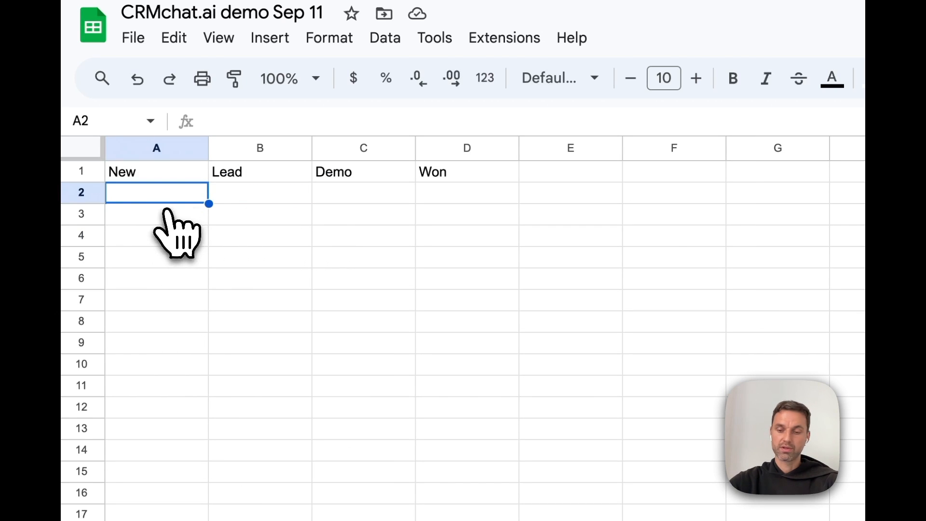
type("=")
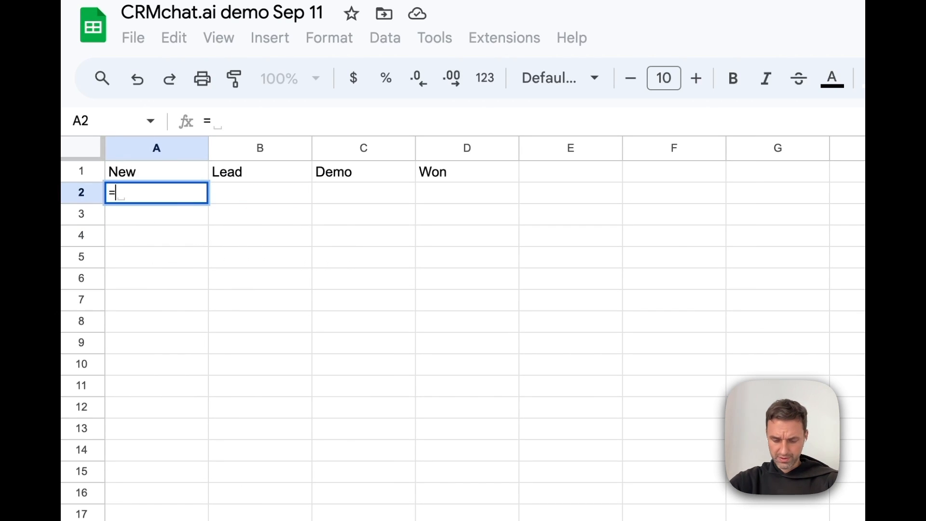
type("filter")
key("Tab")
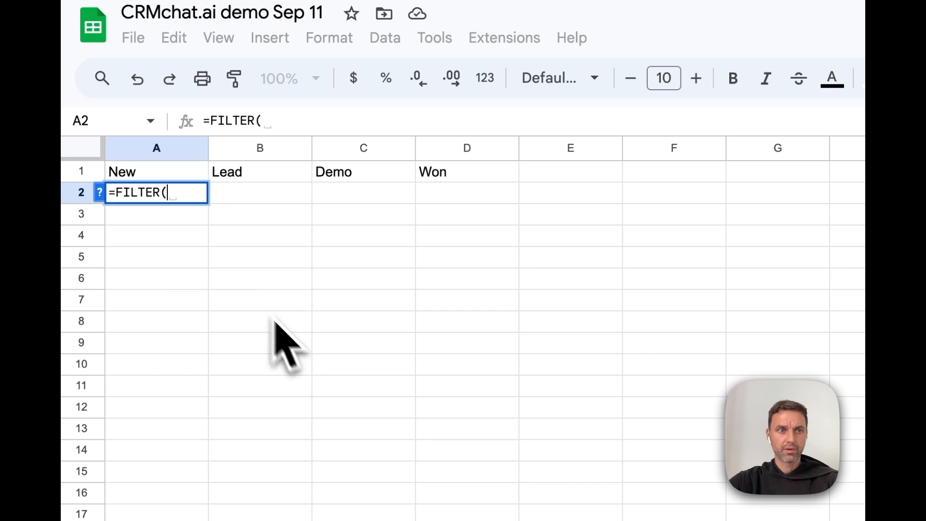
left_click(100, 192)
Step: Complete =FILTER(Contacts!A:A,Contacts!D:D=A1) and commit it, which shows #N/A for now
left_click(159, 520)
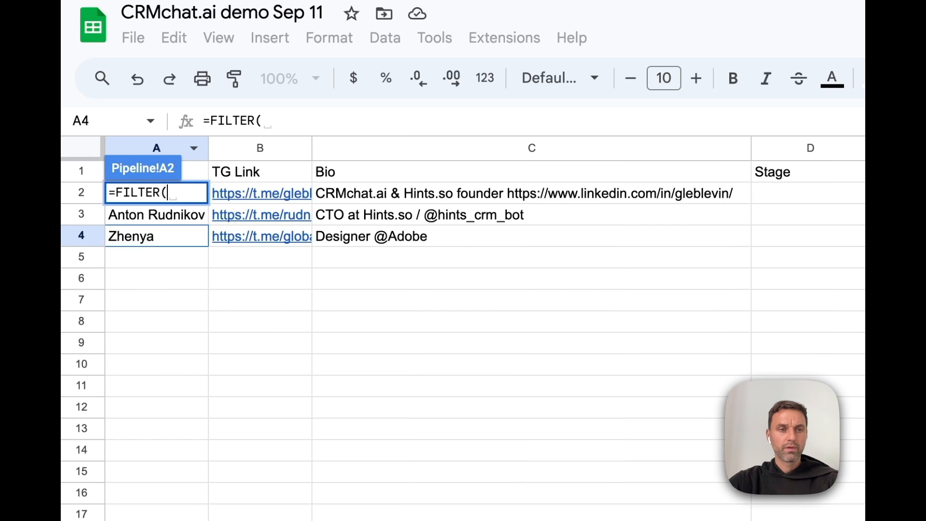
left_click(154, 145)
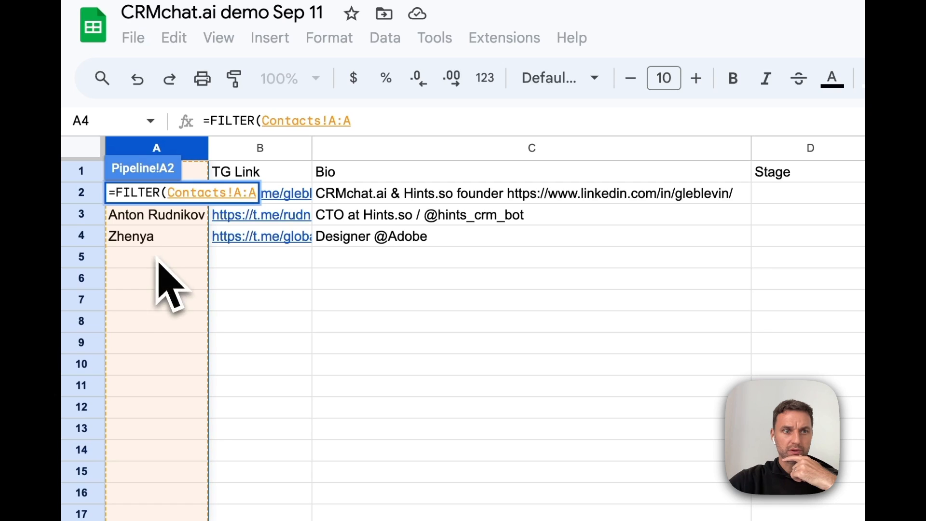
type(",")
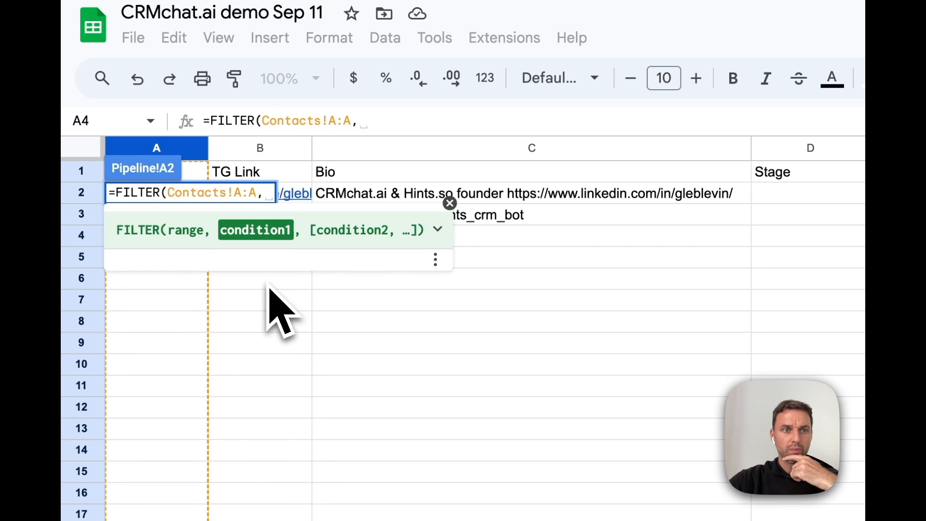
left_click(799, 154)
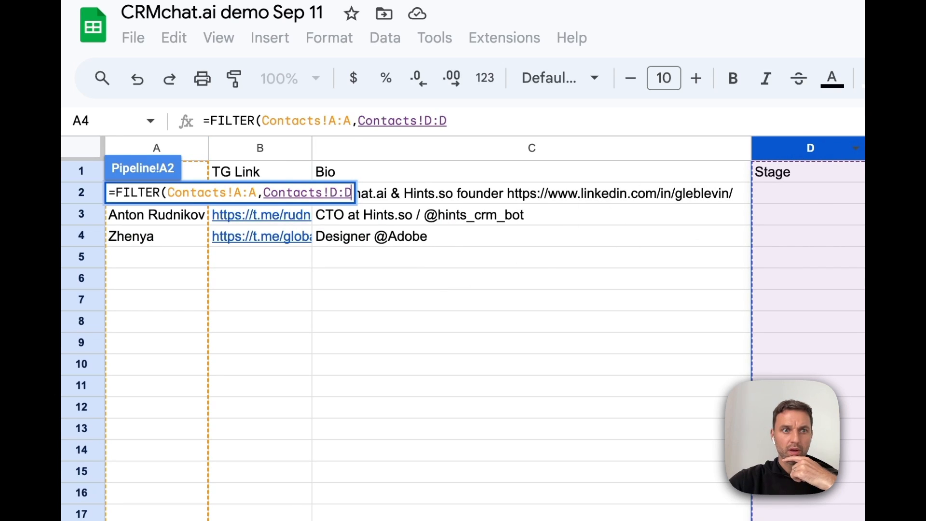
type("=")
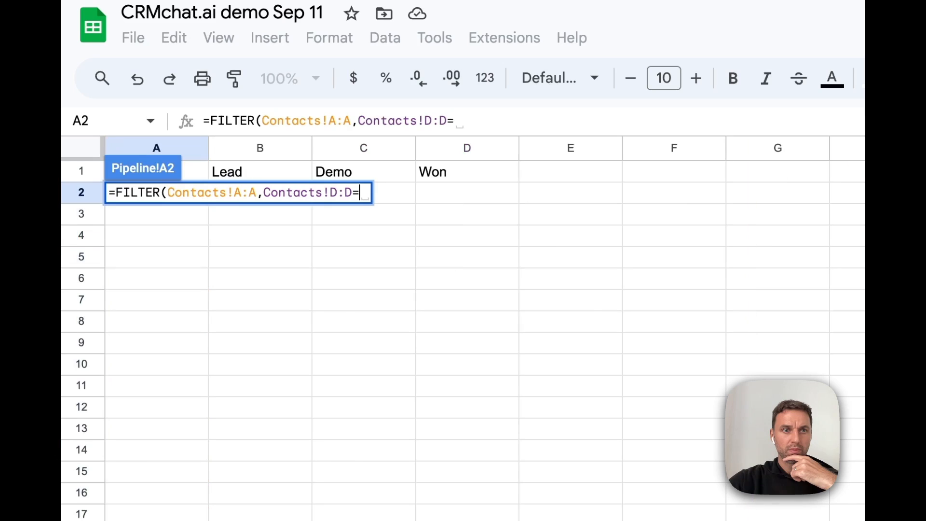
left_click(195, 176)
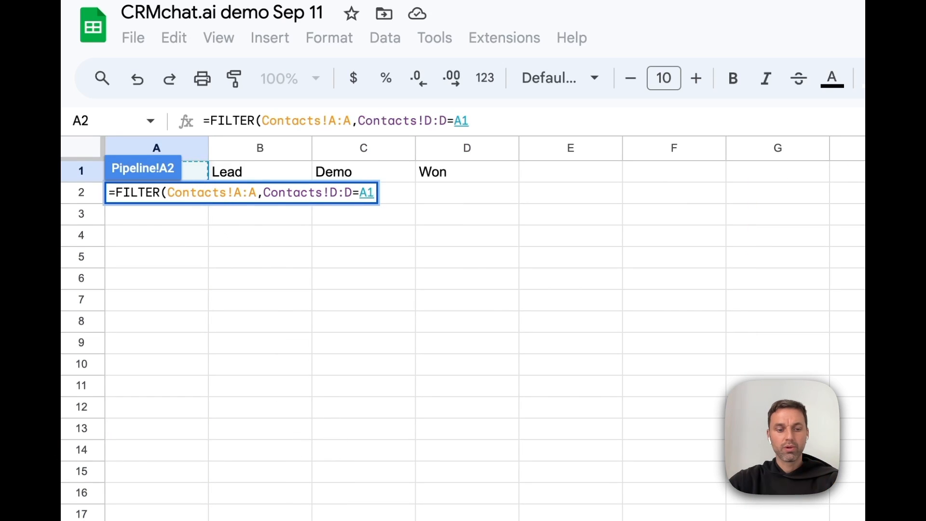
type(")")
key("Return")
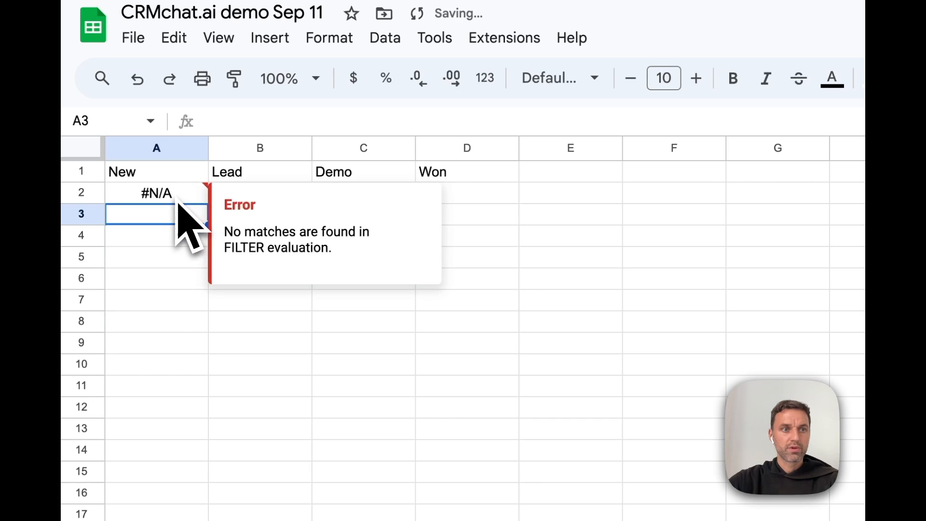
left_click(220, 428)
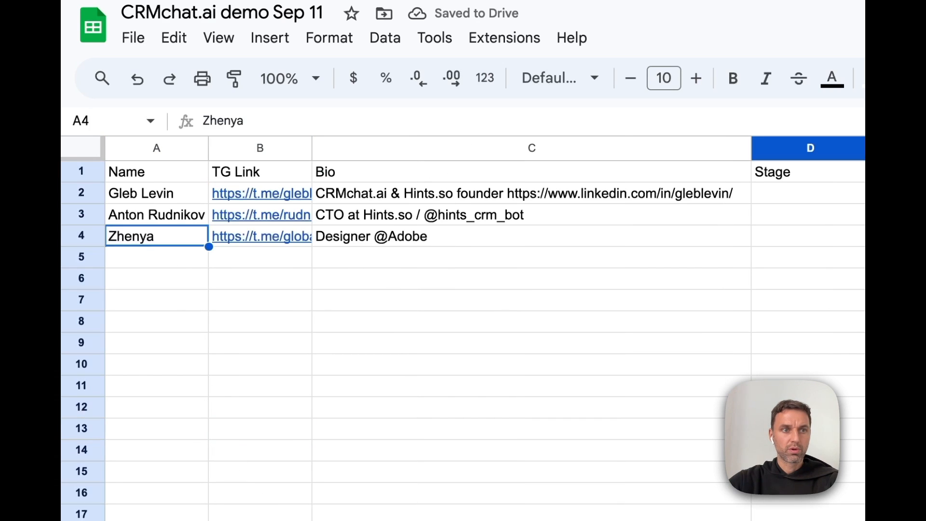
Step: Enter New as the first contact's Stage in cell D2, then return to Zapier
left_click(781, 200)
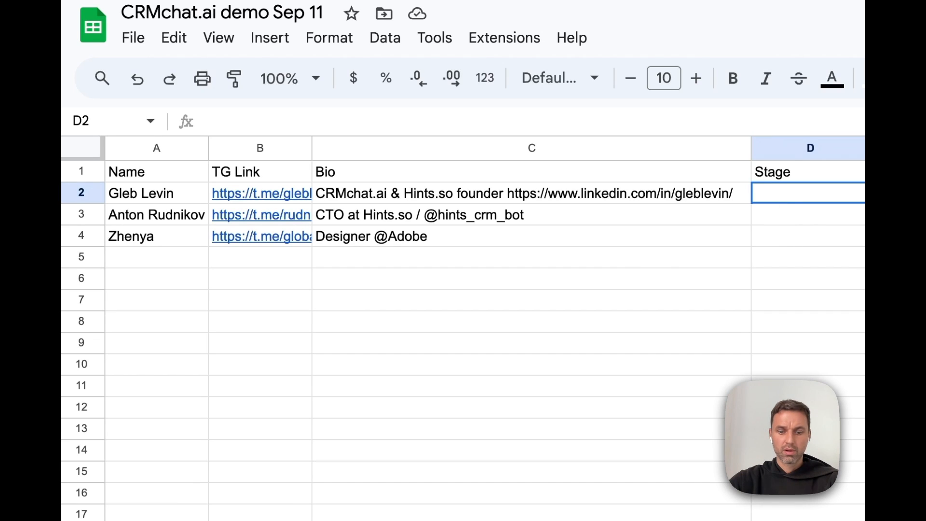
type("New")
left_click(925, 300)
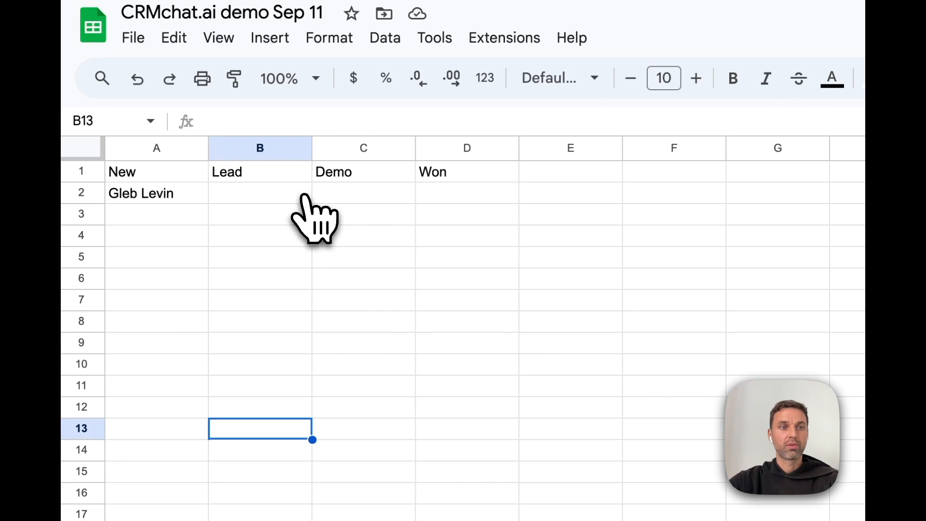
left_click(164, 27)
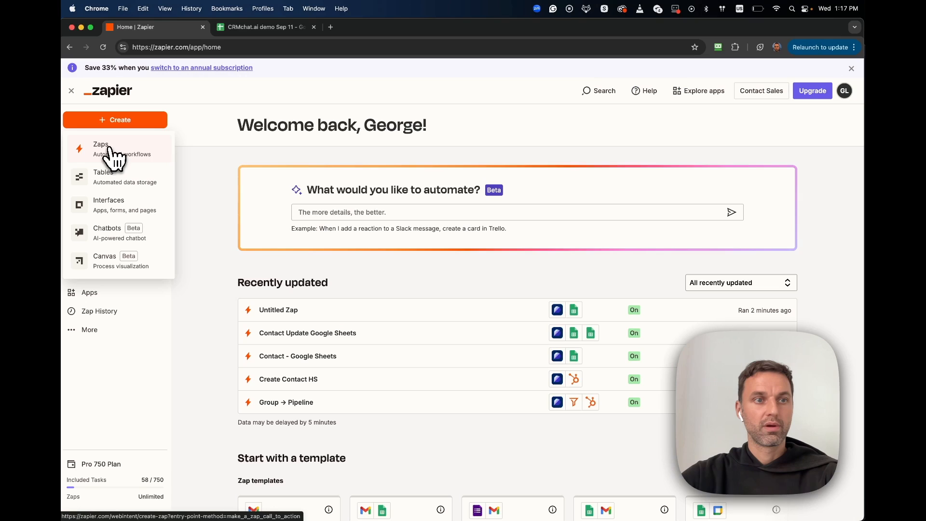
Step: Start a new Zap with trigger event 'Contact or Chat Updated' on account 'CRMchat by Hints (1.1.0) #2'
left_click(119, 148)
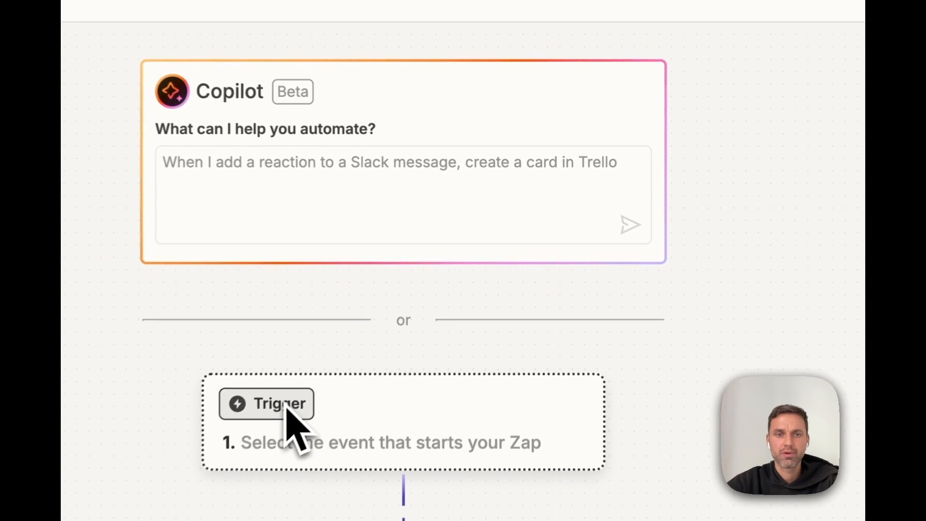
left_click(370, 333)
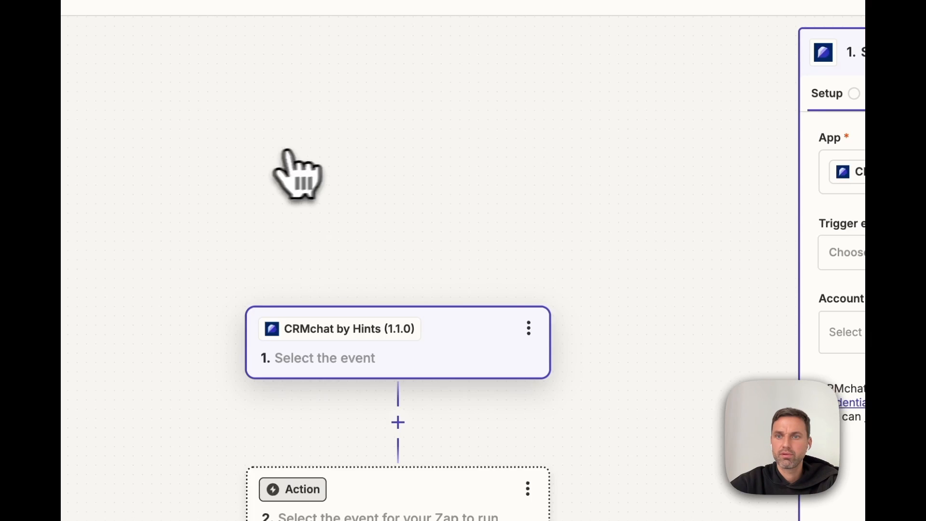
left_click(622, 243)
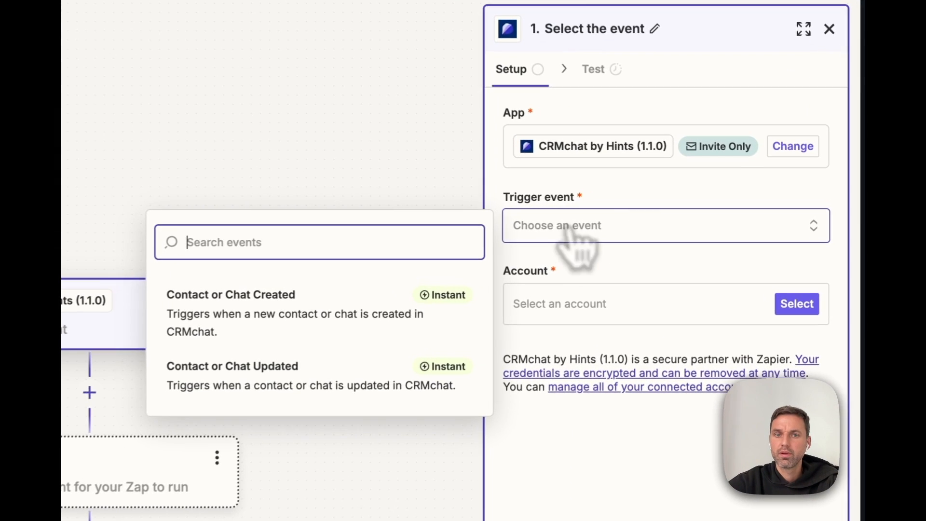
left_click(295, 401)
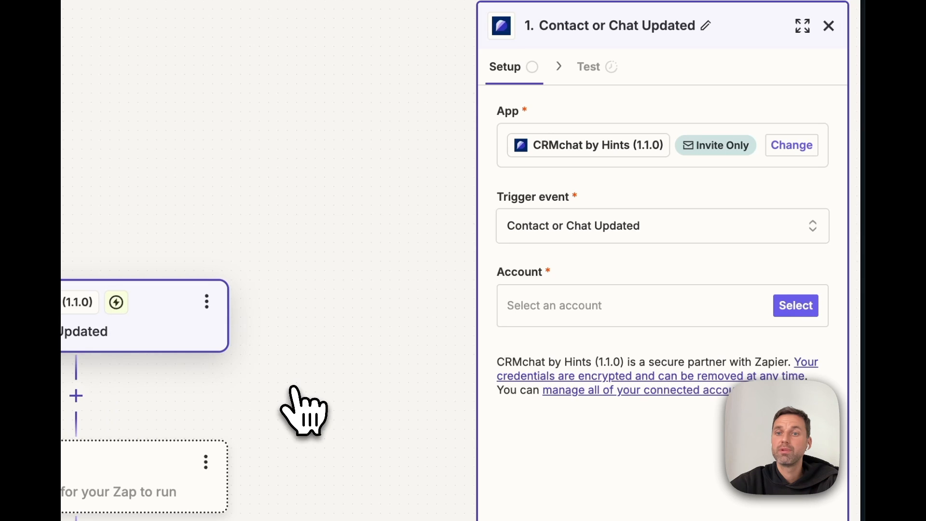
left_click(631, 309)
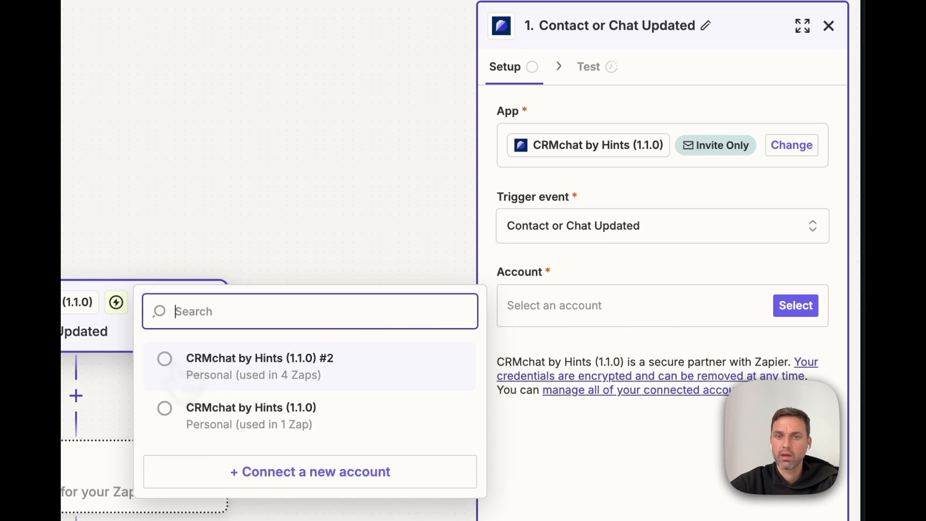
left_click(183, 369)
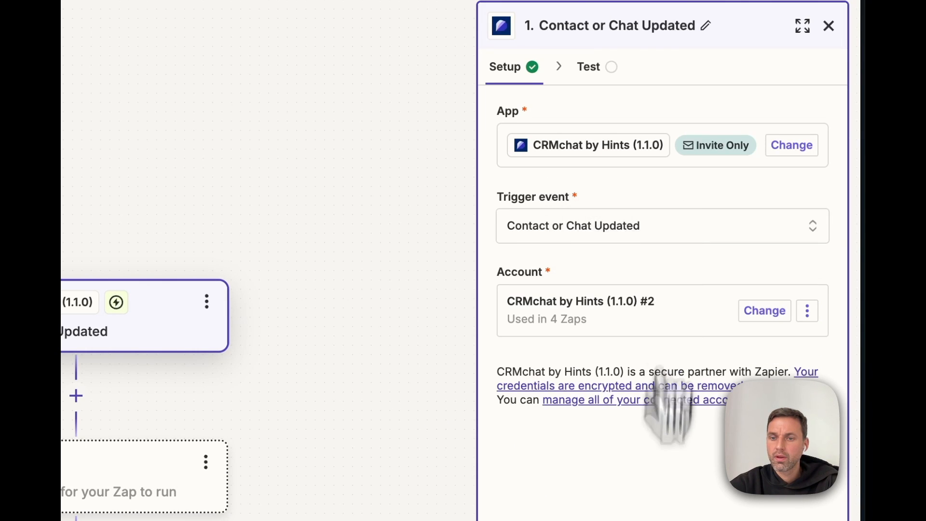
left_click(664, 519)
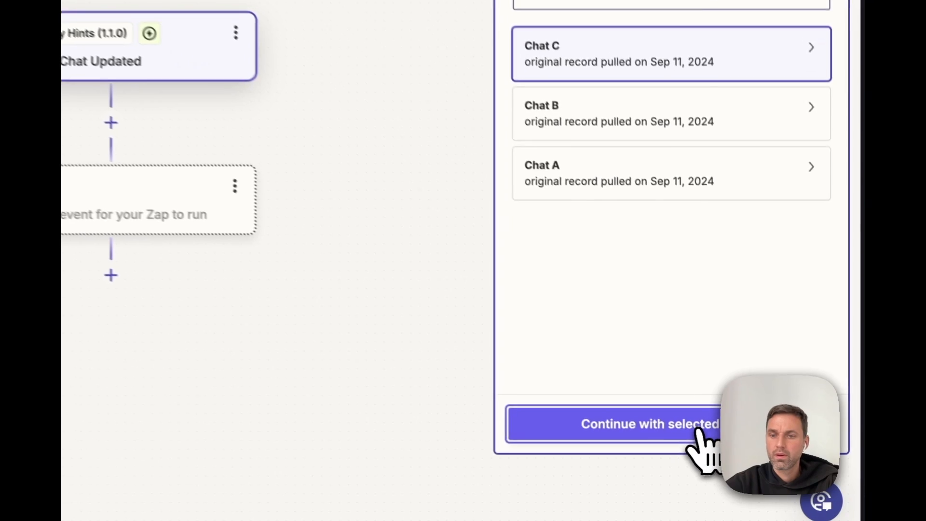
Step: Add a Google Sheets action with the Update Spreadsheet Row event
left_click(697, 435)
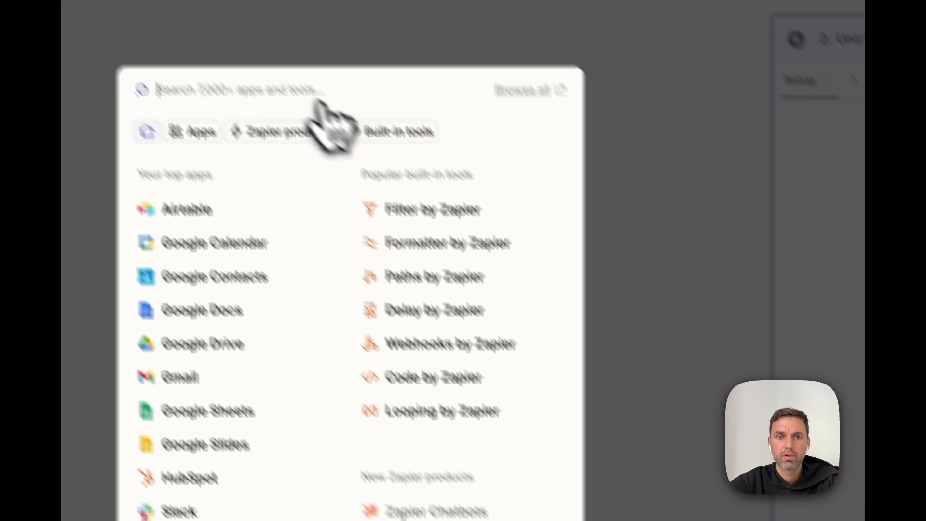
type("gogo")
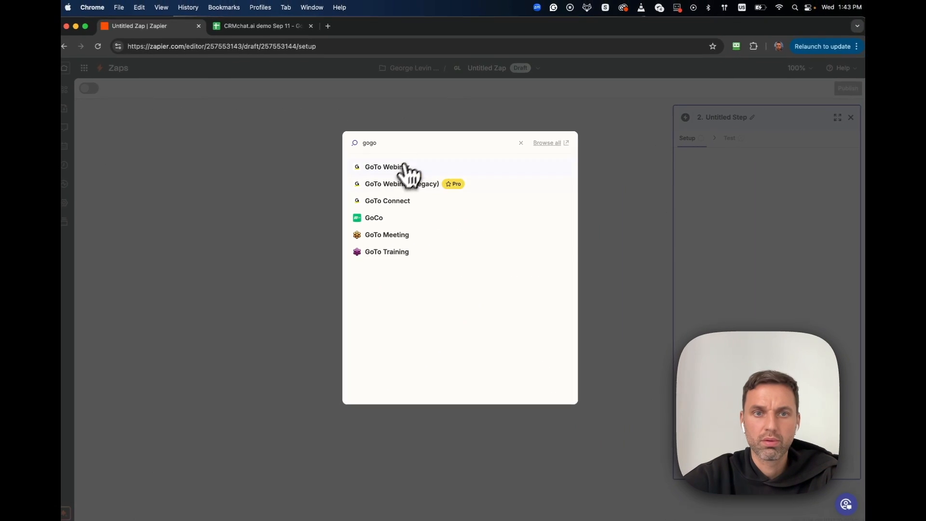
key("BackSpace")
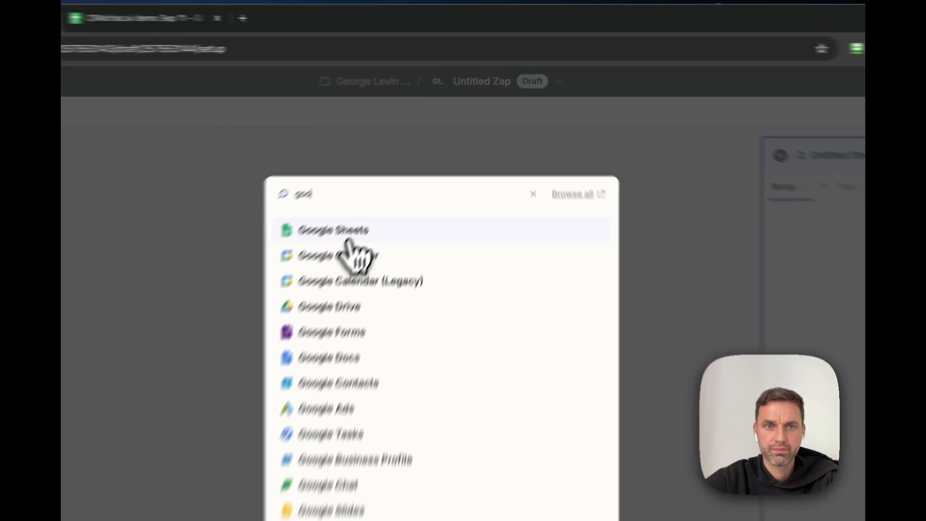
left_click(400, 167)
left_click(753, 341)
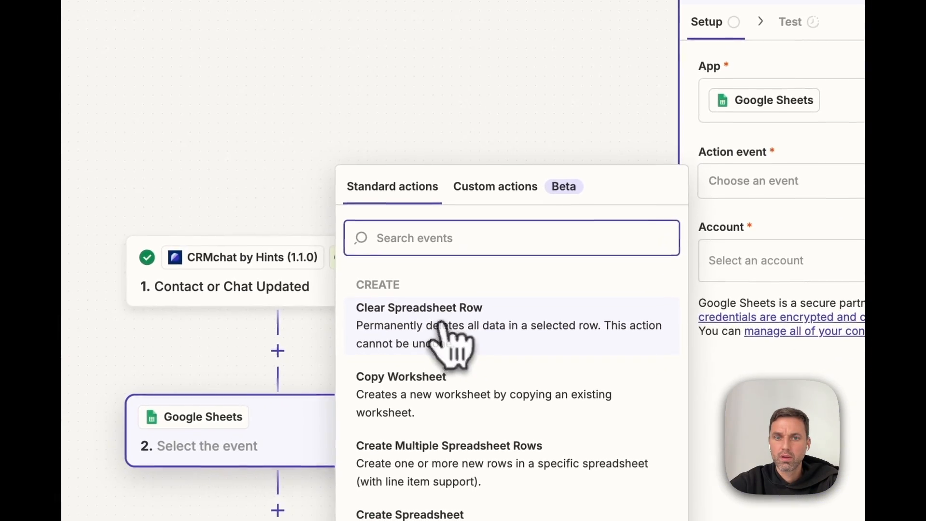
scroll(446, 340, "down", 4)
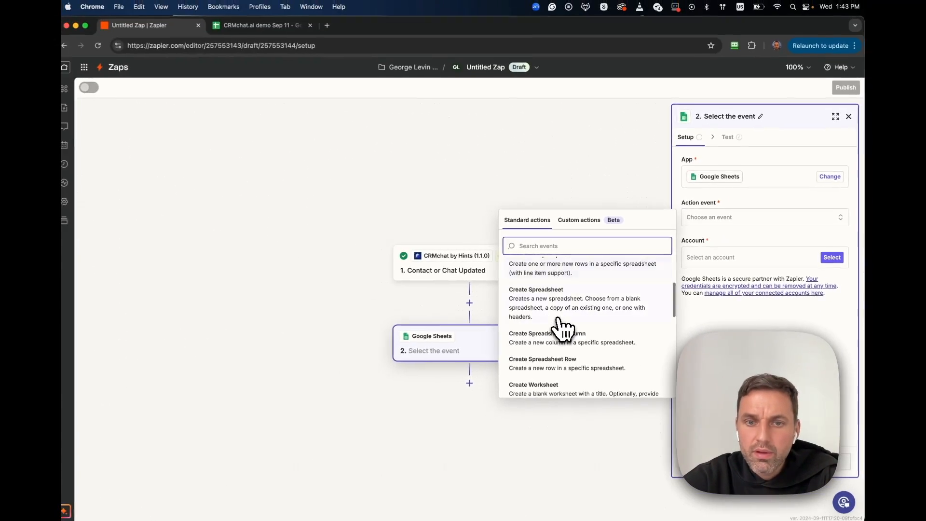
scroll(561, 327, "down", 3)
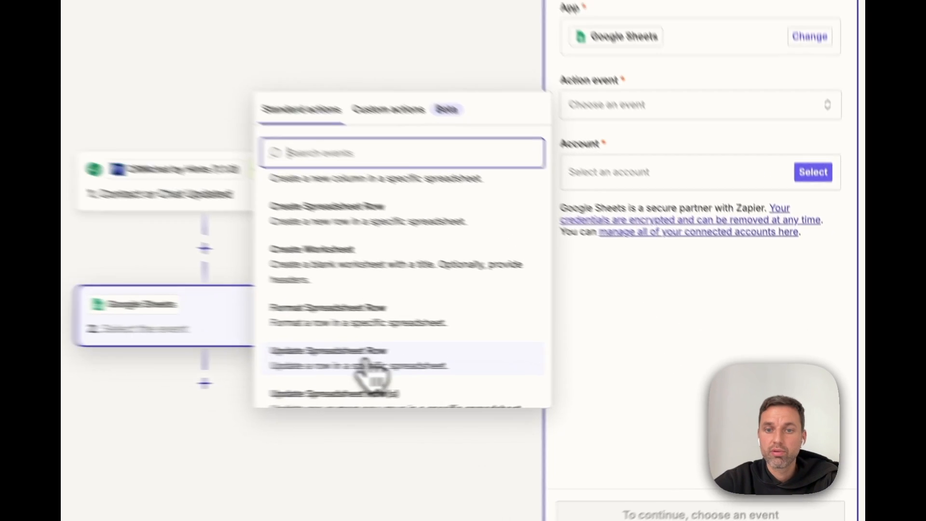
left_click(579, 368)
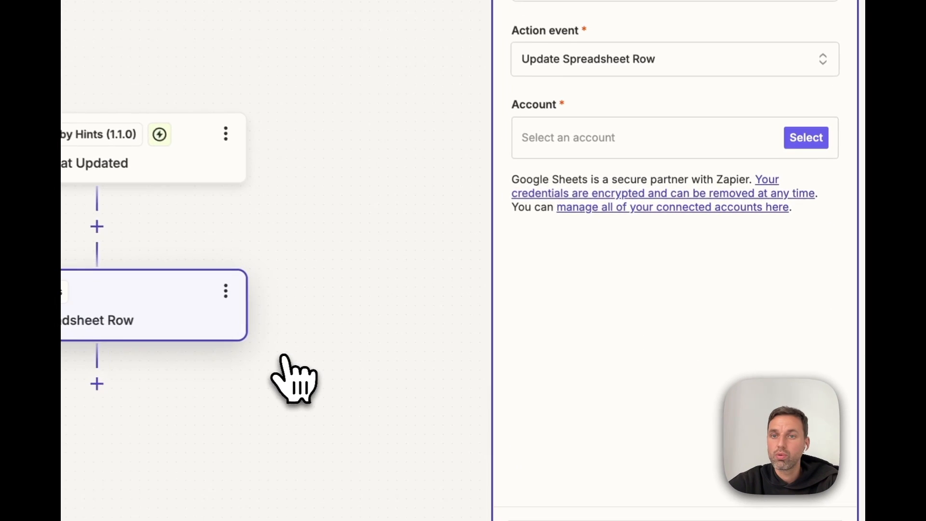
Step: Connect the Google Sheets account to the Update Spreadsheet Row action
left_click(658, 248)
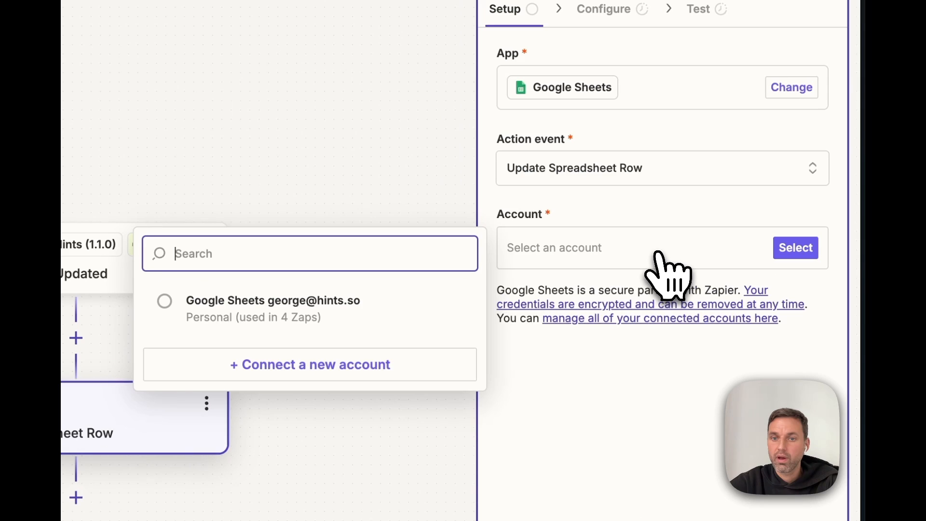
left_click(176, 303)
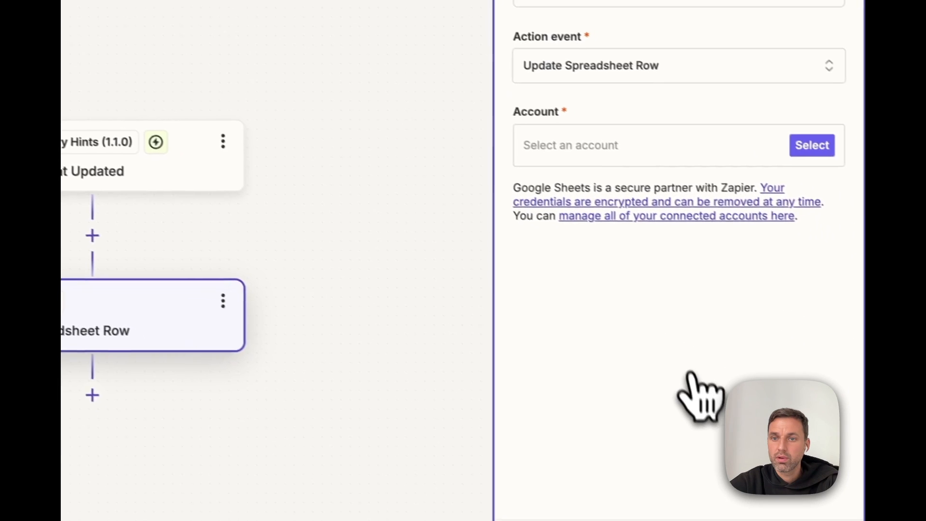
left_click(701, 147)
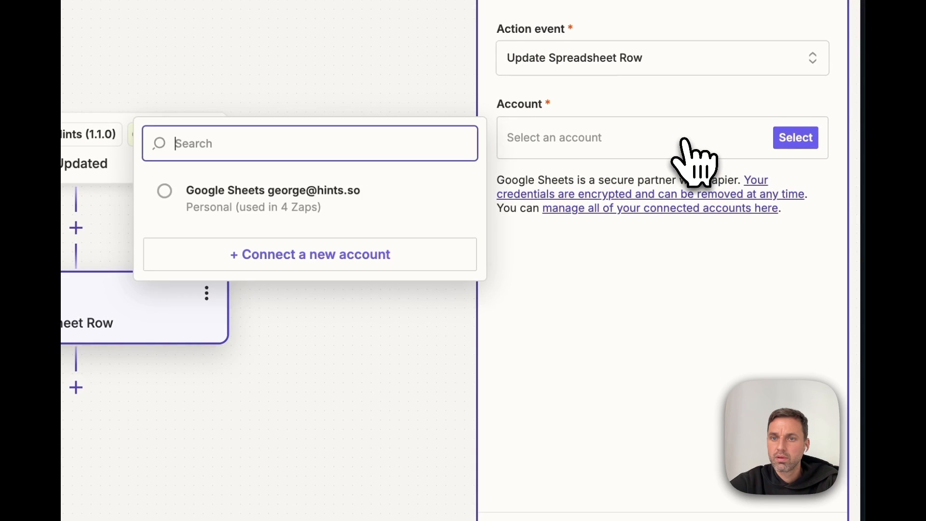
left_click(300, 199)
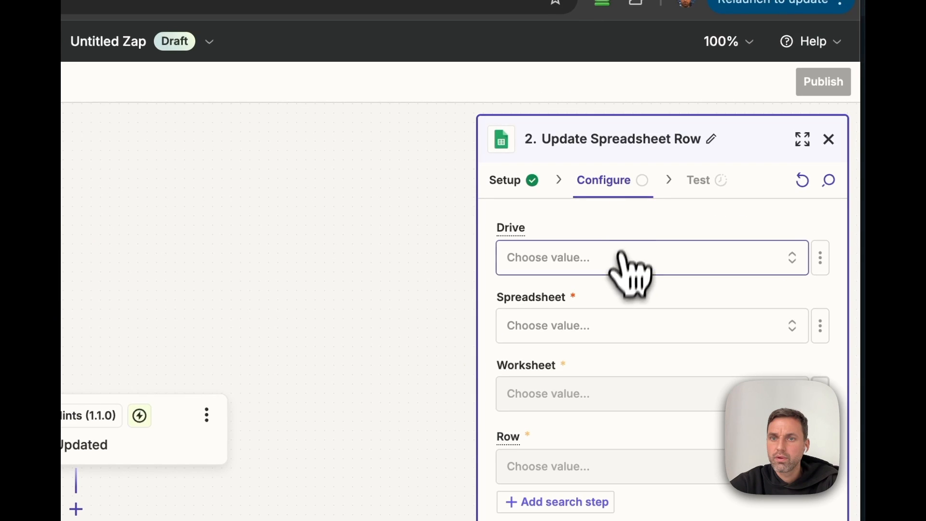
Step: Target My Google Drive, the 'CRMchat.ai demo Sep 11' spreadsheet and its Contacts worksheet
left_click(622, 253)
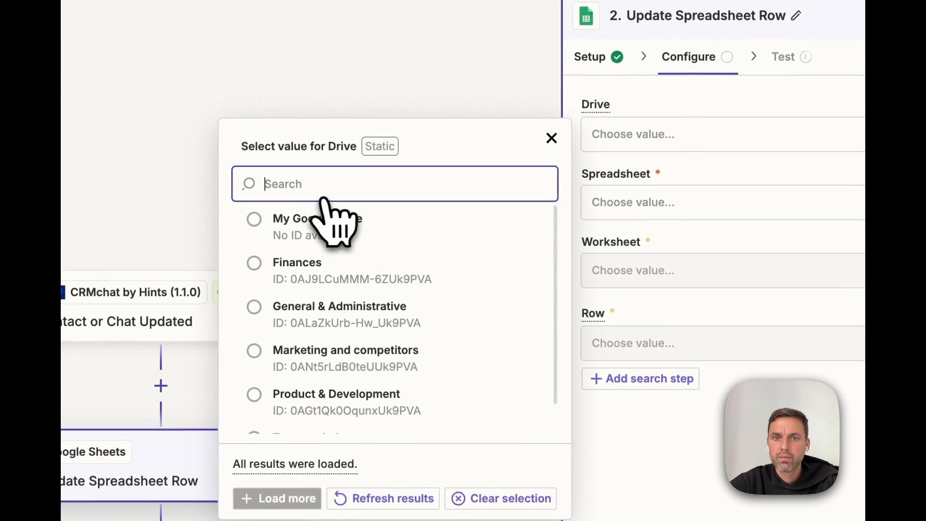
left_click(199, 347)
left_click(666, 211)
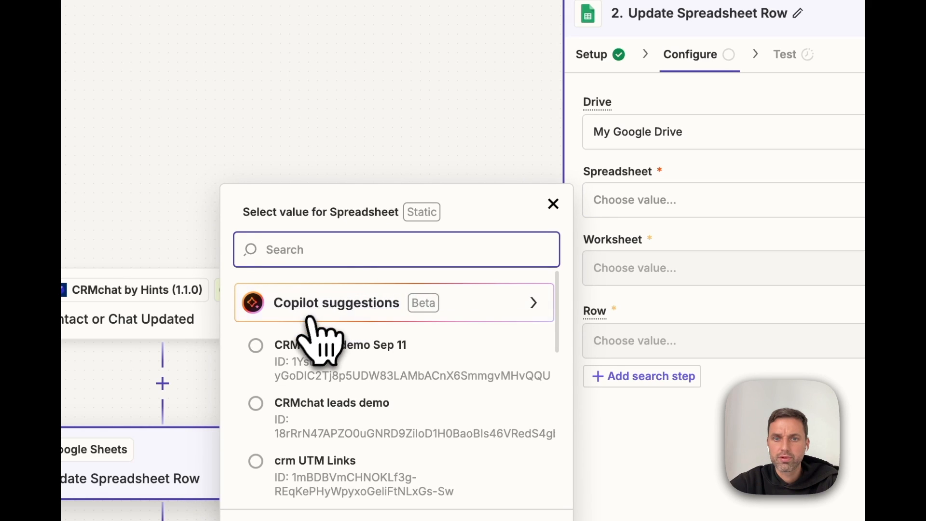
left_click(289, 361)
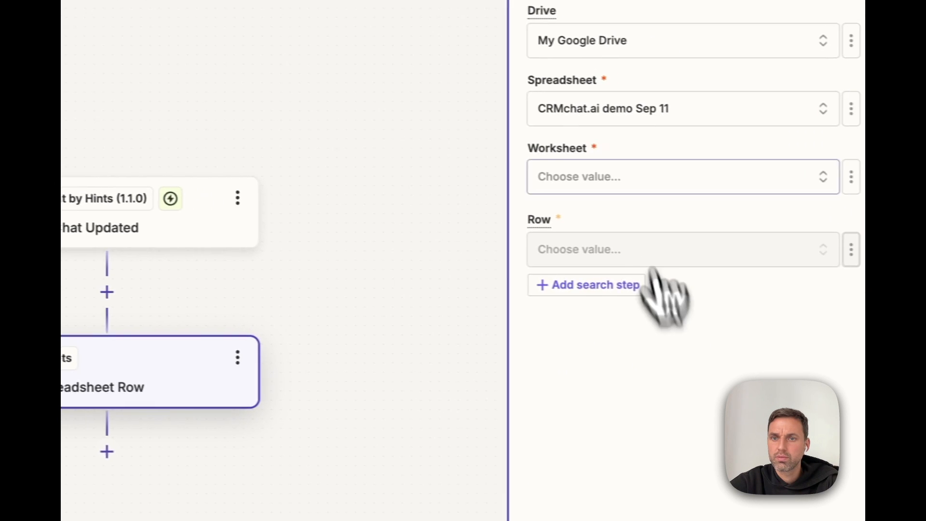
left_click(689, 270)
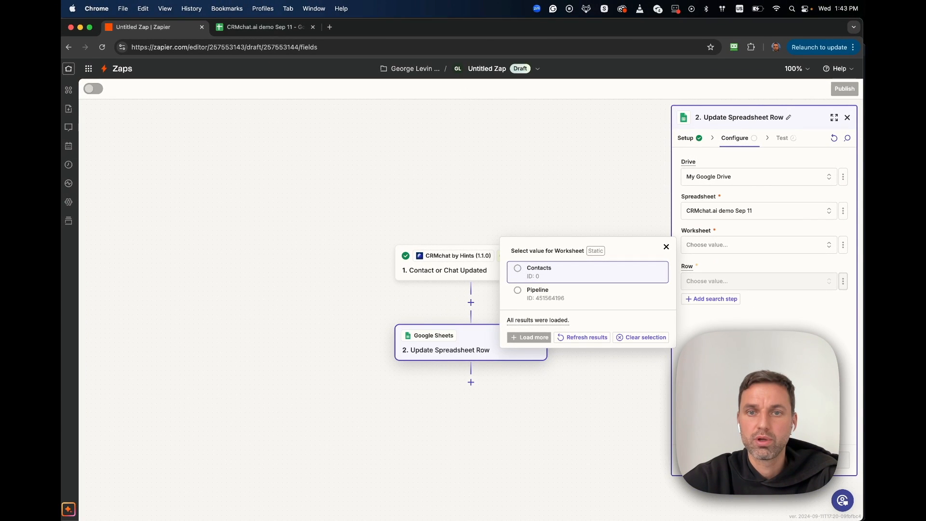
left_click(523, 278)
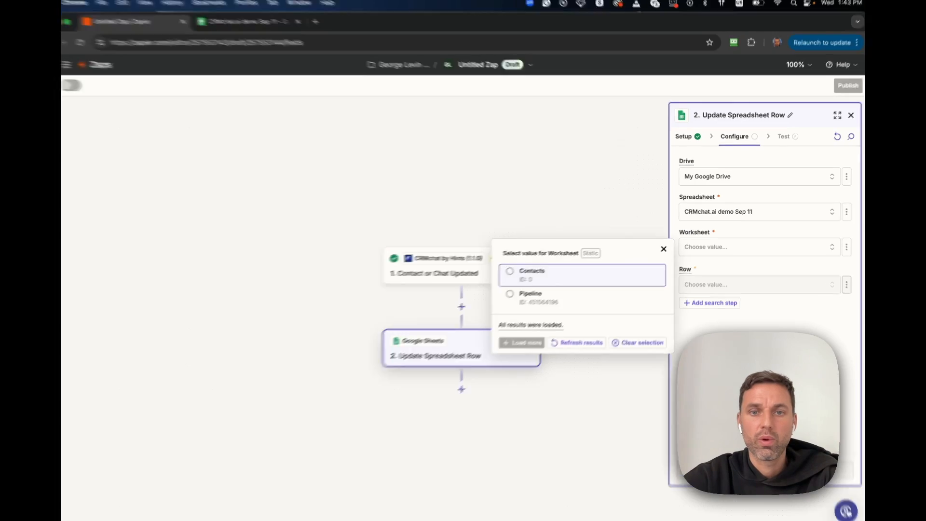
left_click(188, 22)
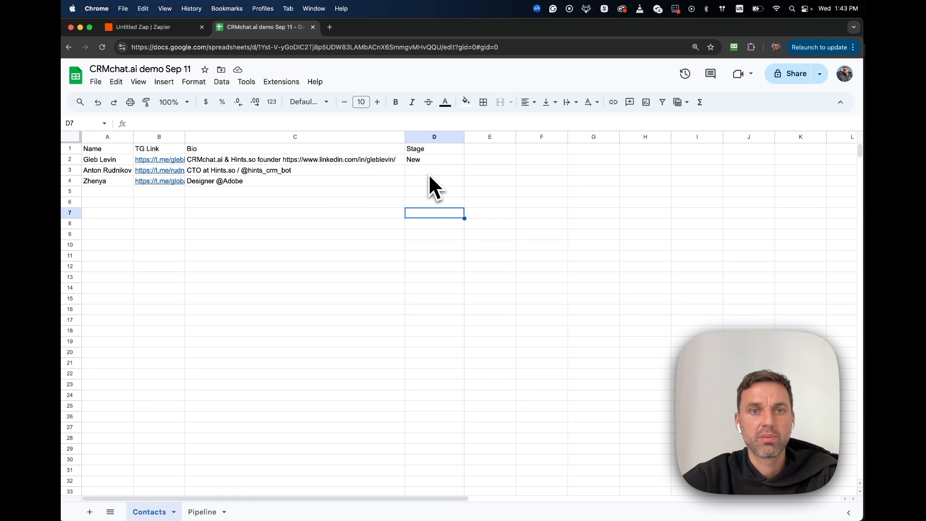
left_click(202, 515)
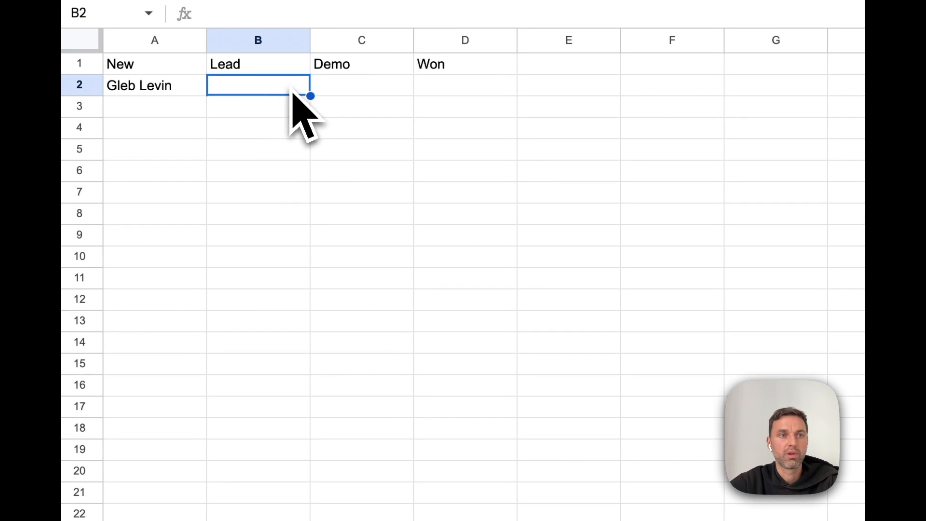
left_click(186, 95)
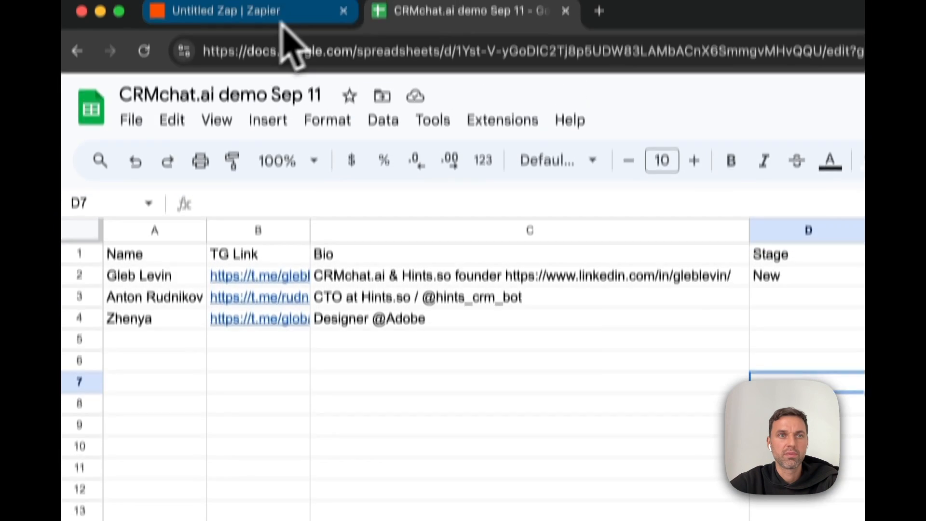
left_click(280, 18)
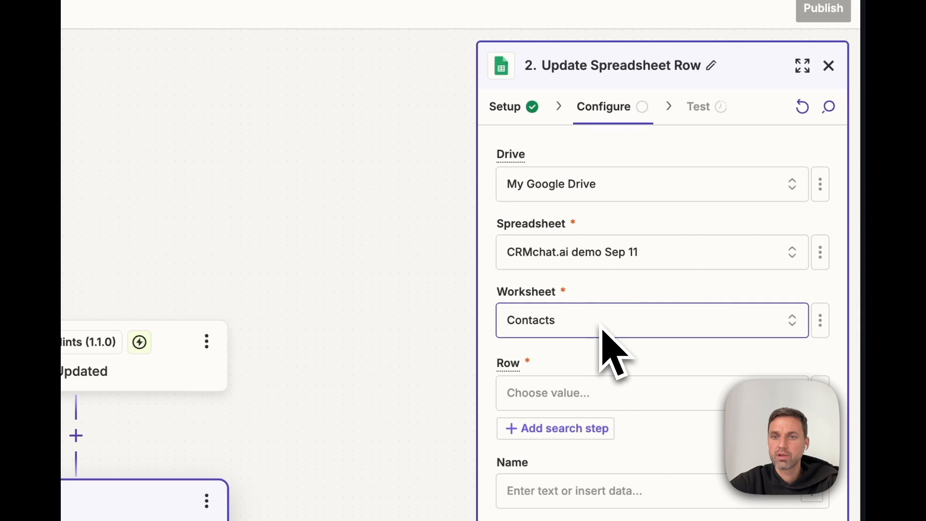
Step: Add a Lookup Spreadsheet Row search step to find the row to update
left_click(590, 396)
left_click(592, 399)
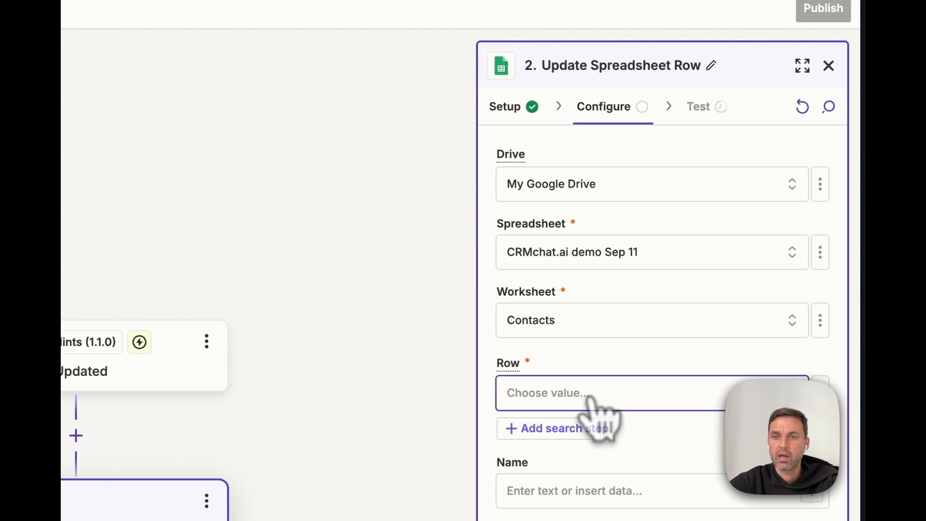
left_click(564, 434)
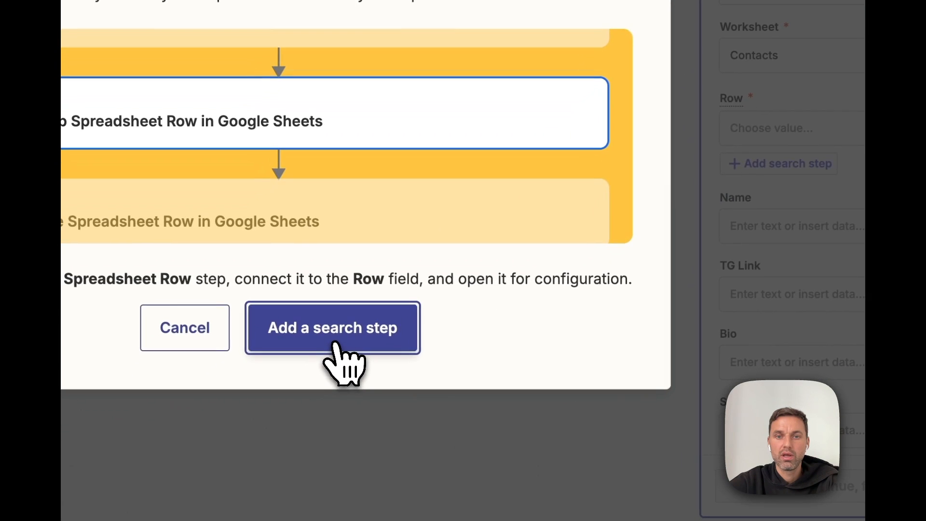
left_click(336, 345)
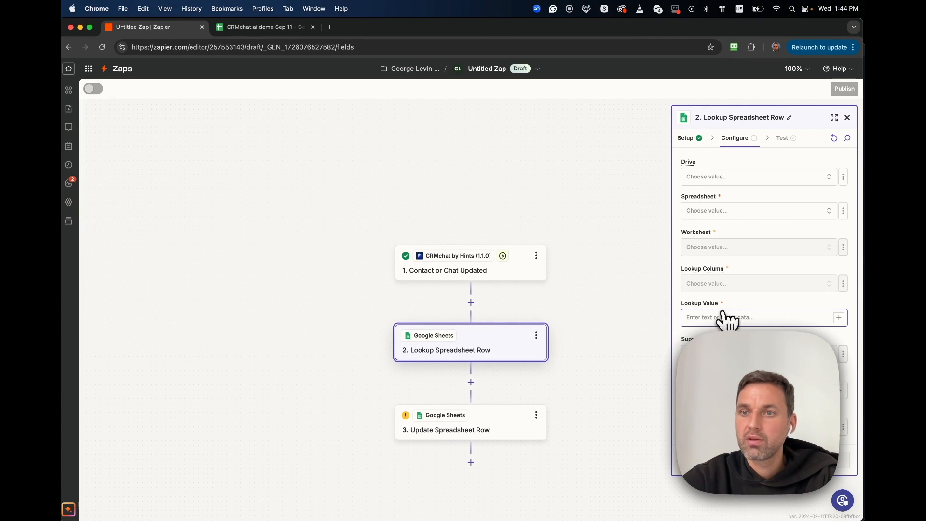
Step: Point the lookup at My Google Drive, 'CRMchat.ai demo Sep 11', Contacts, searching by TG Link
left_click(723, 177)
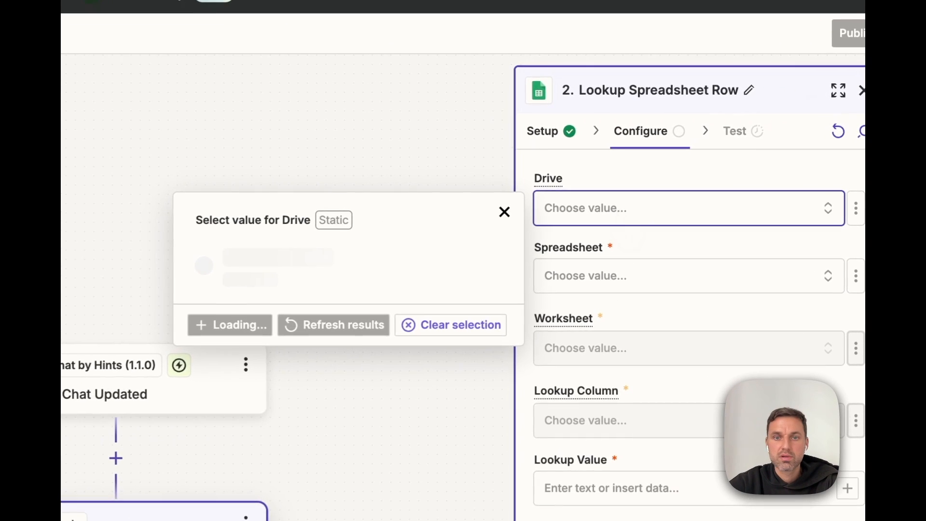
left_click(292, 298)
left_click(654, 285)
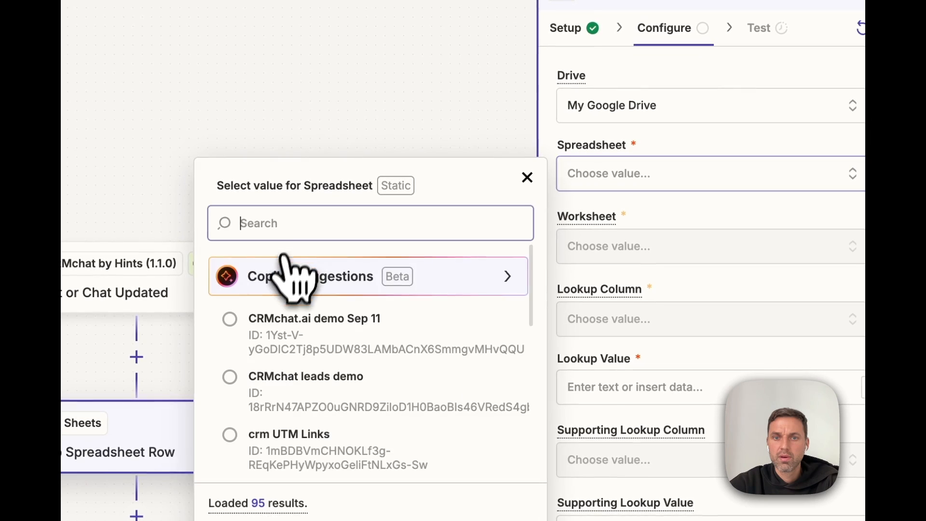
left_click(293, 332)
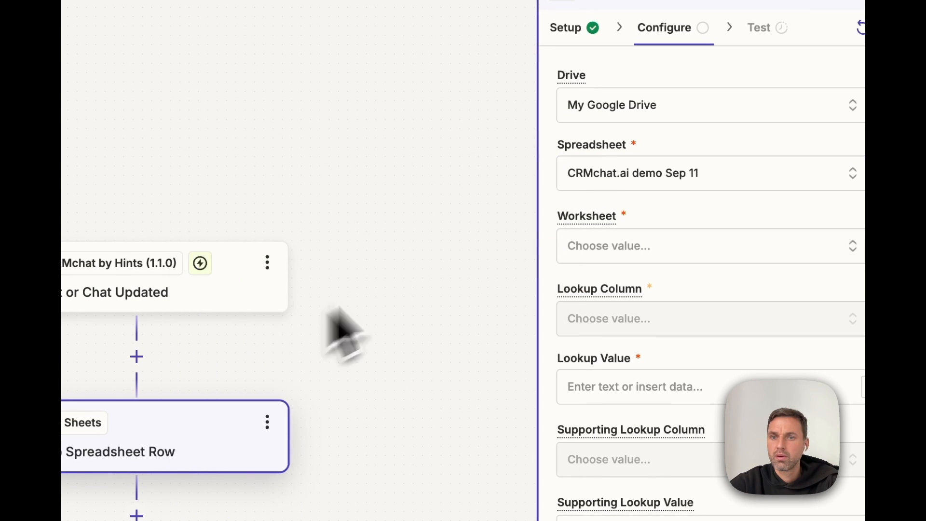
left_click(678, 250)
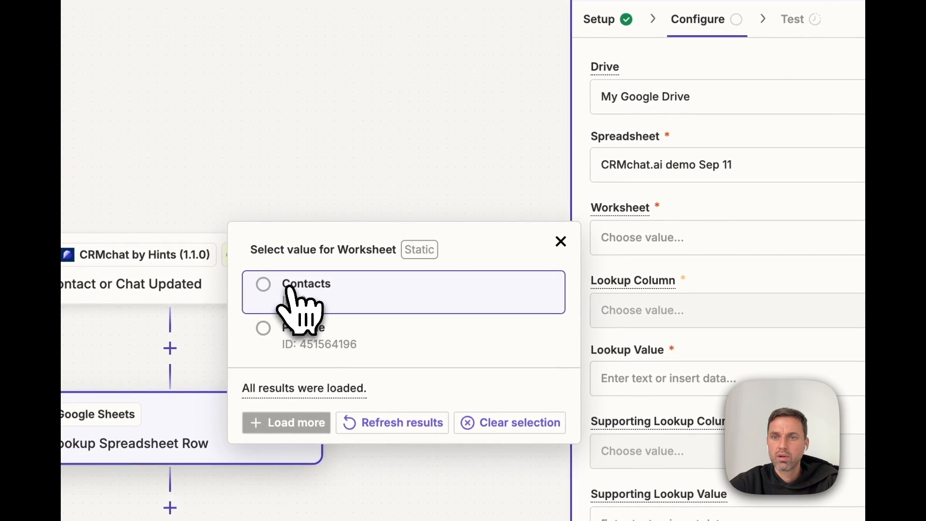
left_click(292, 292)
left_click(707, 309)
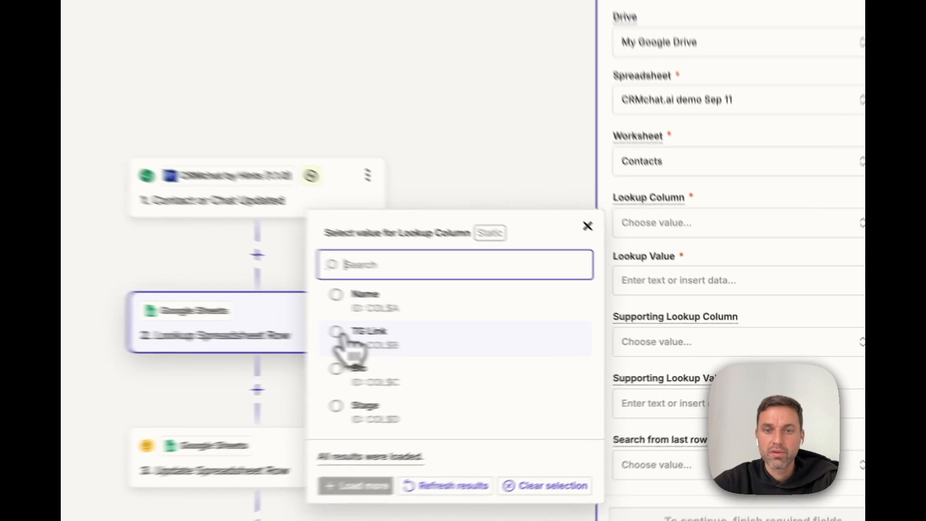
left_click(526, 350)
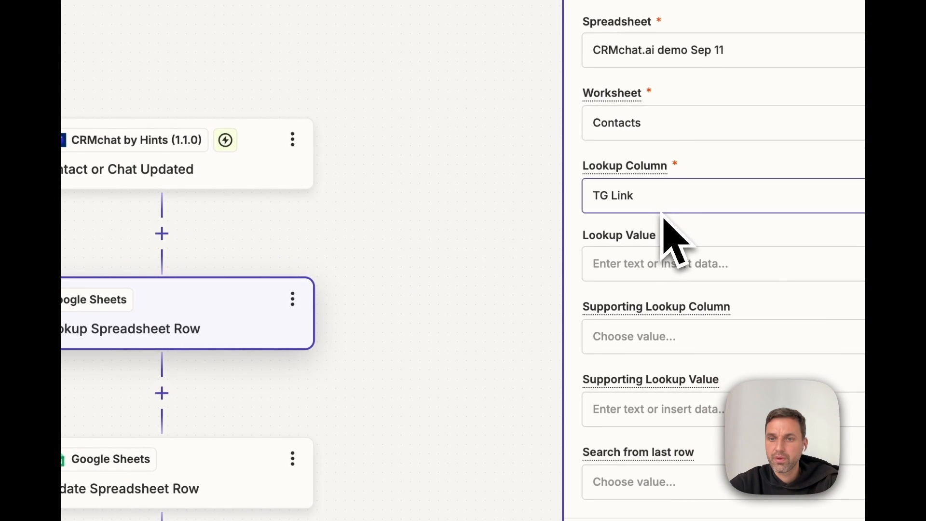
Step: Set the Lookup Value to the trigger contact's Telegram Link
left_click(663, 261)
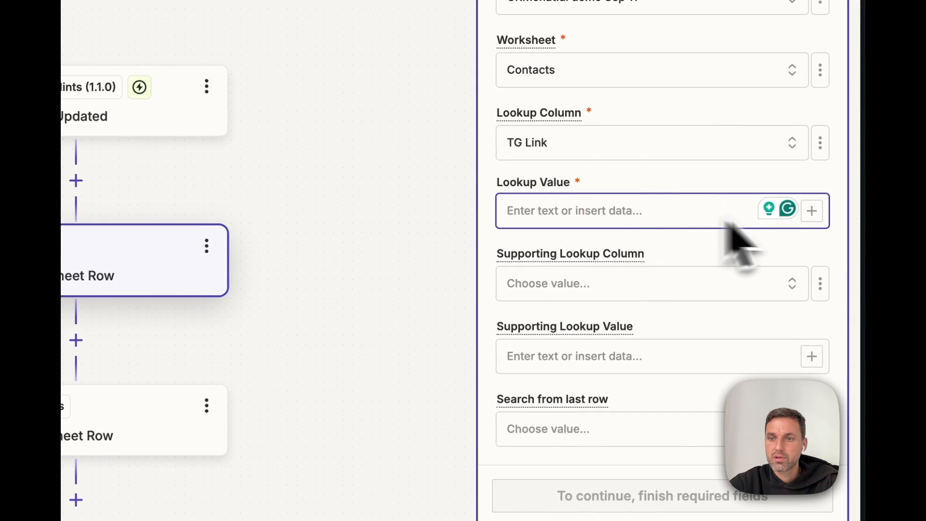
left_click(813, 212)
scroll(203, 477, "down", 3)
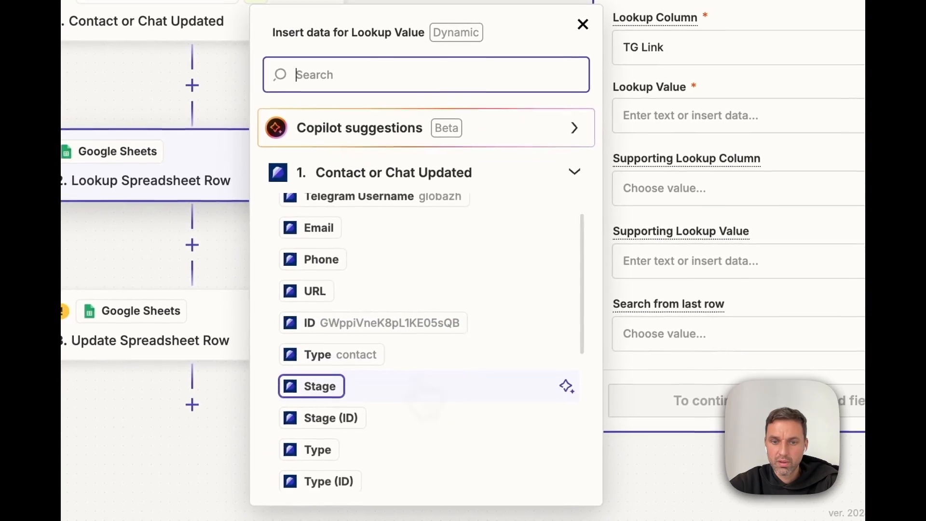
scroll(338, 434, "down", 5)
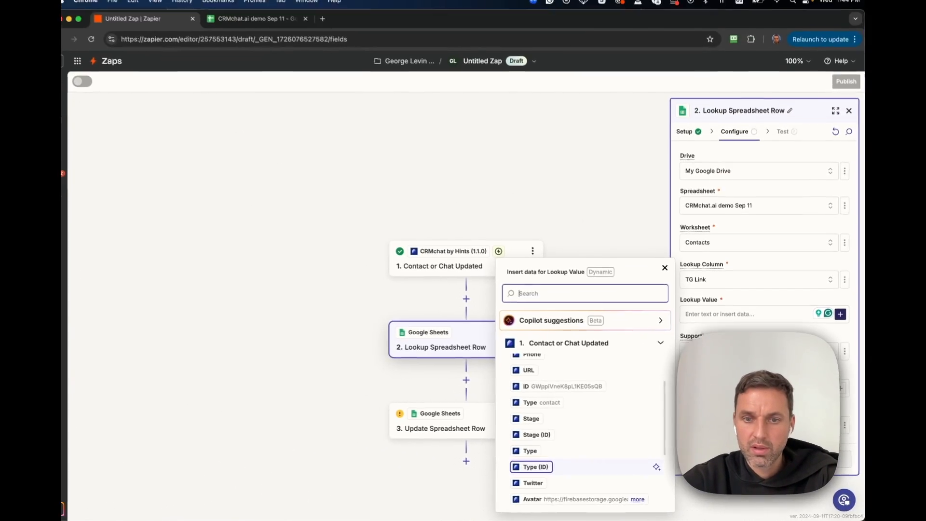
left_click(542, 472)
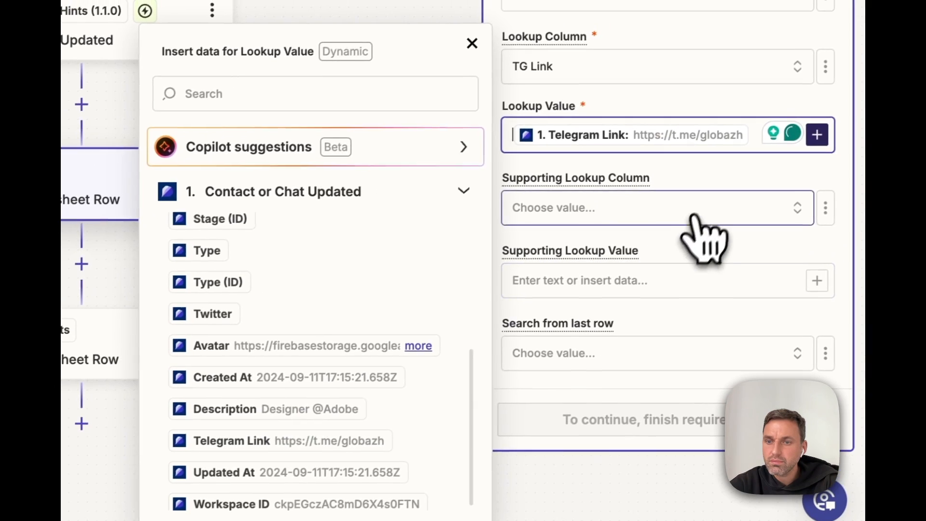
left_click(695, 217)
Step: Test the lookup step, which finds row 4, and continue to the update step
left_click(702, 425)
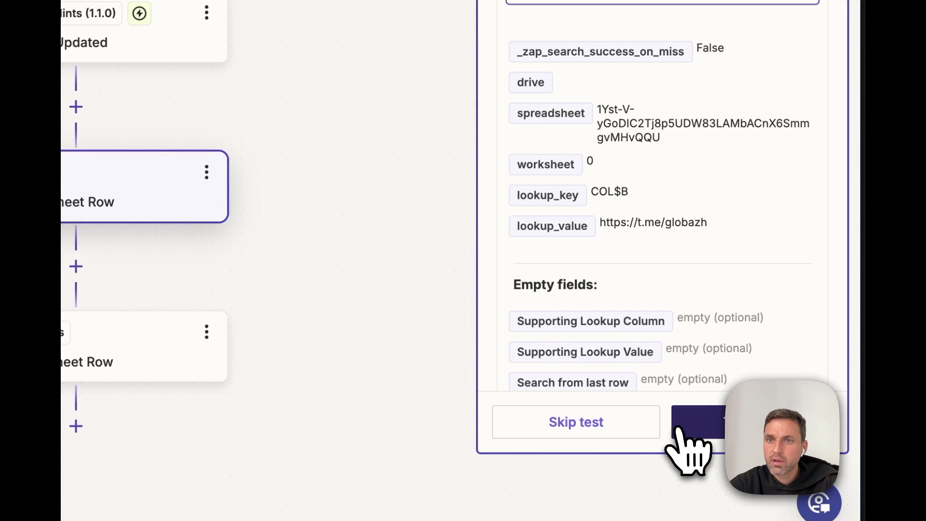
left_click(641, 115)
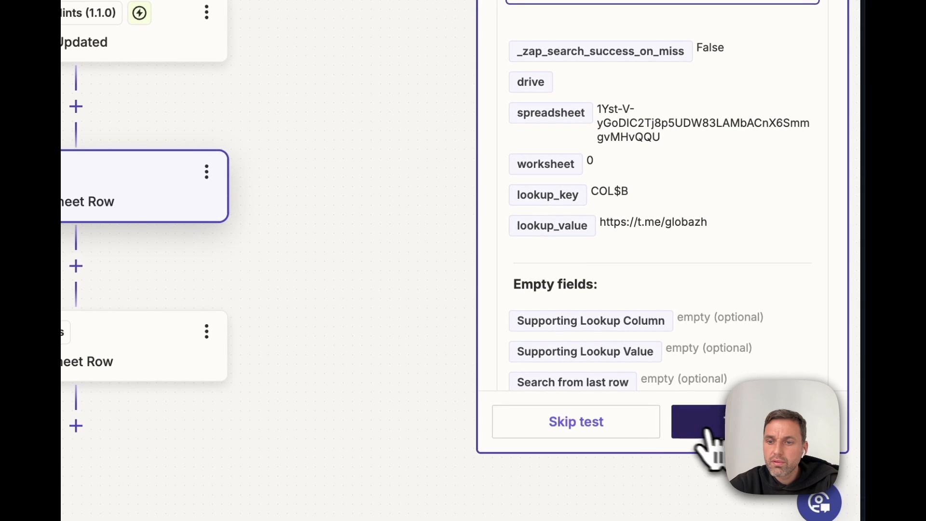
left_click(704, 424)
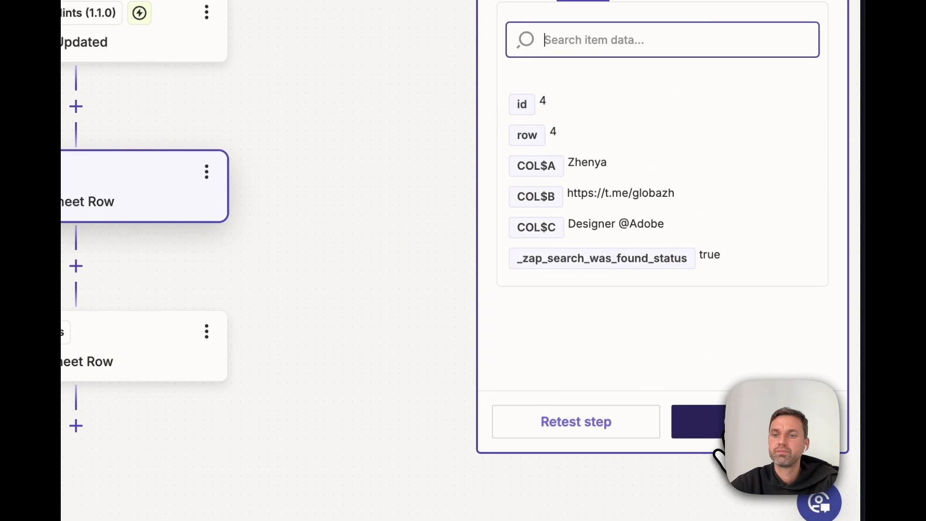
left_click(747, 424)
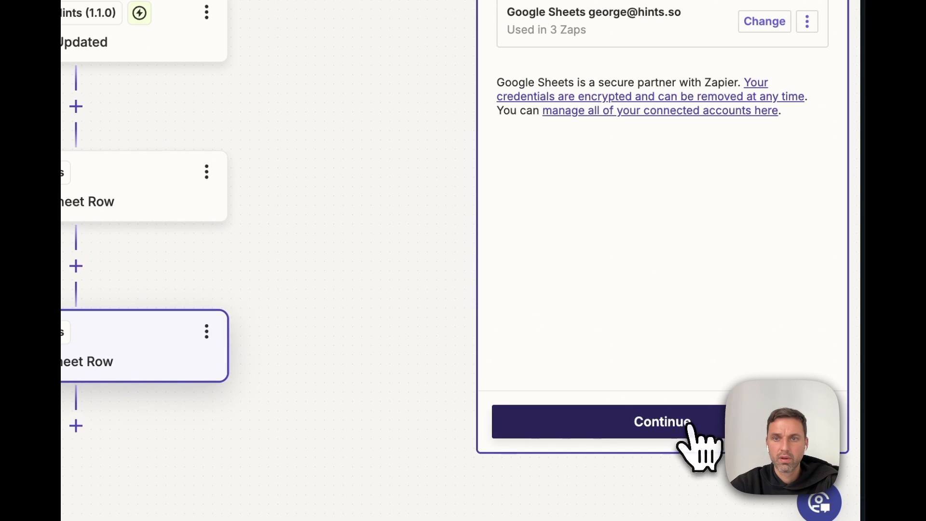
Step: Map the update step's Stage column to the trigger's Contact or Chat Updated Stage
left_click(616, 140)
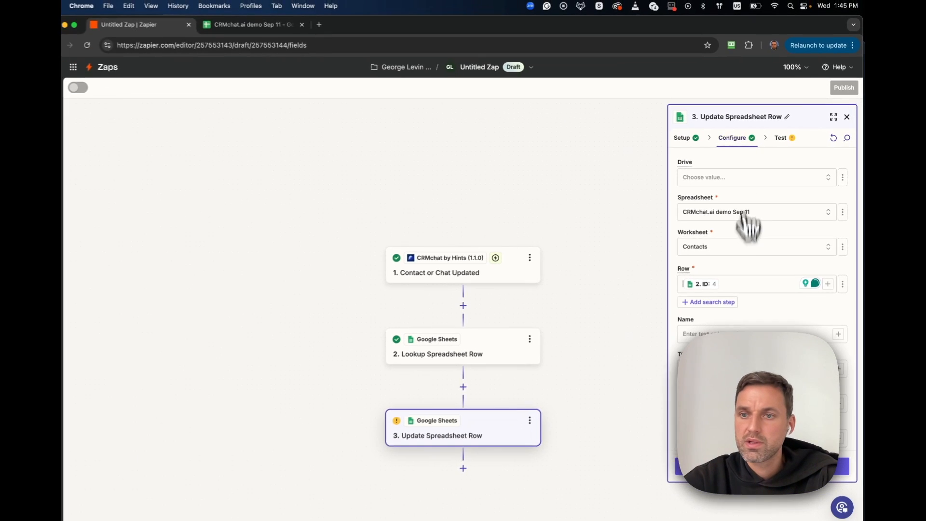
scroll(752, 279, "down", 1)
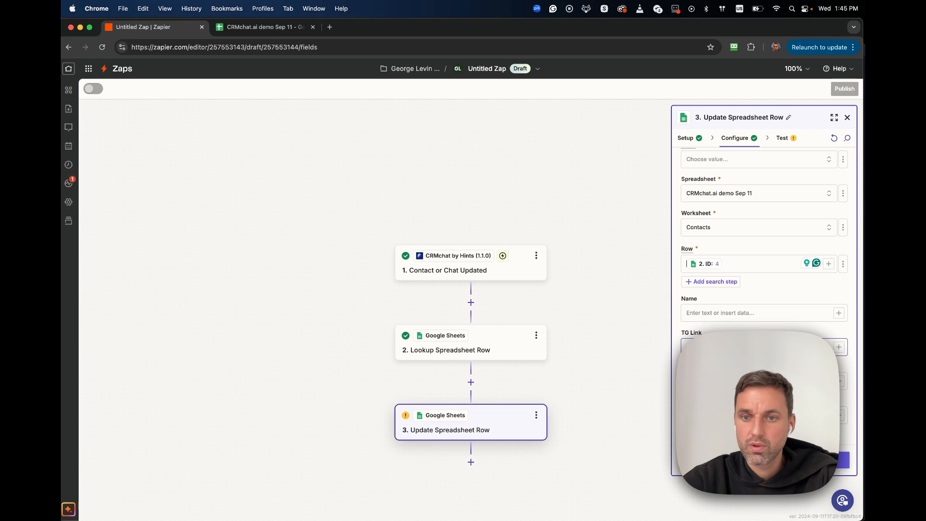
left_click(263, 27)
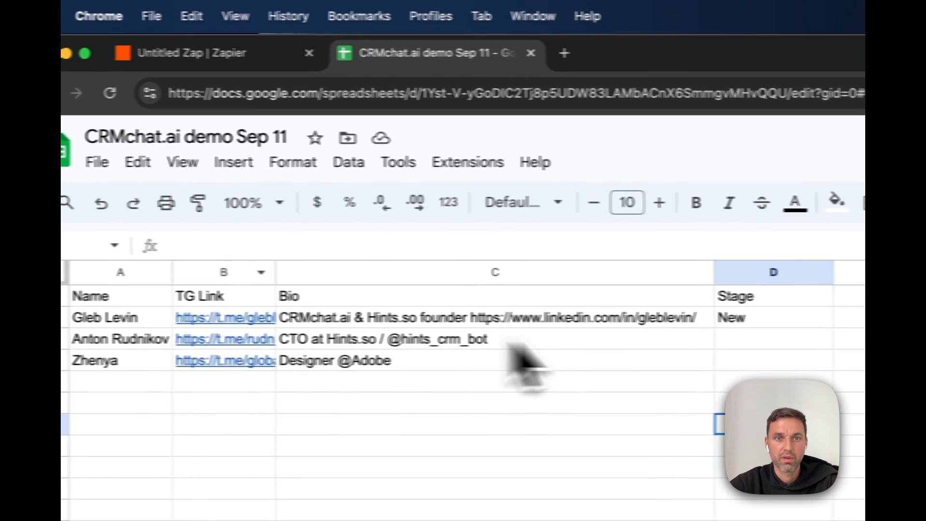
left_click(226, 53)
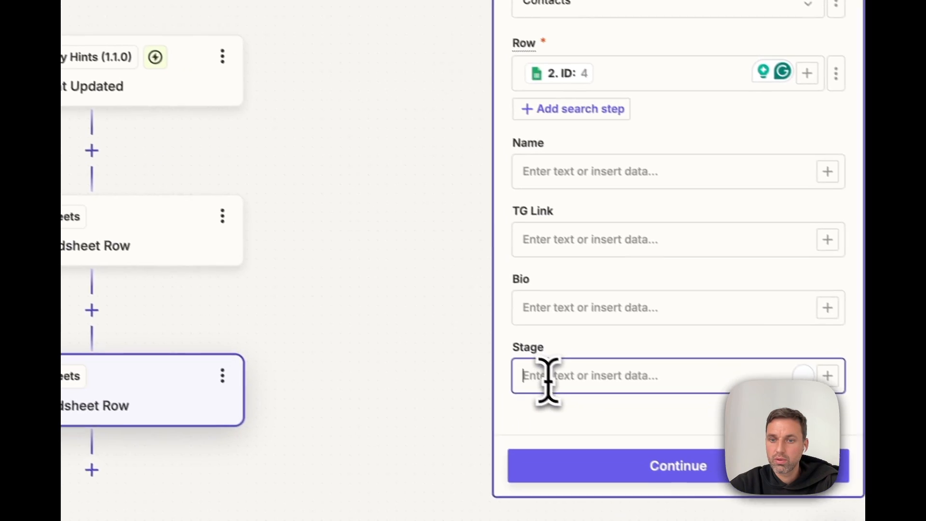
left_click(814, 366)
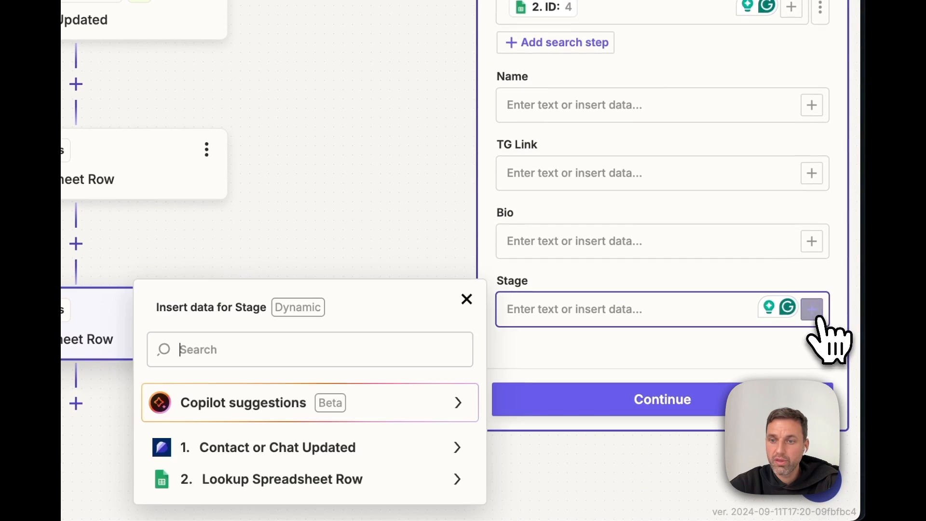
left_click(377, 448)
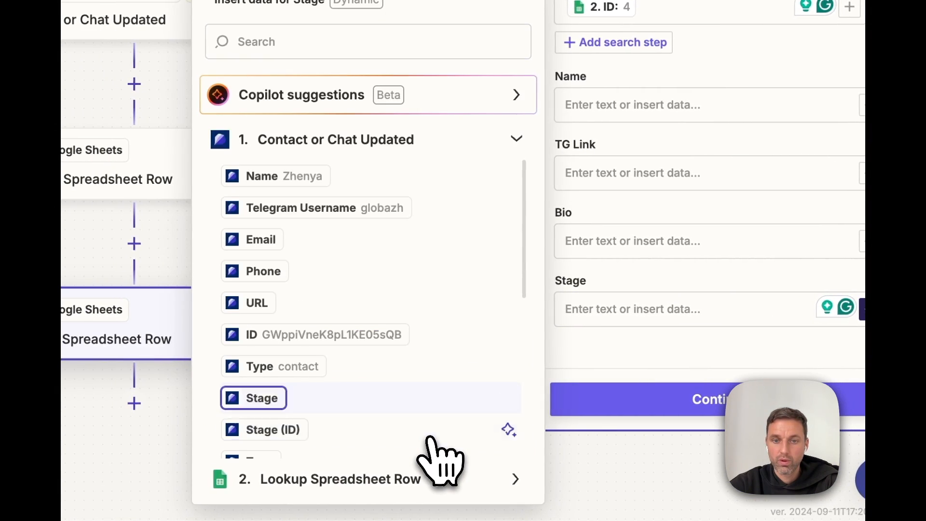
left_click(264, 395)
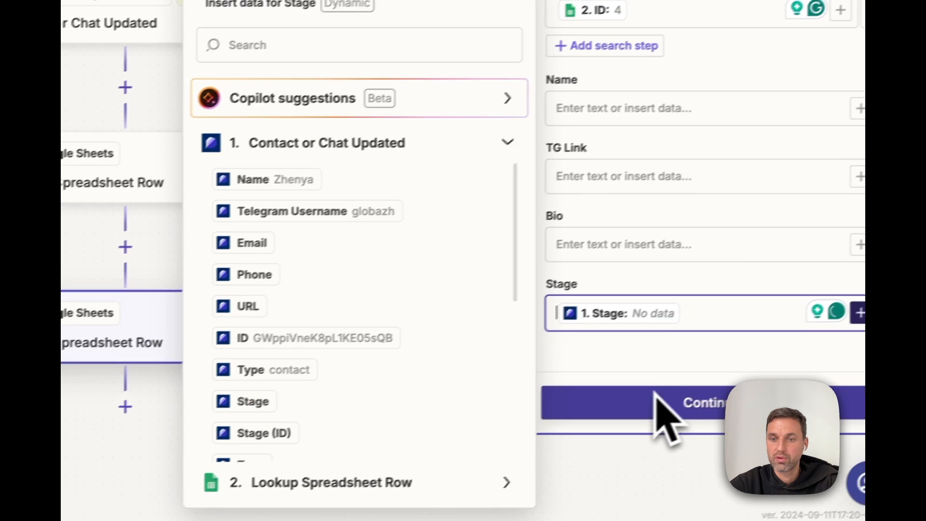
left_click(666, 393)
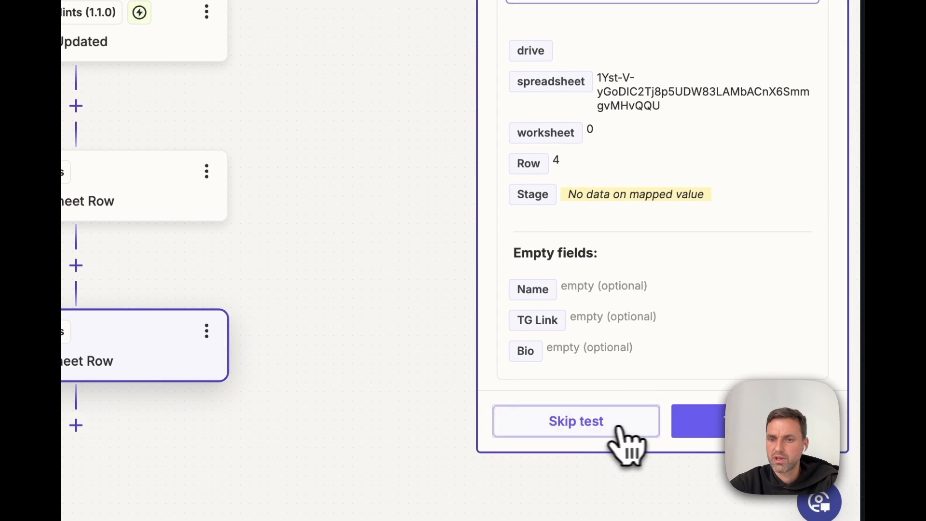
Step: Skip the update step's test, publish the Zap, and view the demo spreadsheet
left_click(621, 433)
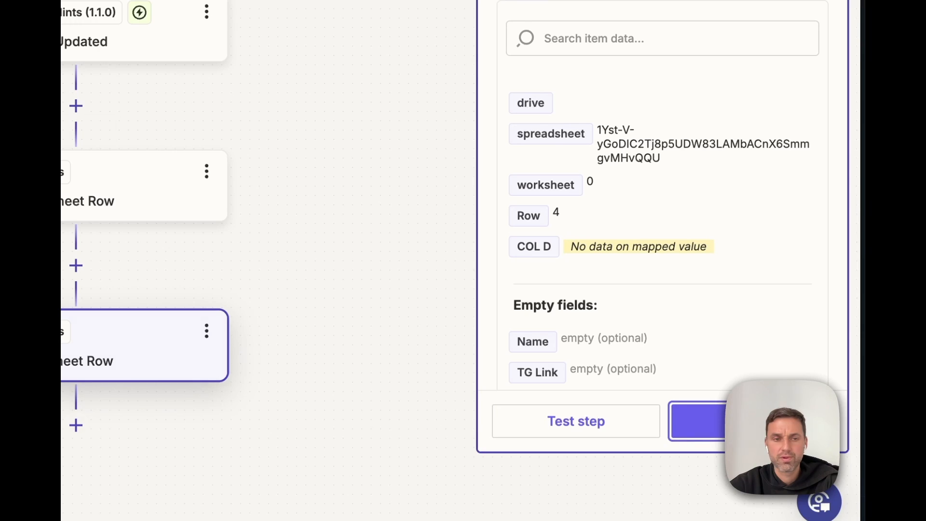
left_click(755, 421)
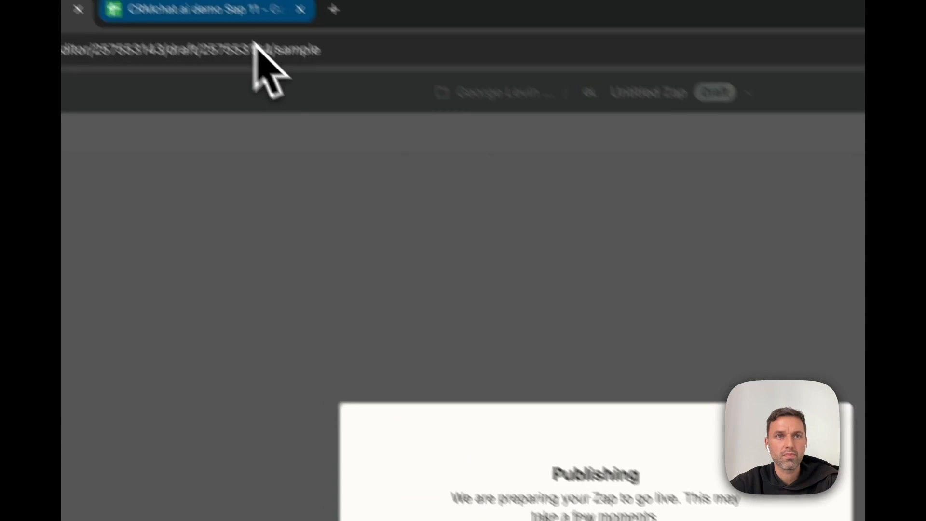
left_click(287, 59)
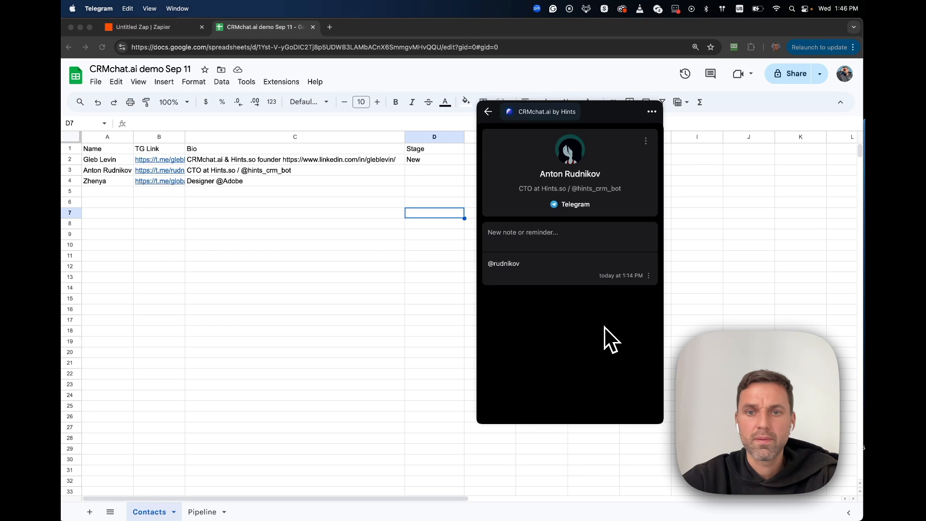
Step: Edit the CTO contact's CRMchat lead, choose stage Lead, and update the lead
left_click(646, 141)
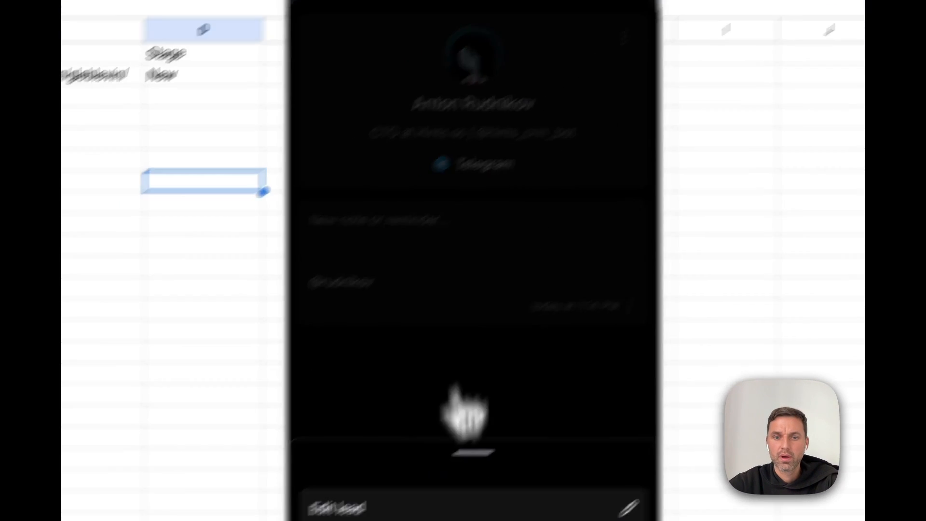
left_click(464, 506)
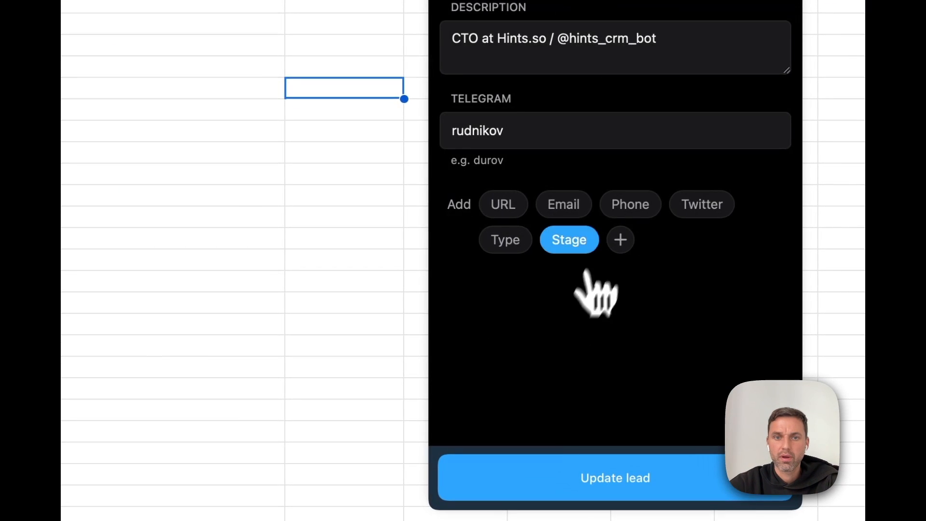
left_click(595, 250)
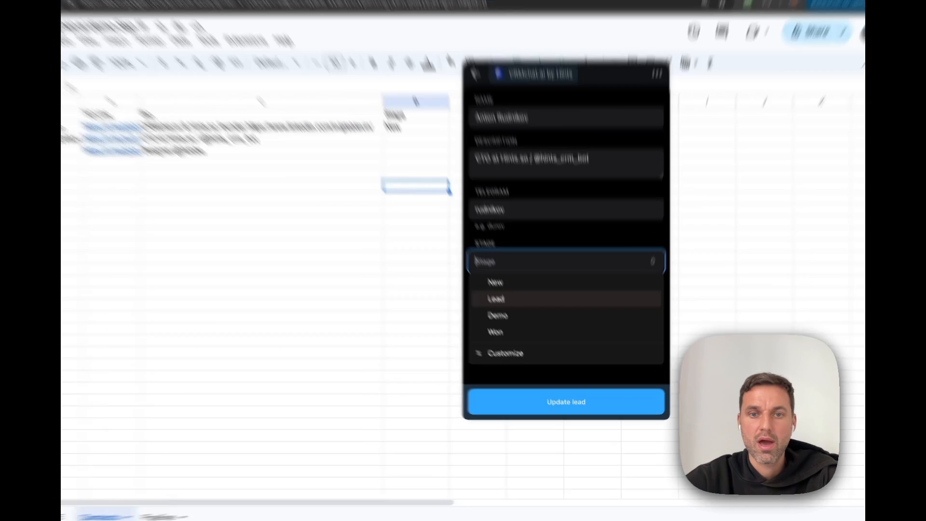
left_click(521, 320)
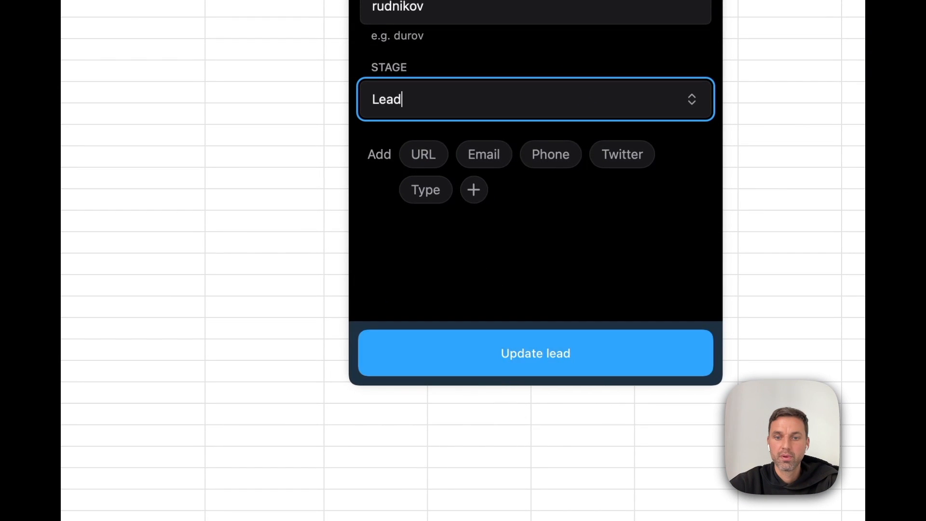
key("Return")
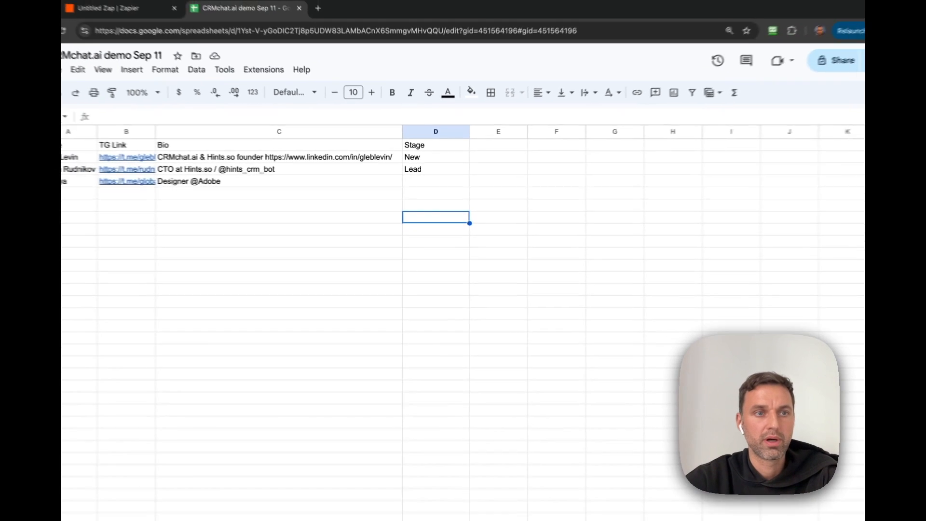
Step: Change the Pipeline A2 formula to =FILTER(Contacts!$A:$A,Contacts!$D:$D=A1)
left_click(202, 512)
left_click(169, 193)
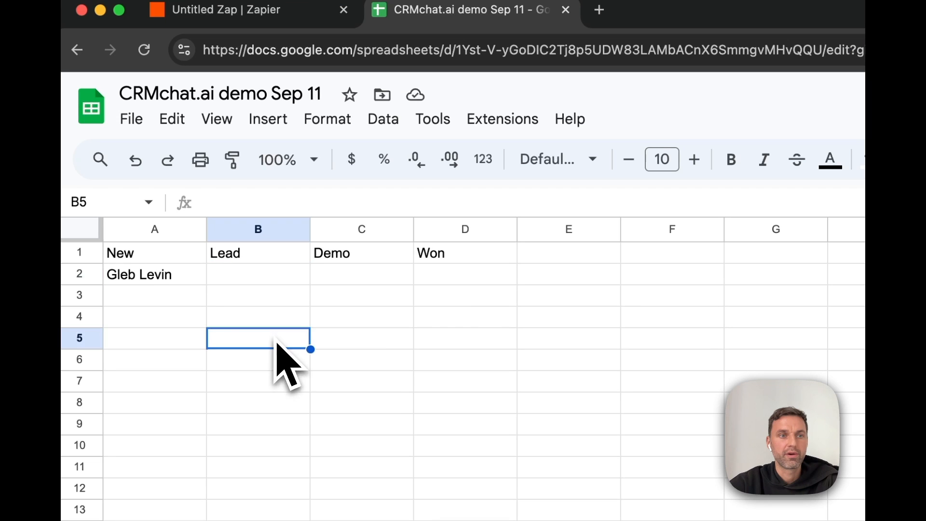
left_click(186, 282)
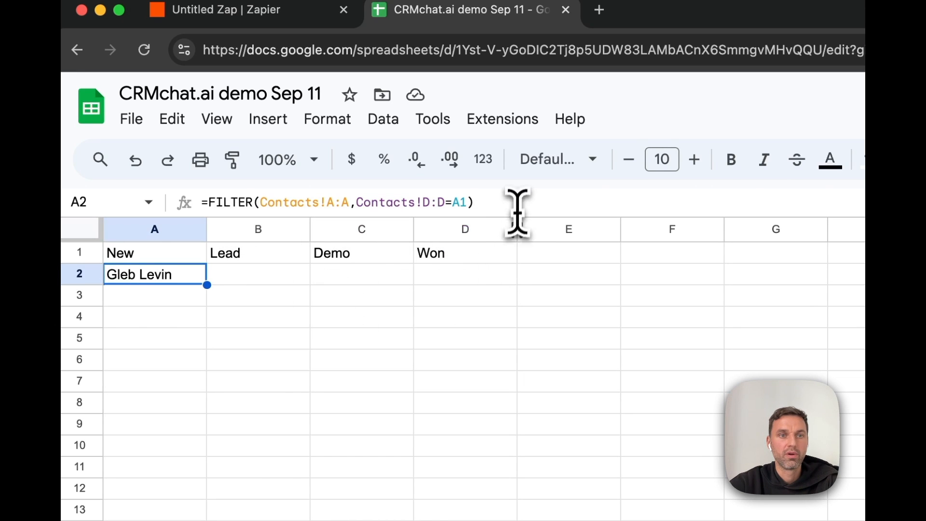
left_click_drag(517, 211, 126, 207)
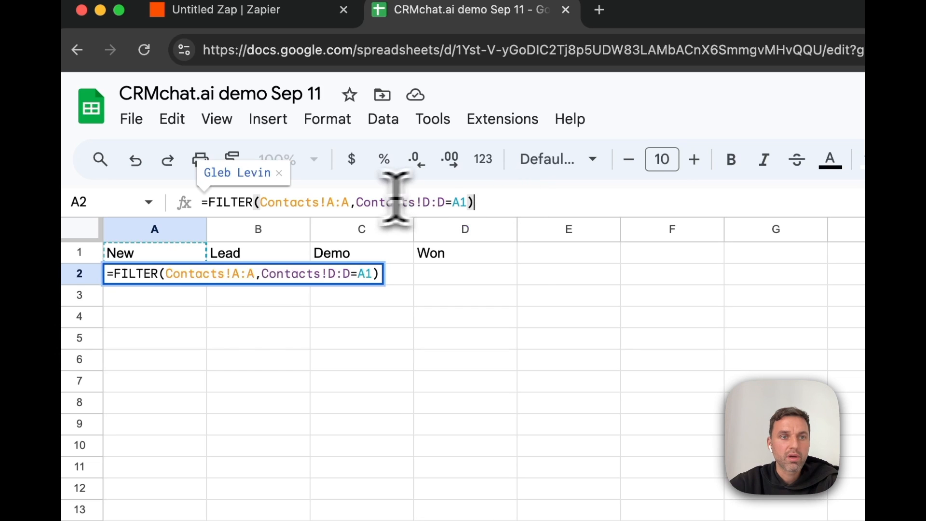
left_click(327, 205)
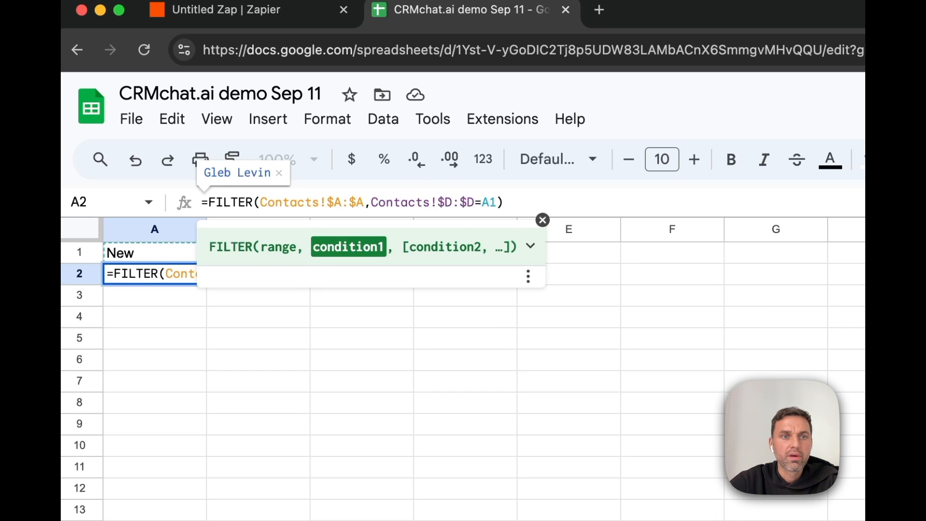
key("Return")
Step: Fill the A2 formula across B2:D2 under the other stage headings
left_click(159, 274)
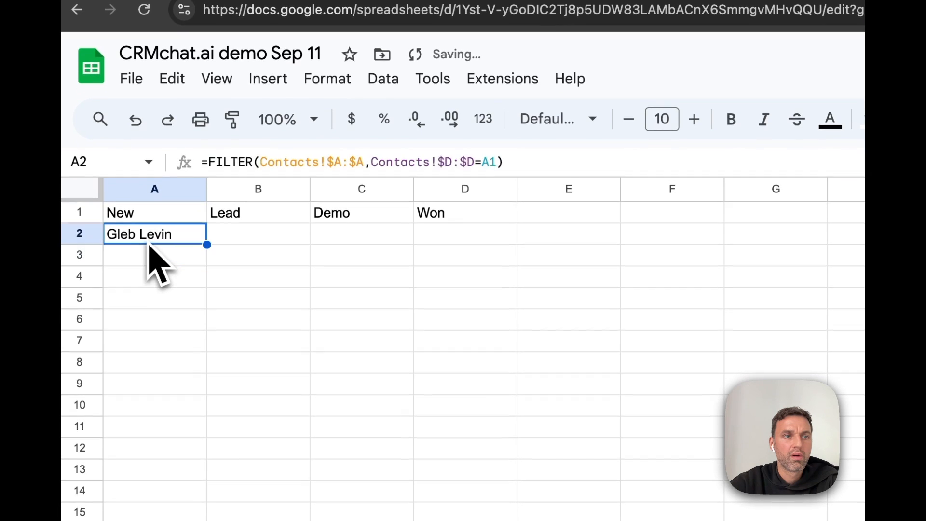
left_click_drag(444, 244, 461, 252)
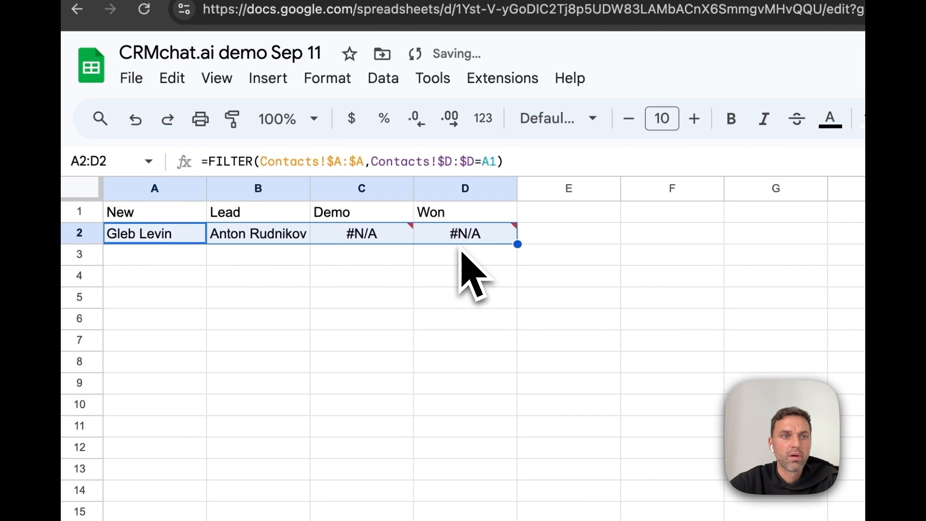
left_click(408, 262)
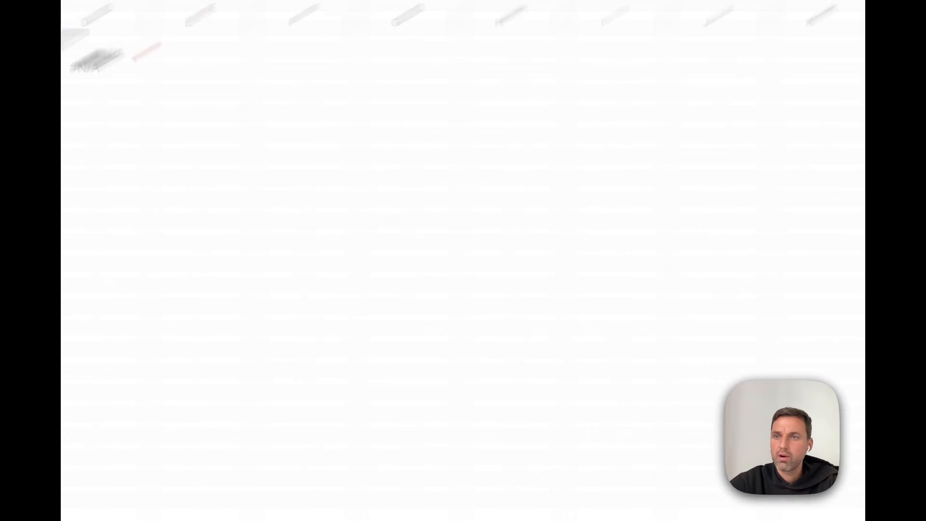
Step: Change the CTO lead's stage from Lead to Demo and save it
left_click(851, 127)
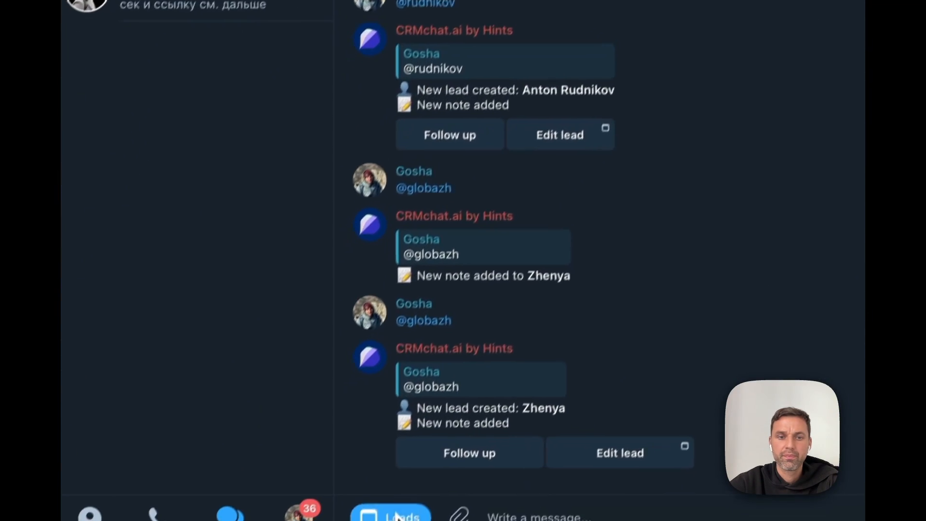
left_click(395, 516)
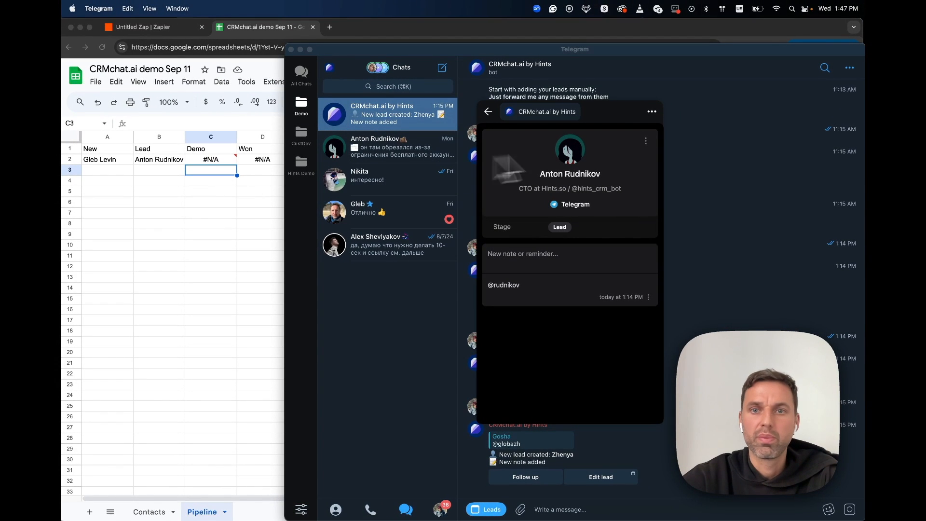
left_click(645, 142)
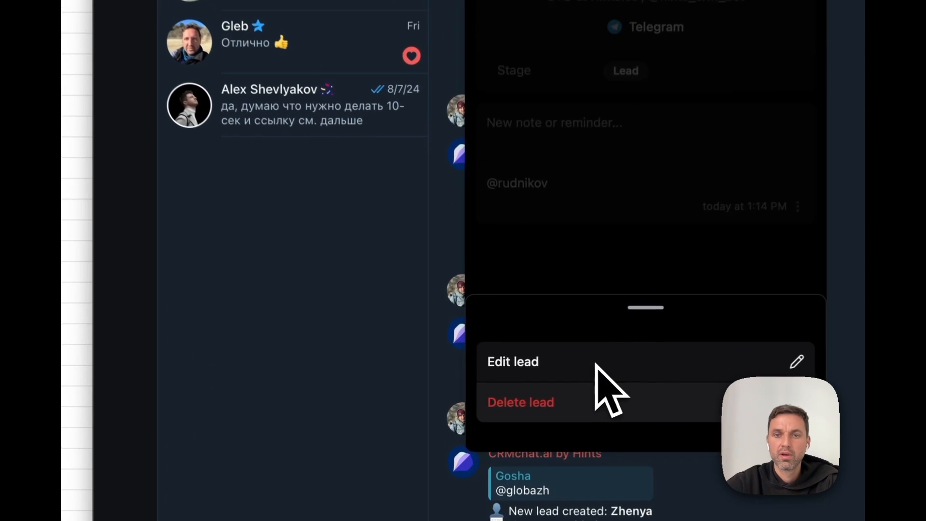
left_click(544, 380)
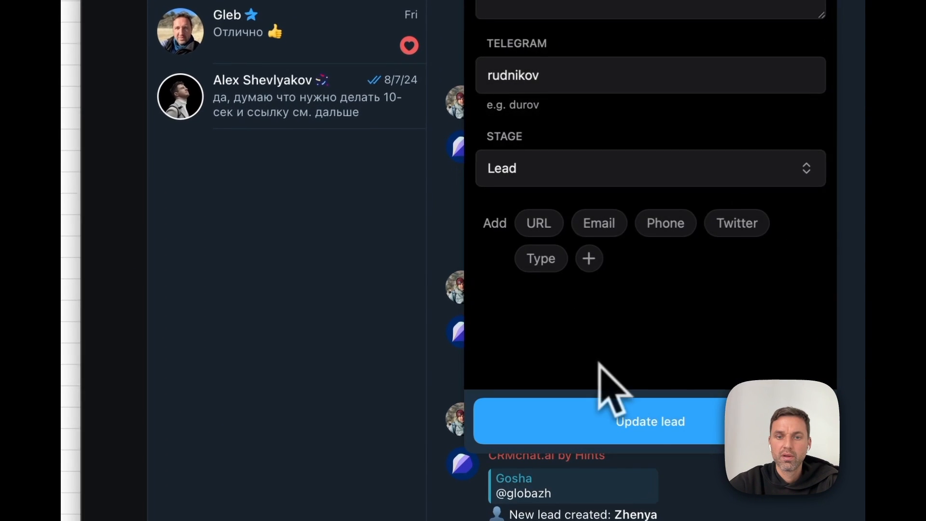
left_click(641, 158)
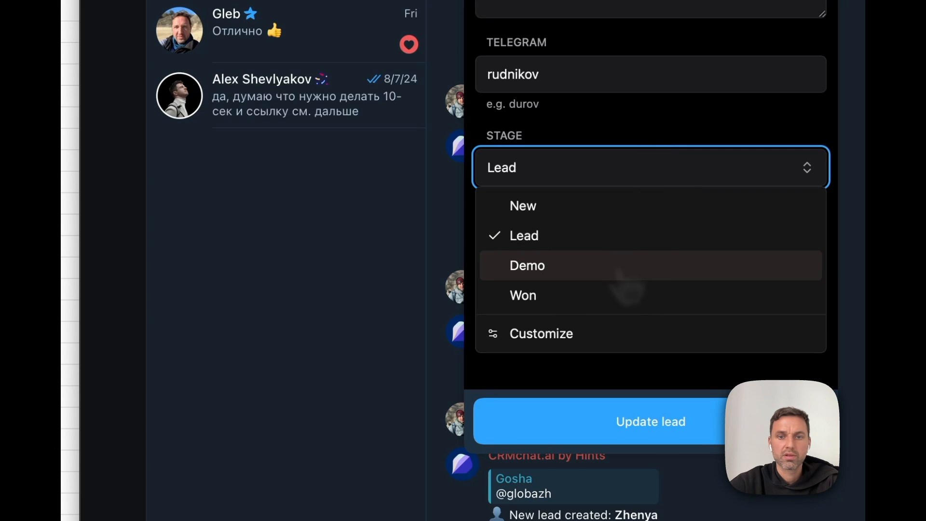
left_click(633, 266)
left_click(665, 424)
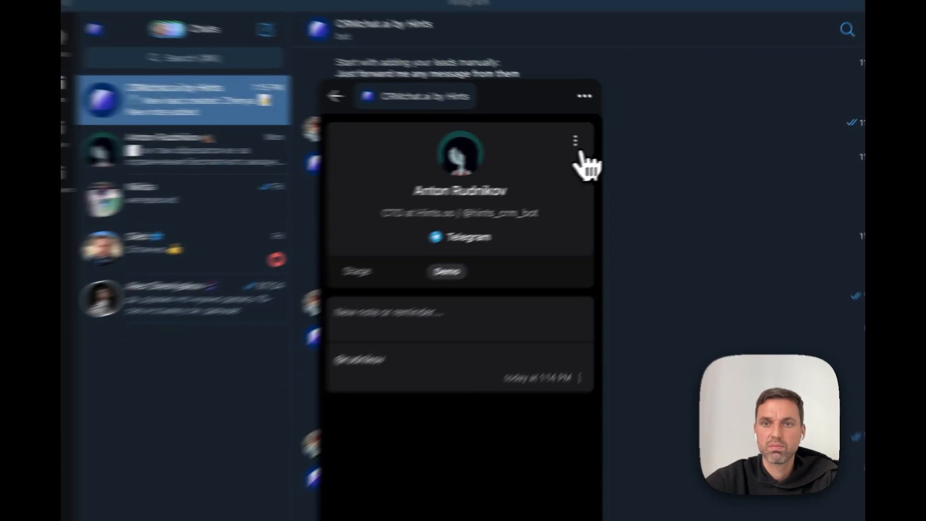
Step: Move the CTO lead on to Won and check the Pipeline sheet lists him
left_click(577, 144)
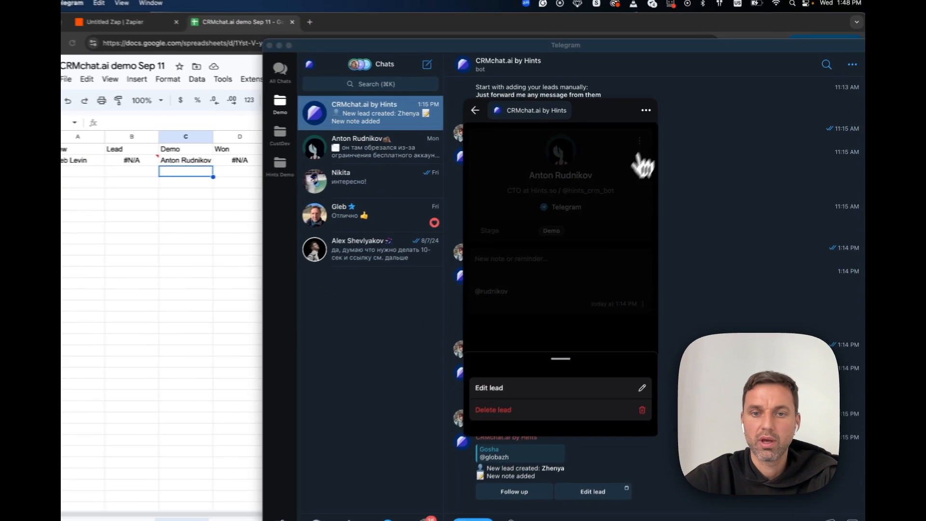
left_click(541, 380)
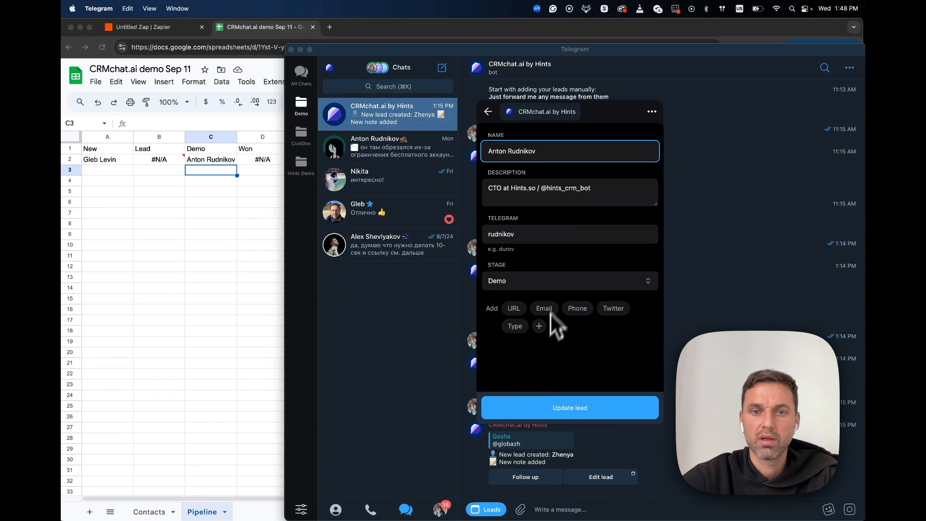
left_click(563, 285)
left_click(538, 348)
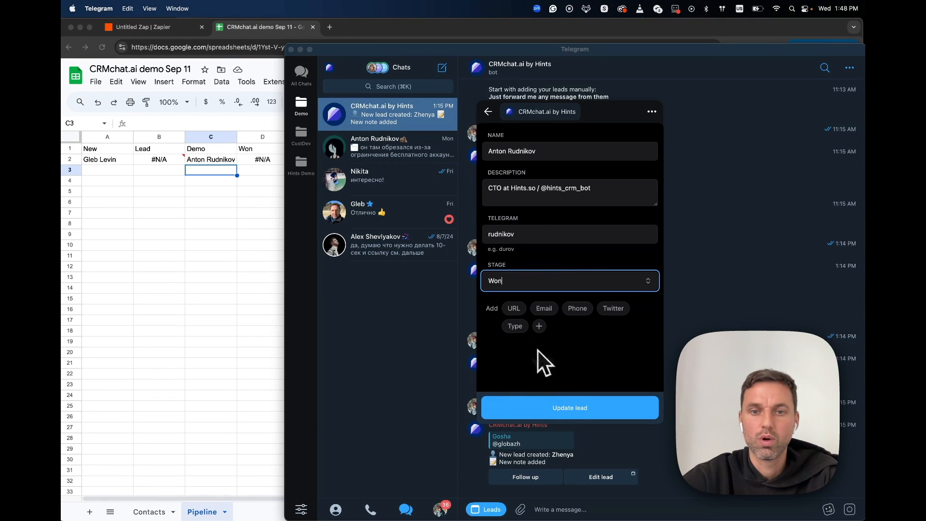
left_click(579, 409)
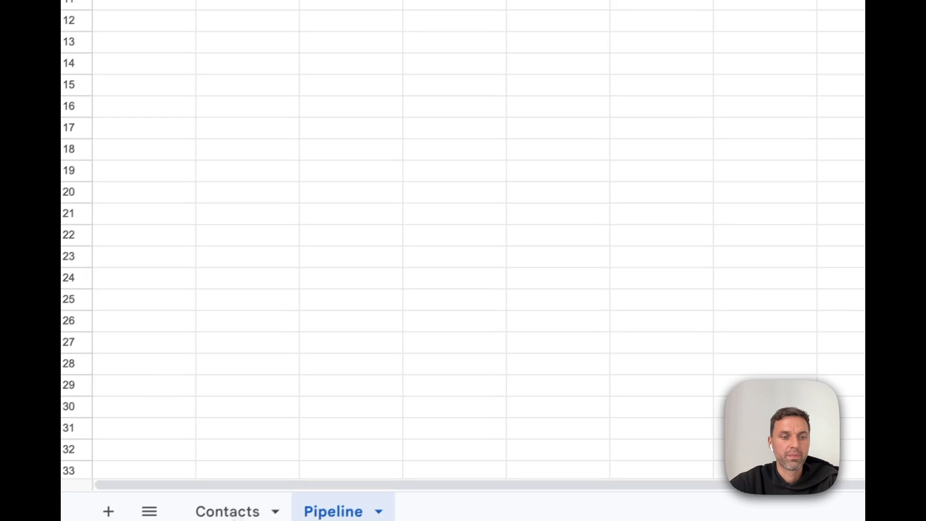
left_click(232, 511)
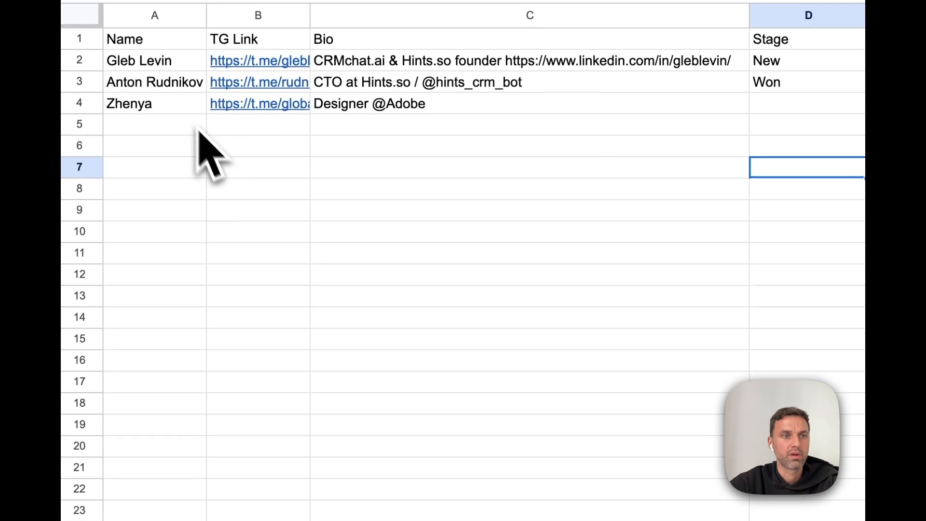
left_click(346, 507)
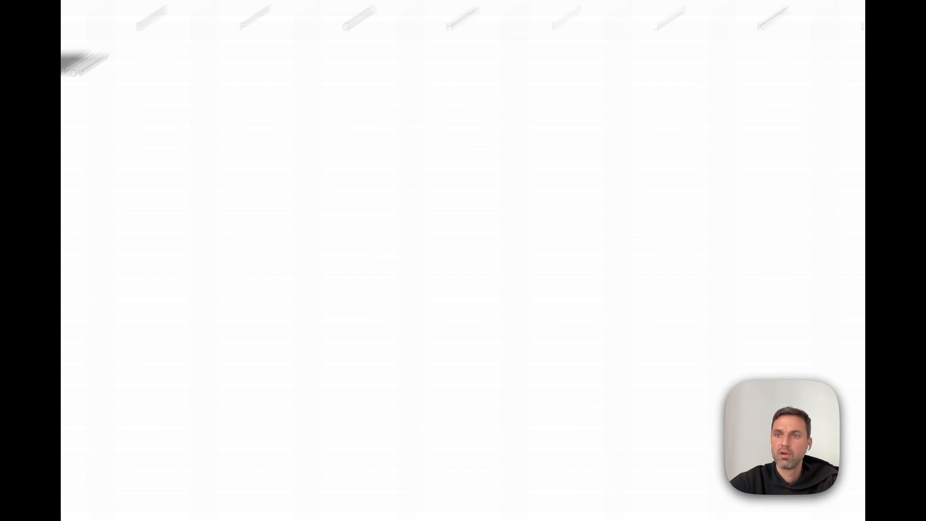
Step: Set the Hints.so founder's lead stage to Lead and save it
left_click(846, 133)
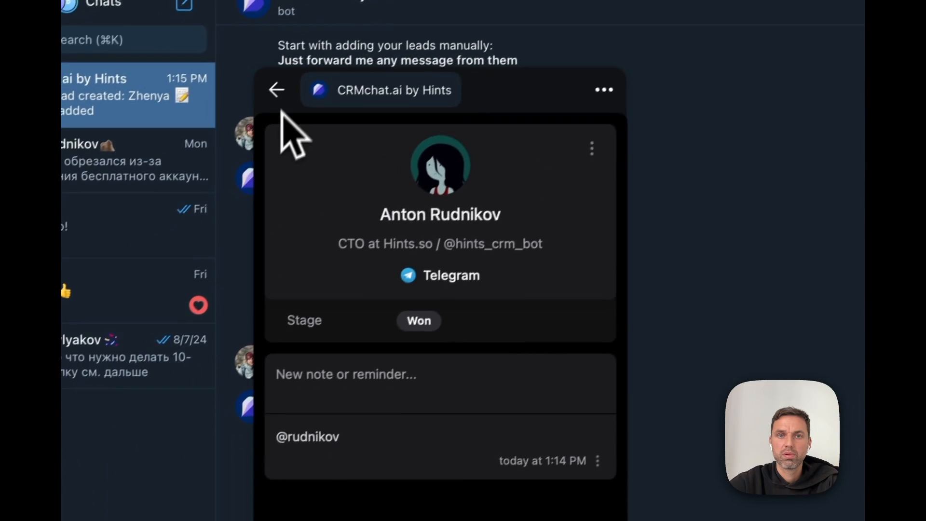
left_click(277, 90)
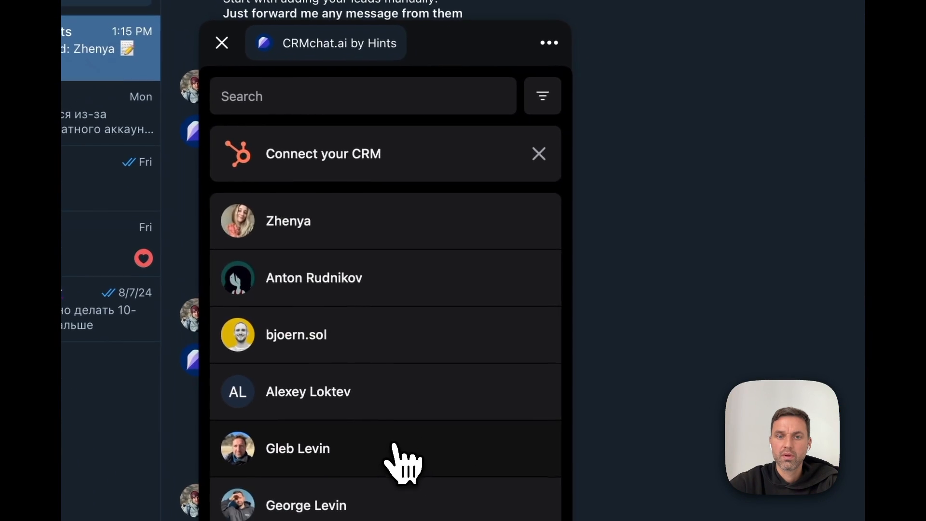
left_click(394, 446)
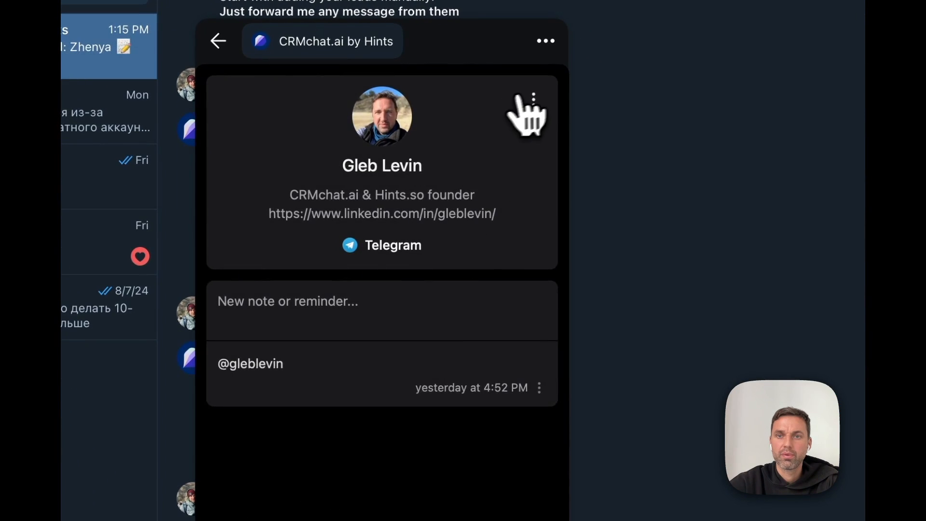
left_click(533, 98)
left_click(432, 415)
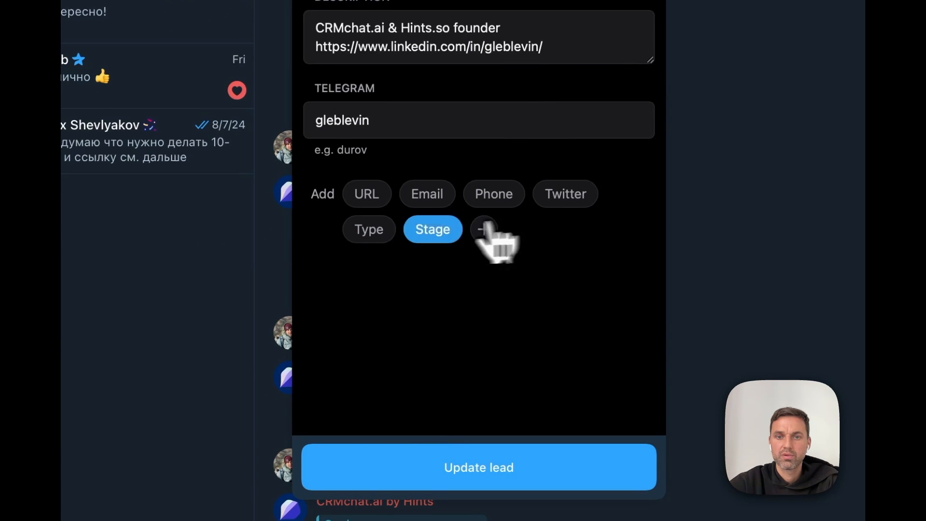
left_click(434, 227)
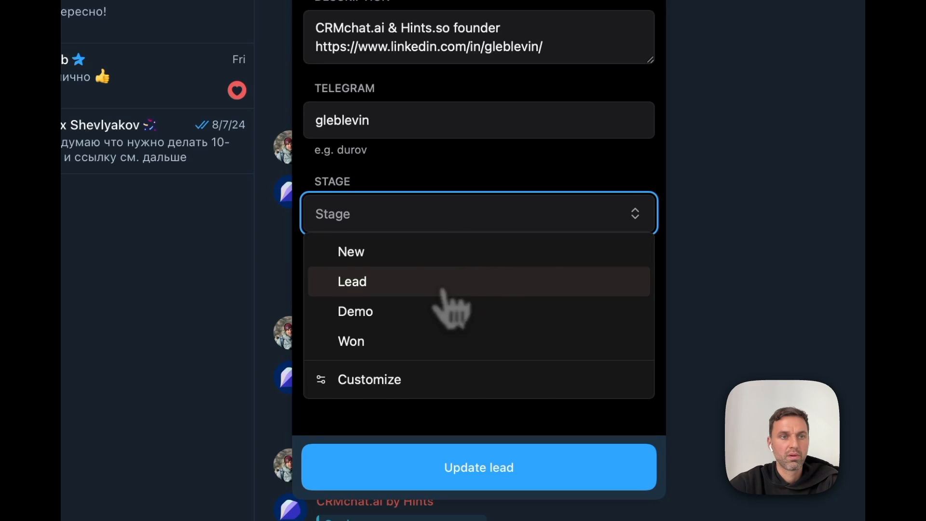
left_click(442, 289)
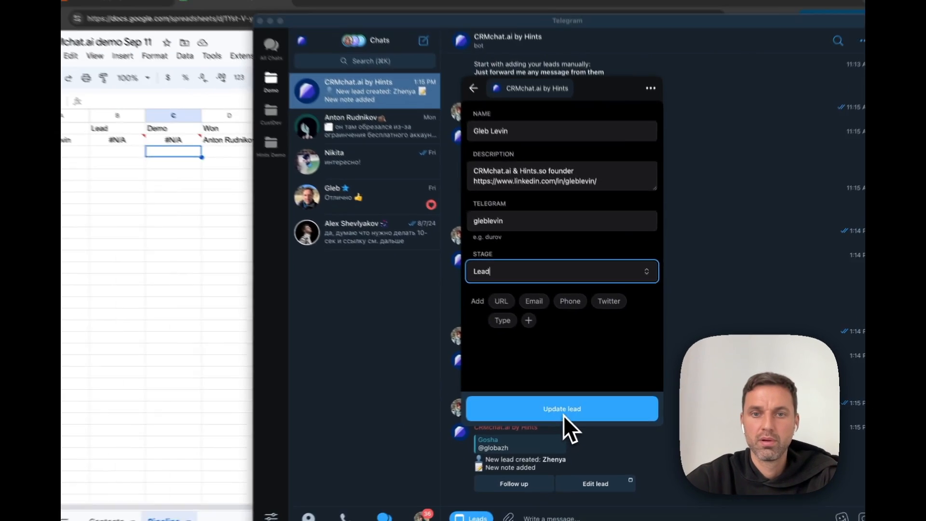
left_click(485, 479)
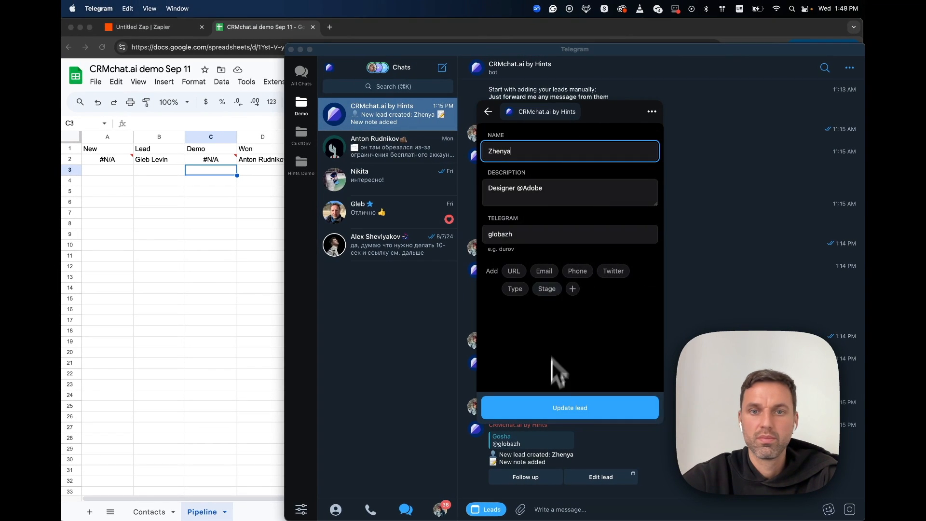
Step: Set the Adobe designer's lead stage to New and save it
left_click(547, 288)
left_click(541, 300)
left_click(589, 413)
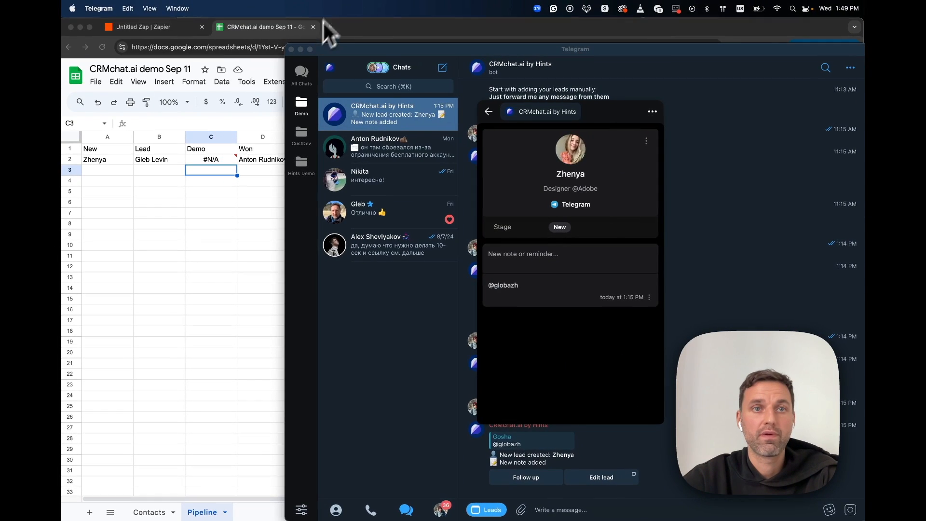
left_click(488, 112)
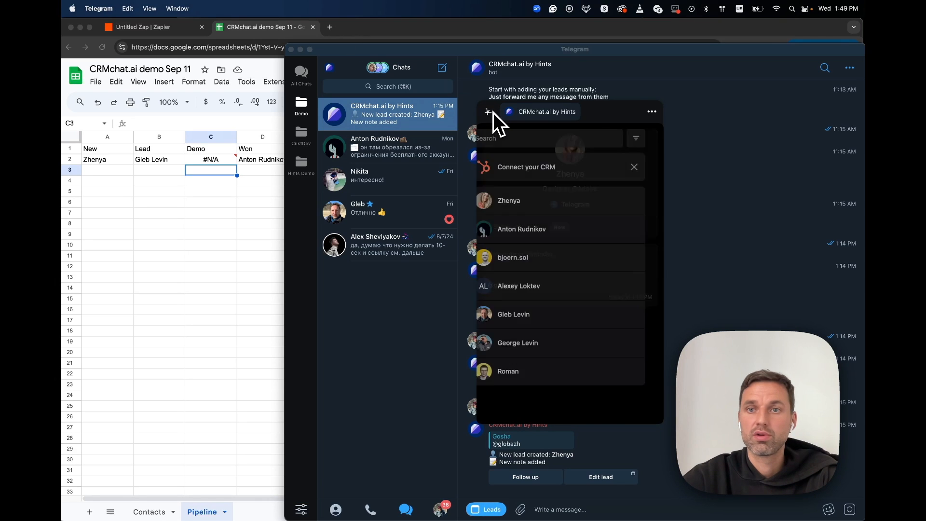
left_click(489, 112)
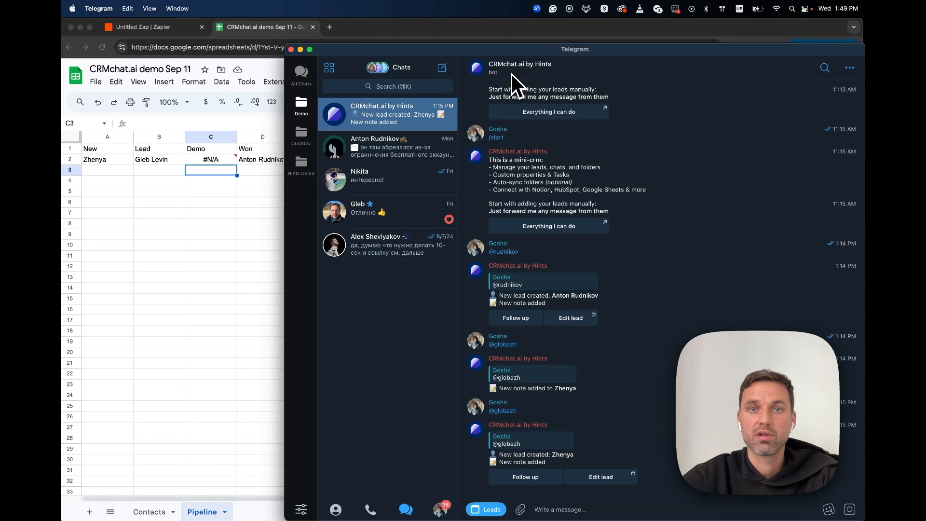
left_click(511, 73)
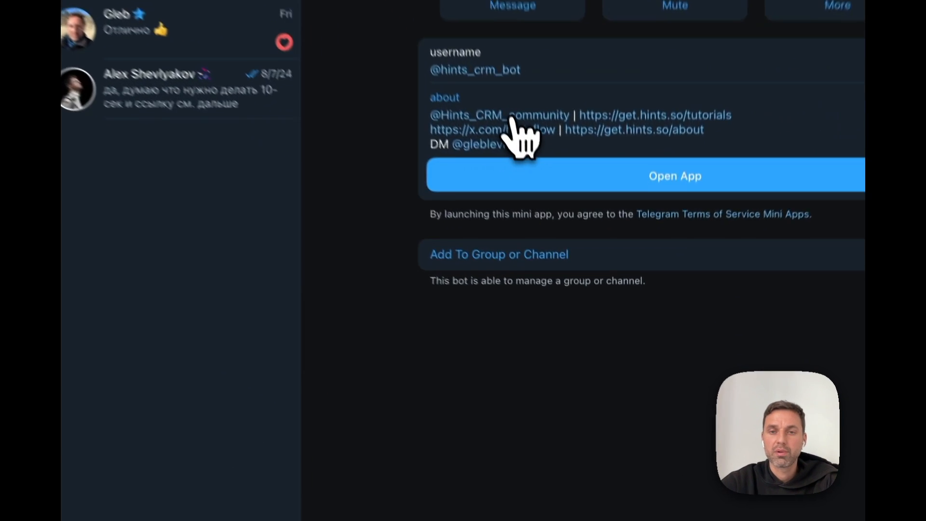
left_click(565, 260)
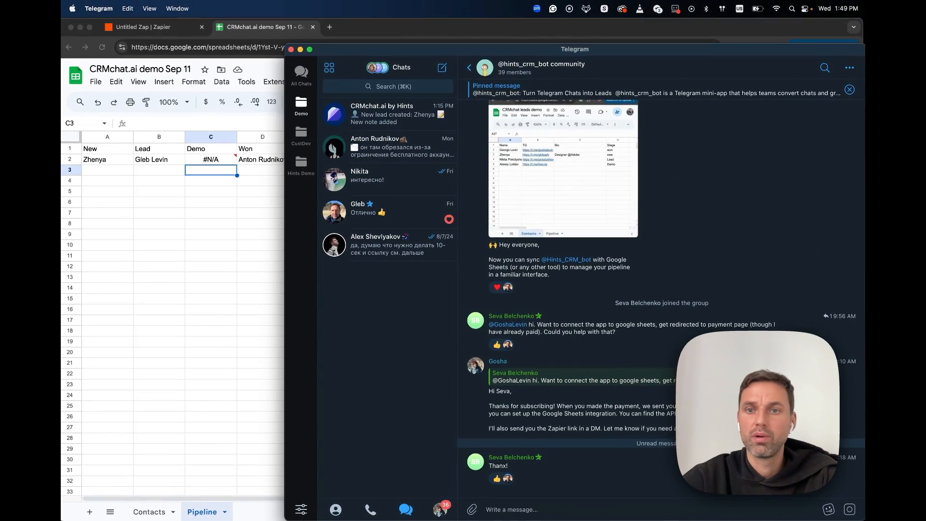
Step: Open the crmchat.ai website in a new Chrome tab
key("super+Tab")
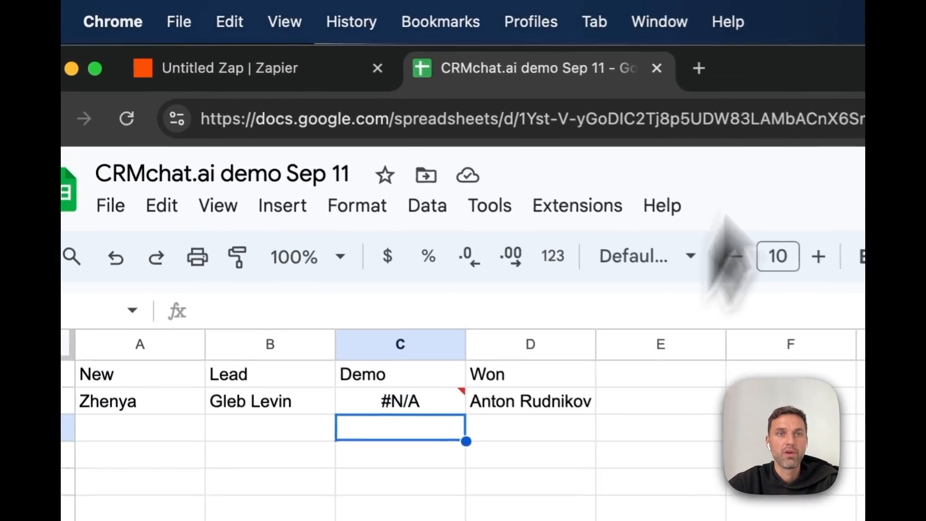
left_click(329, 27)
type("crm")
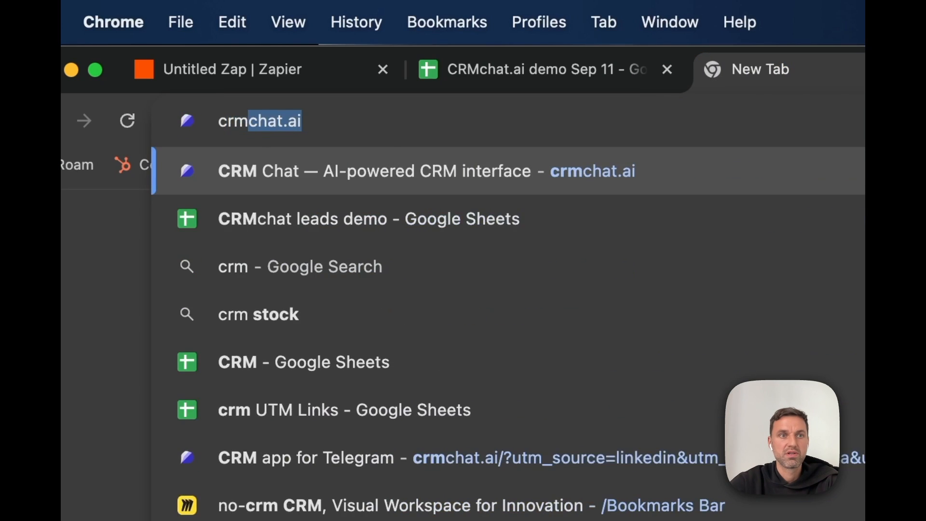
key("Return")
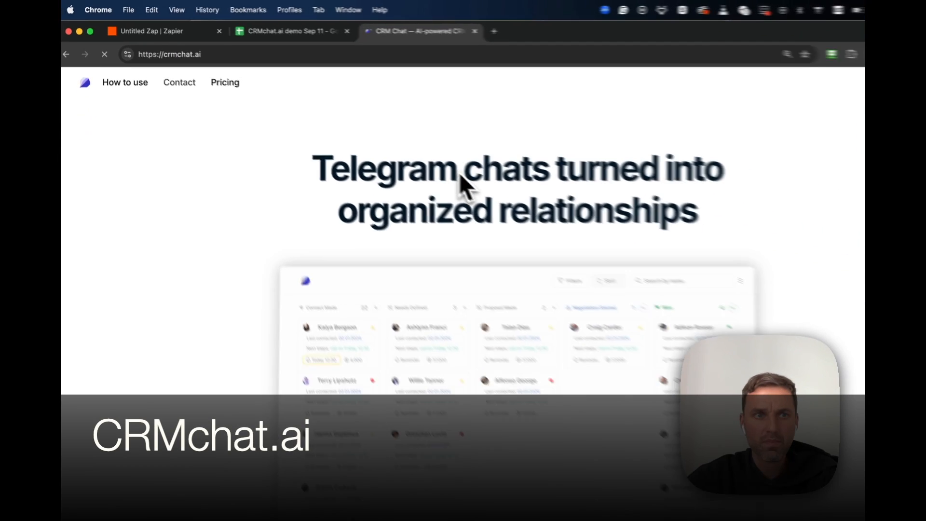
scroll(434, 169, "down", 10)
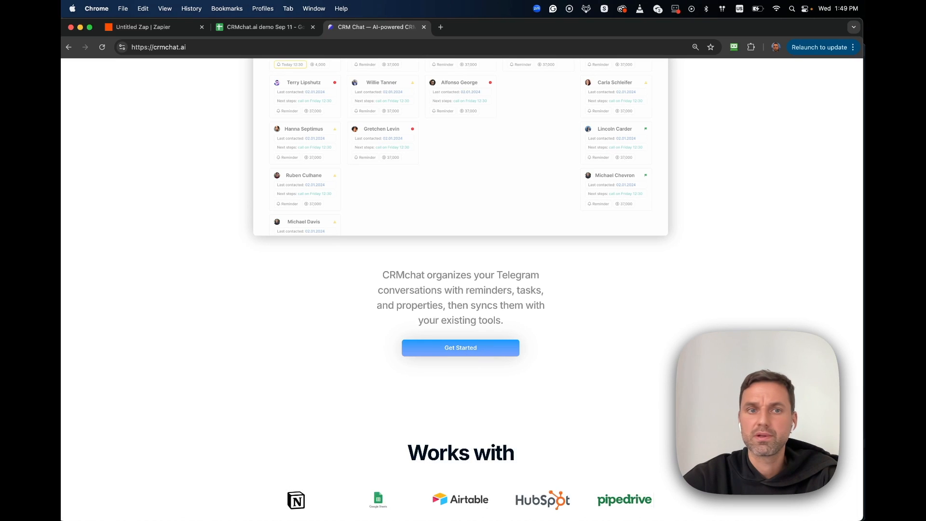
Step: Submit your e-mail on the Get Started form and continue to the CRMchat.ai by Hints bot in Telegram
left_click(463, 351)
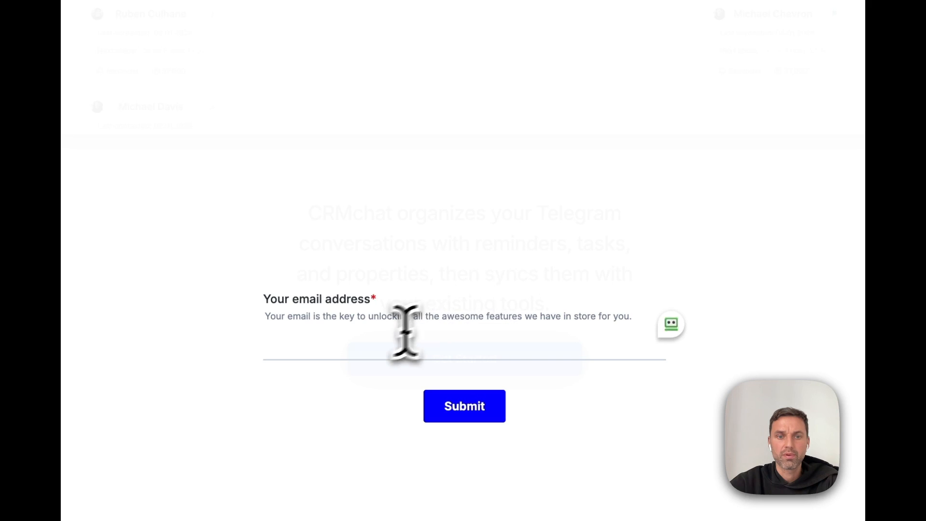
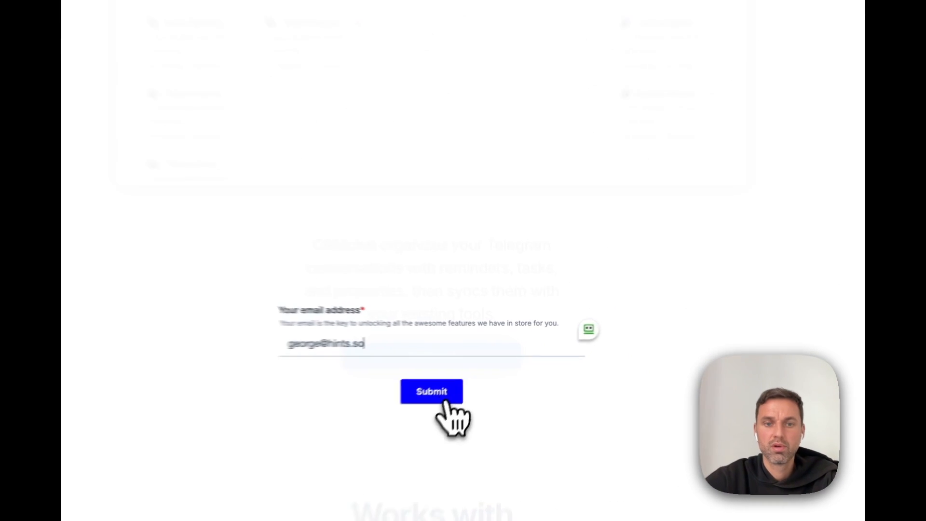
left_click(410, 409)
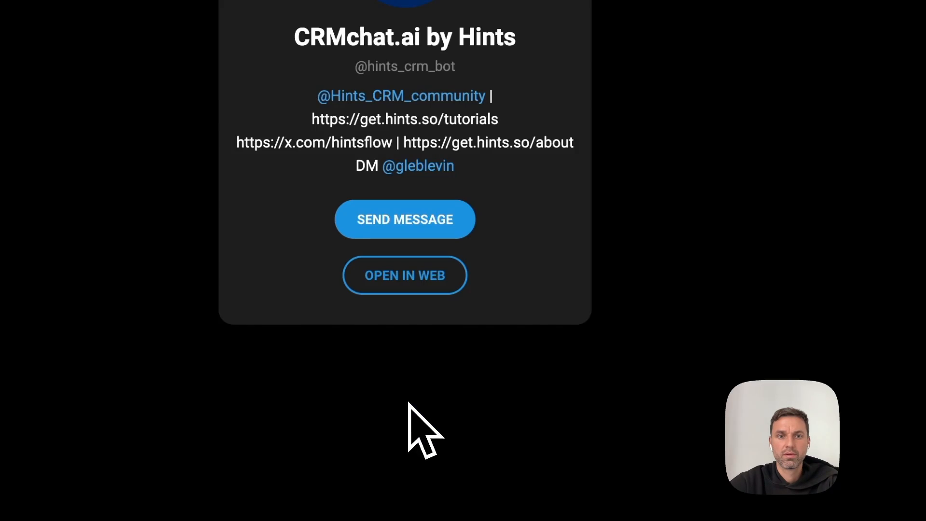
left_click(440, 225)
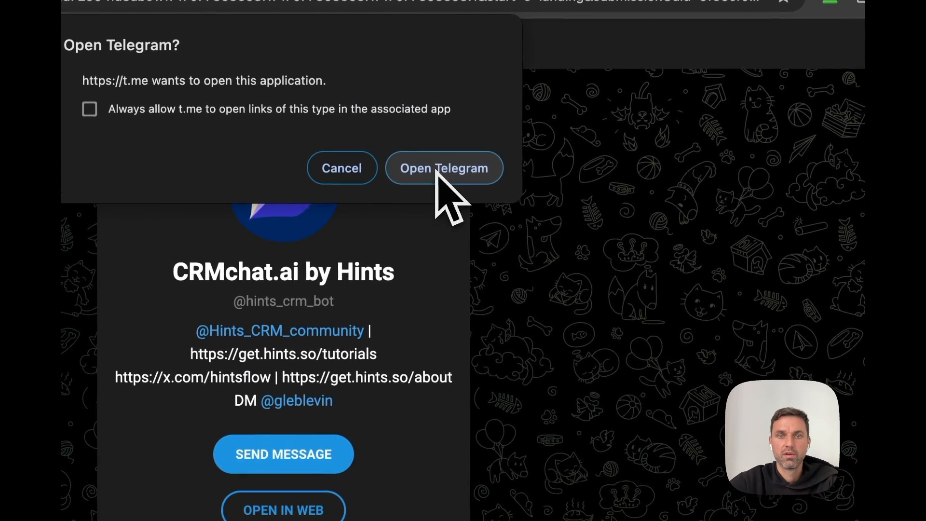
left_click(453, 161)
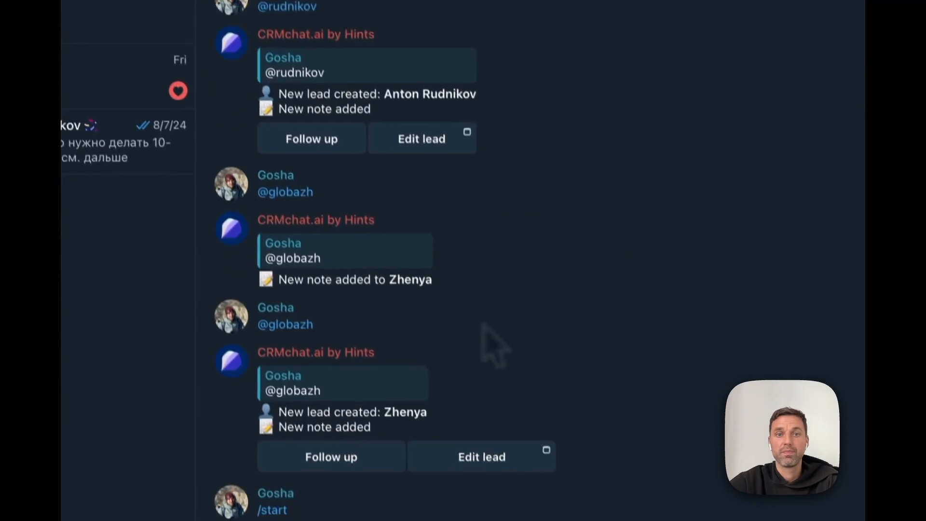